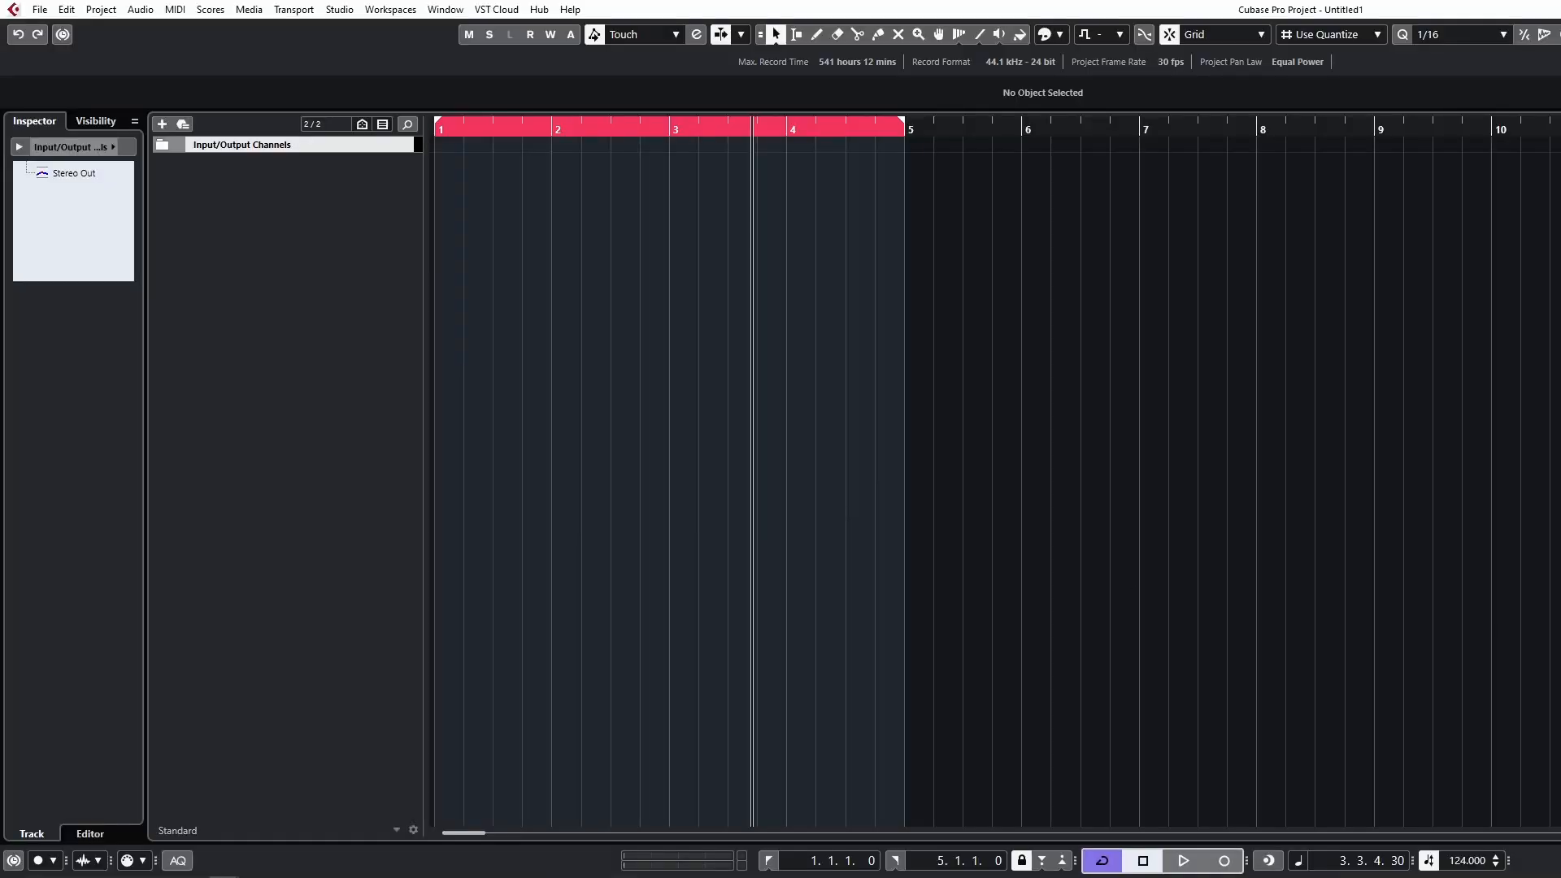
Step: Import the UV_128_Vox_Chops_Race_Gmin vocal loop at bar 1 and create a sampler track from it
{"action": "left_click_drag", "start_coordinate": [552, 236], "coordinate": [436, 181]}
{"action": "left_click", "coordinate": [1155, 582]}
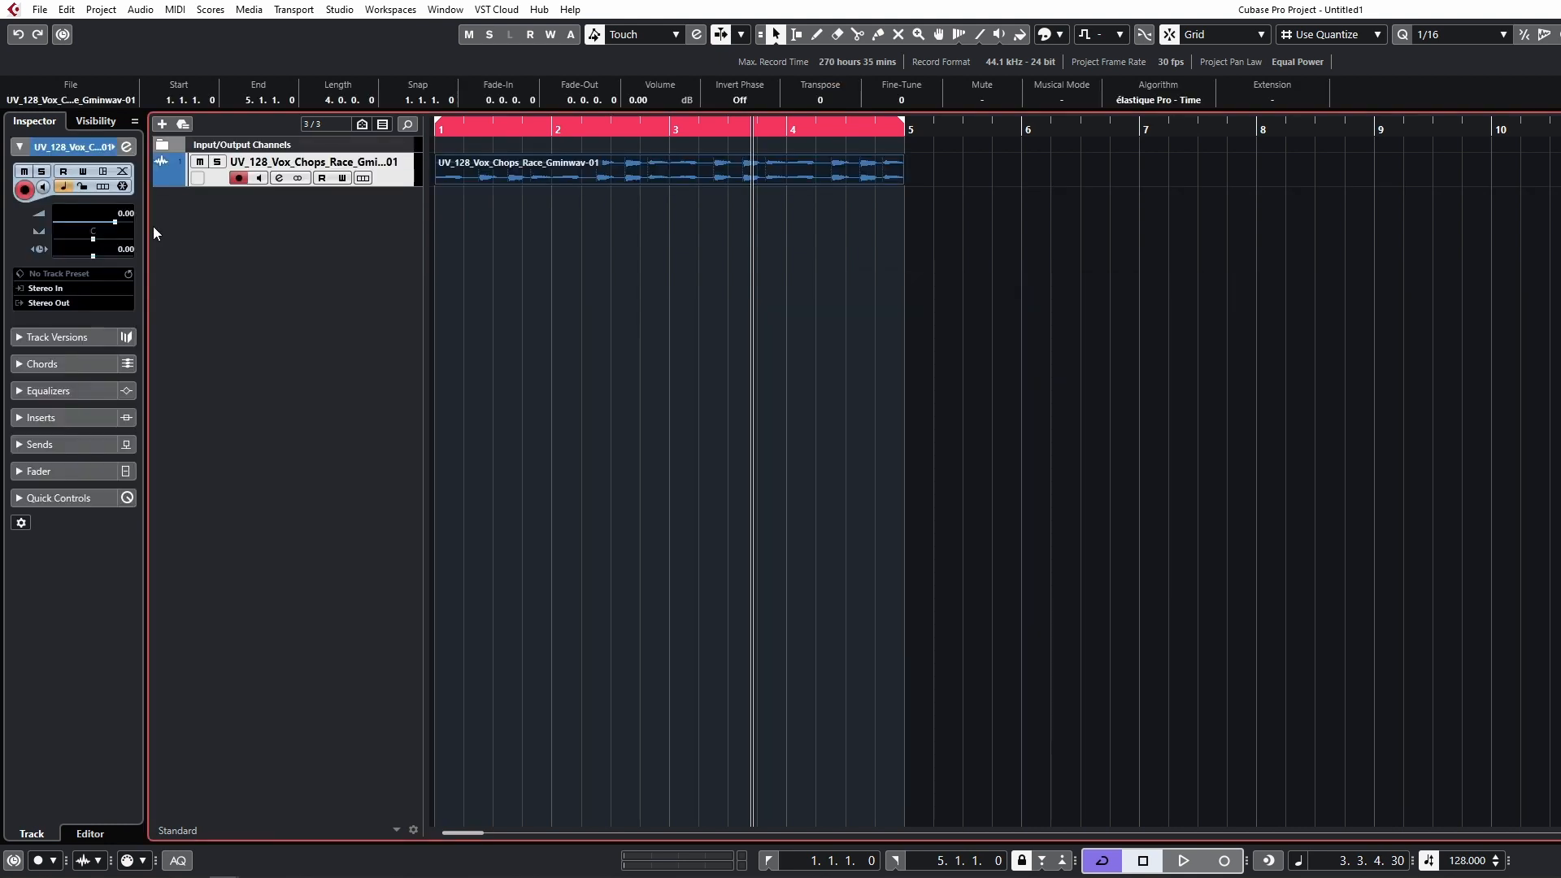
{"action": "right_click", "coordinate": [577, 159]}
{"action": "left_click", "coordinate": [658, 323]}
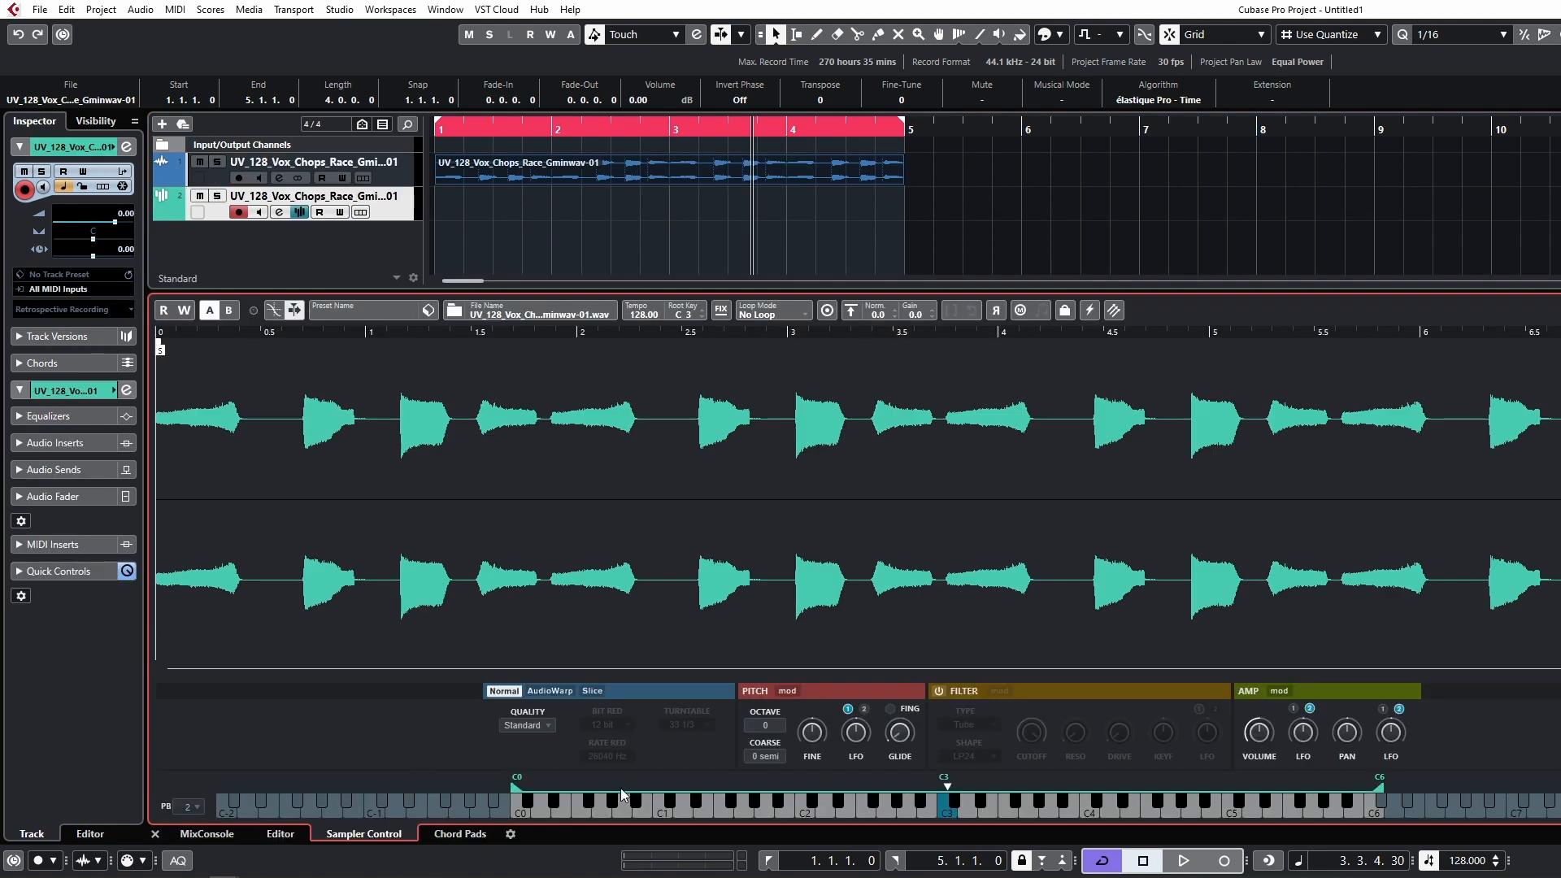
Step: Slice the sample by transients and place its MIDI phrase on the sampler track from bar 1 to bar 5
{"action": "left_click", "coordinate": [587, 691]}
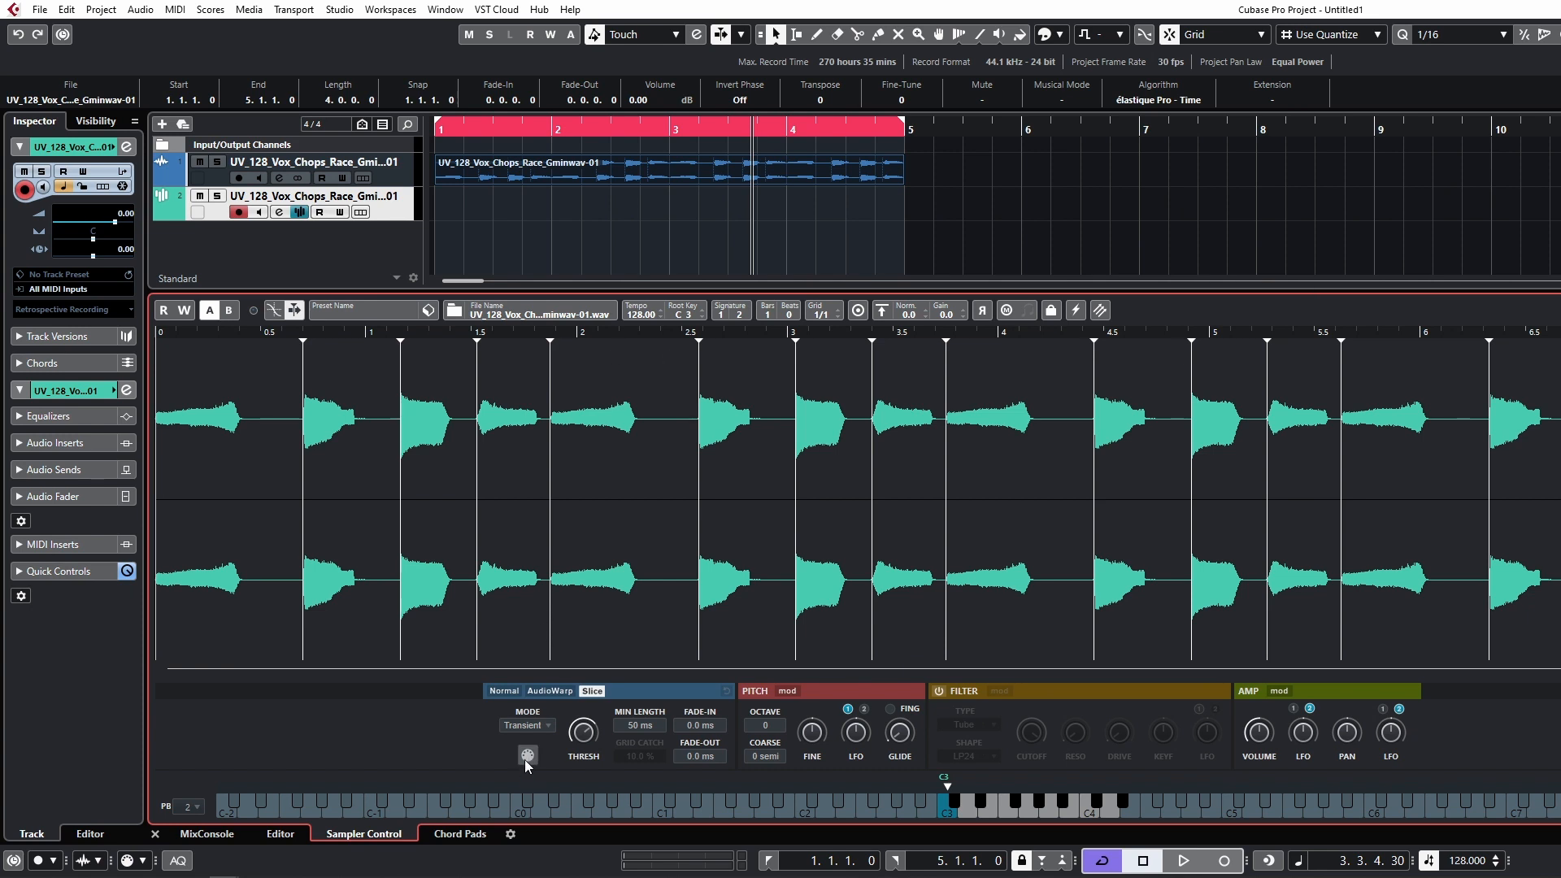
{"action": "left_click_drag", "start_coordinate": [528, 754], "coordinate": [431, 208]}
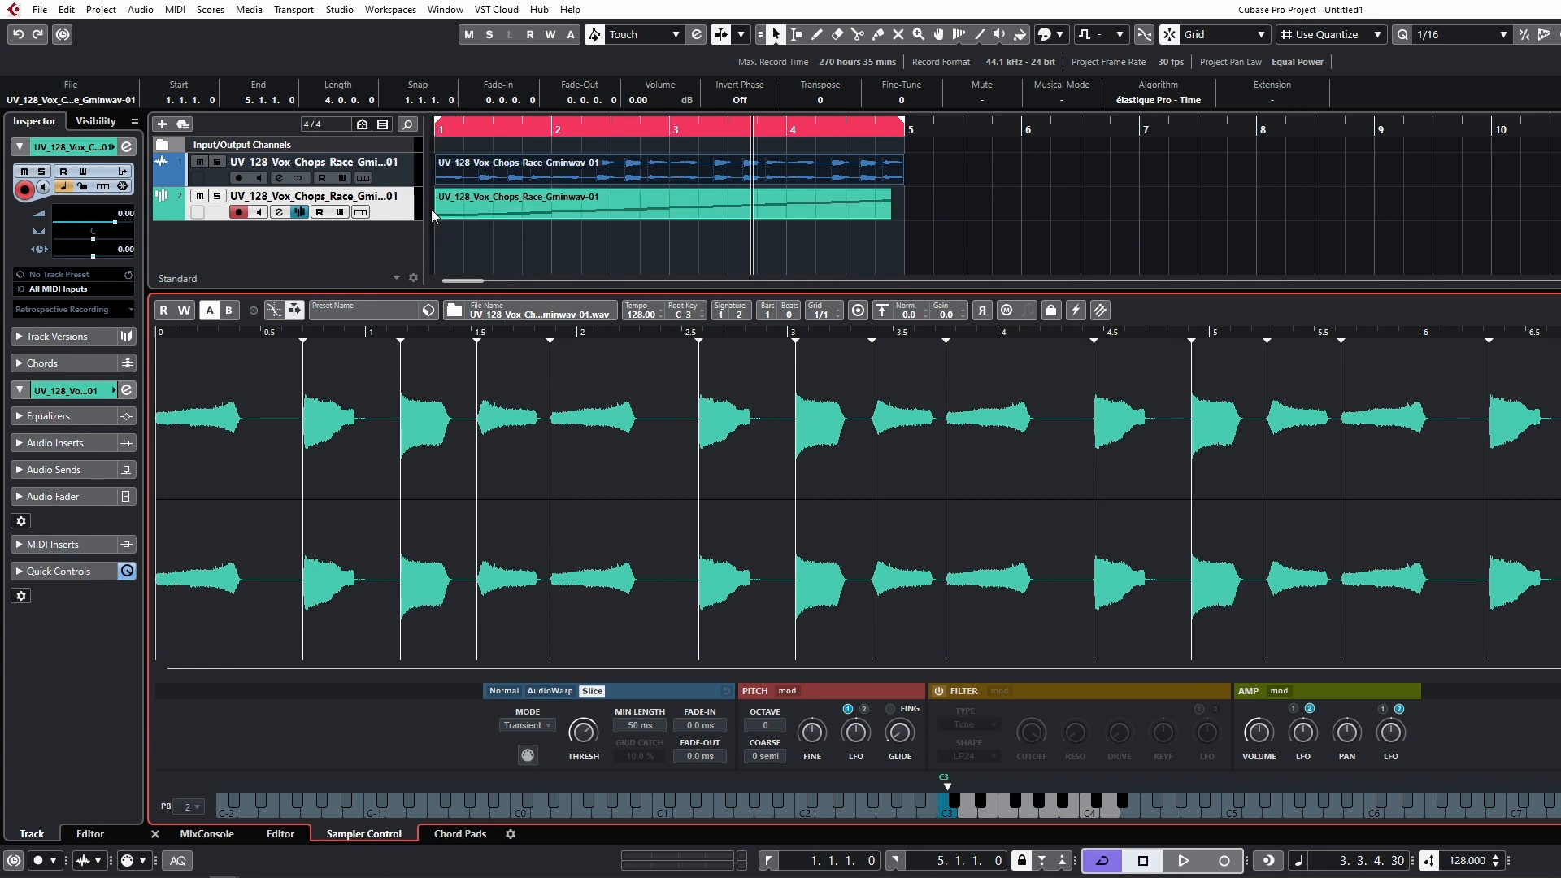
{"action": "left_click", "coordinate": [636, 203]}
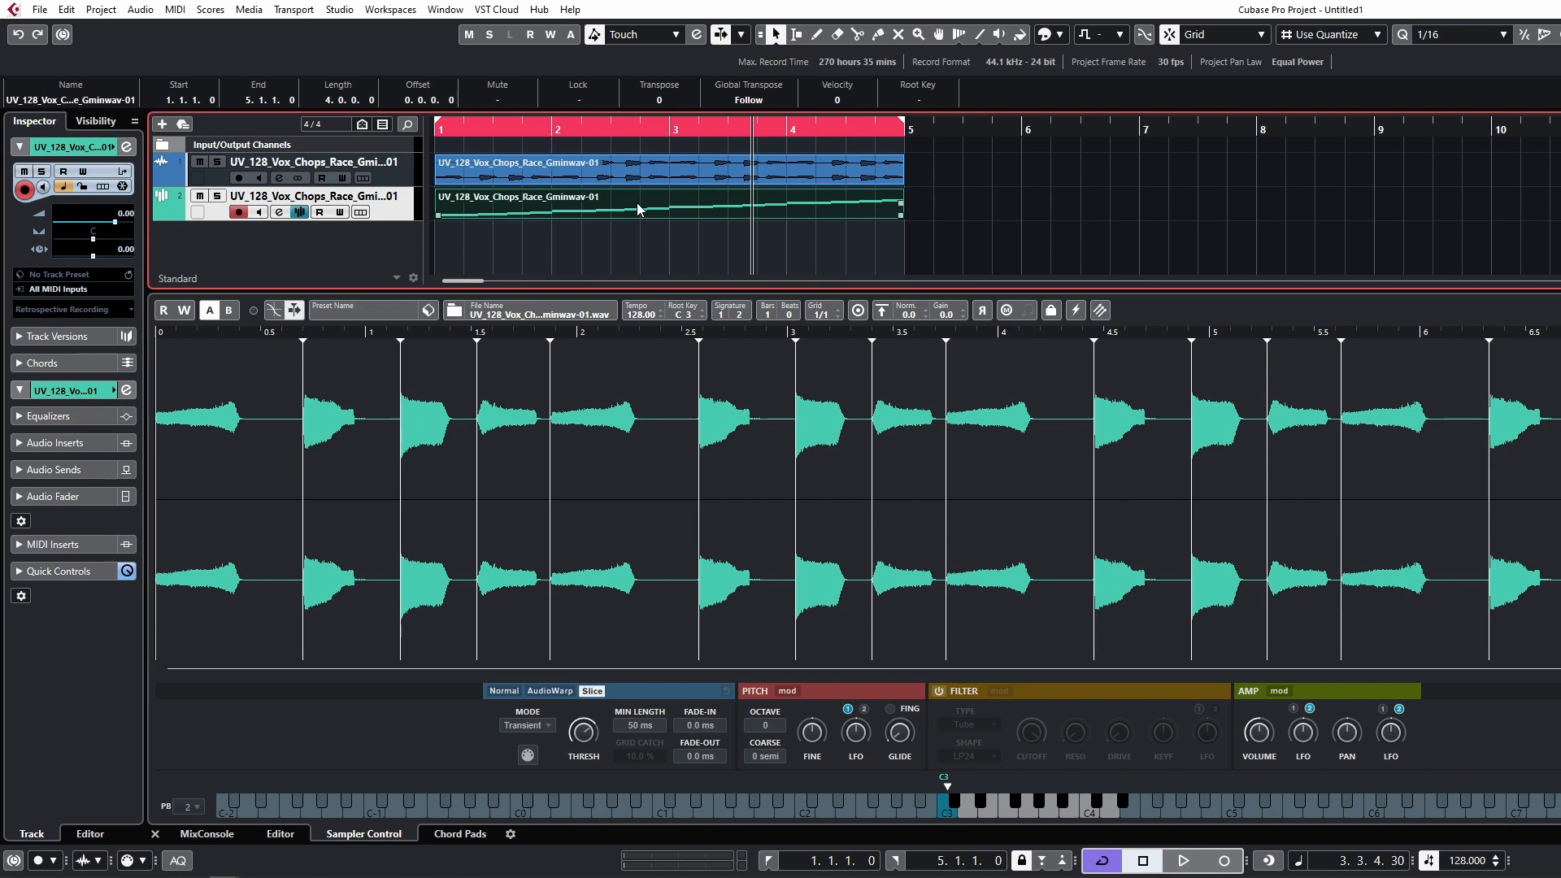
{"action": "key", "text": "ctrl+alt+e"}
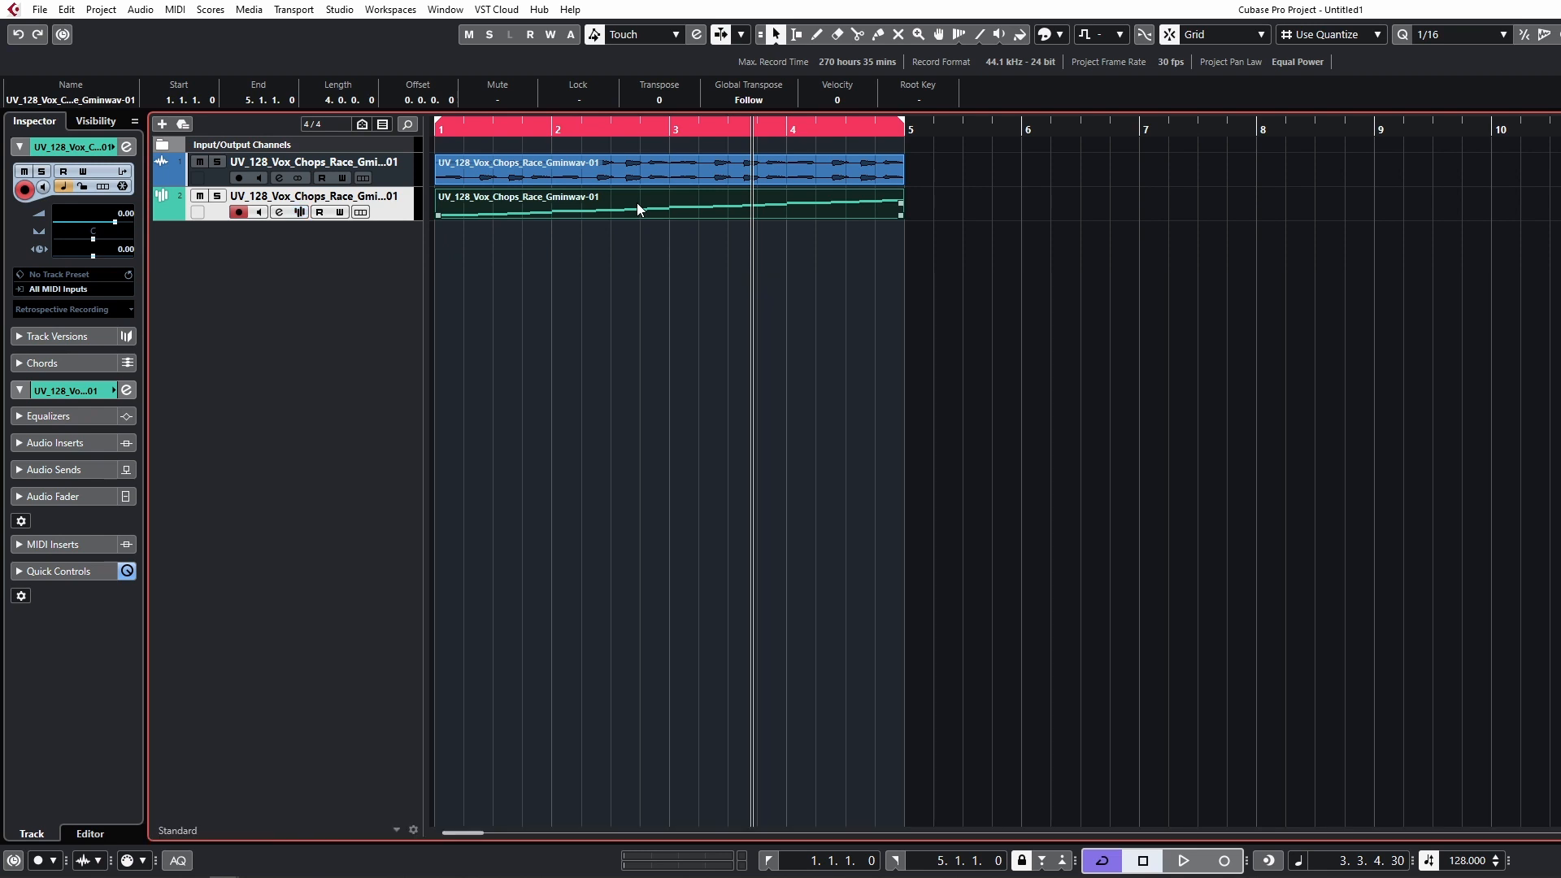
Step: Mute the original vocal audio track and play the sliced sampler part from the start
{"action": "left_click", "coordinate": [199, 162]}
{"action": "left_click", "coordinate": [1063, 366]}
{"action": "key", "text": "Home"}
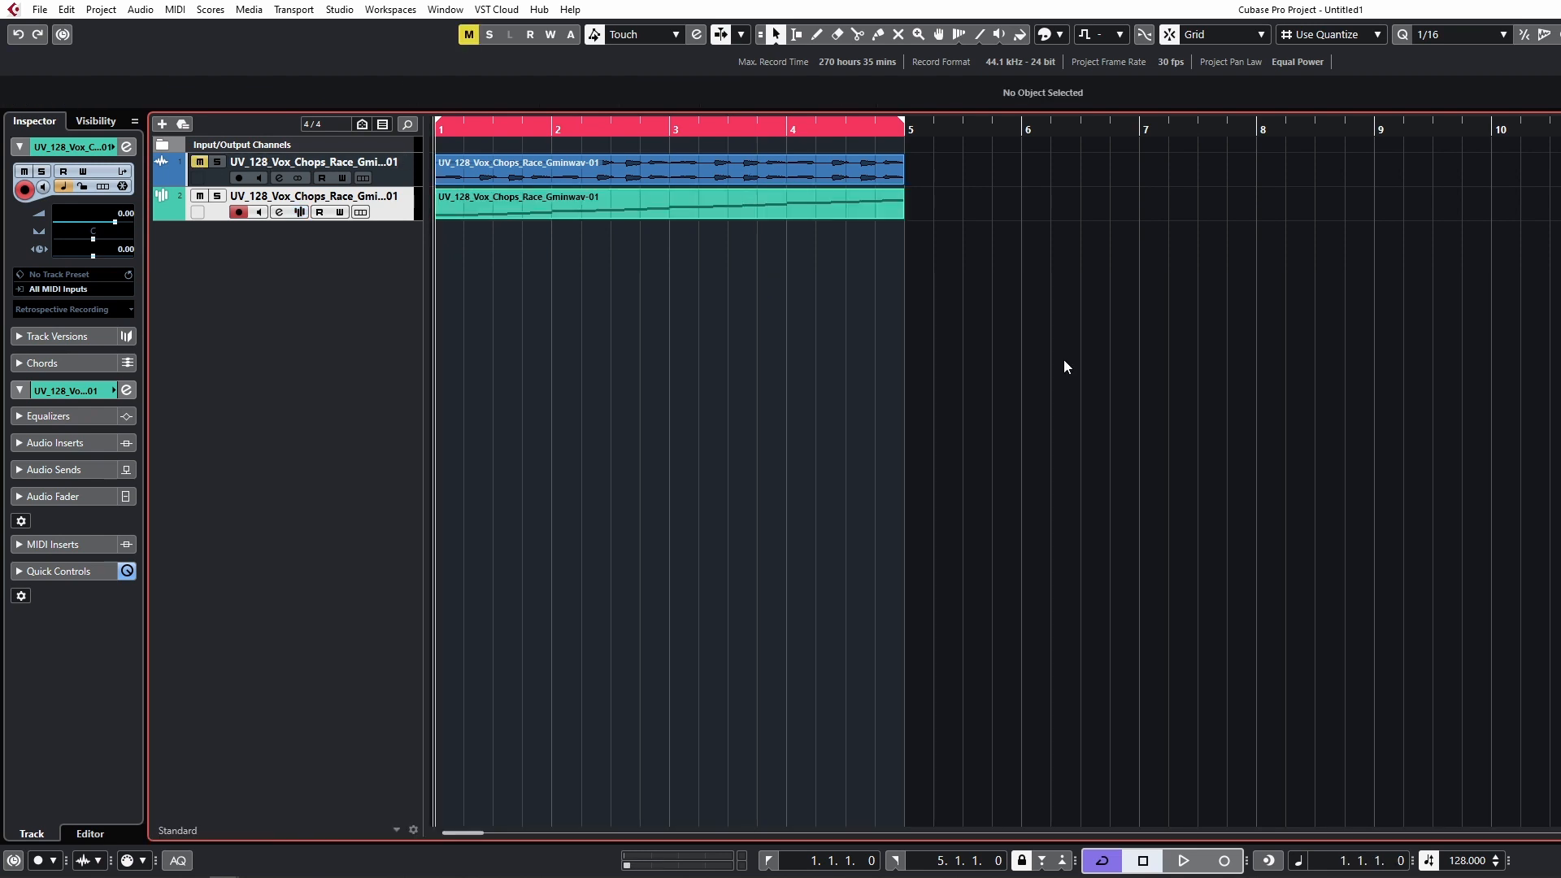
{"action": "key", "text": "space"}
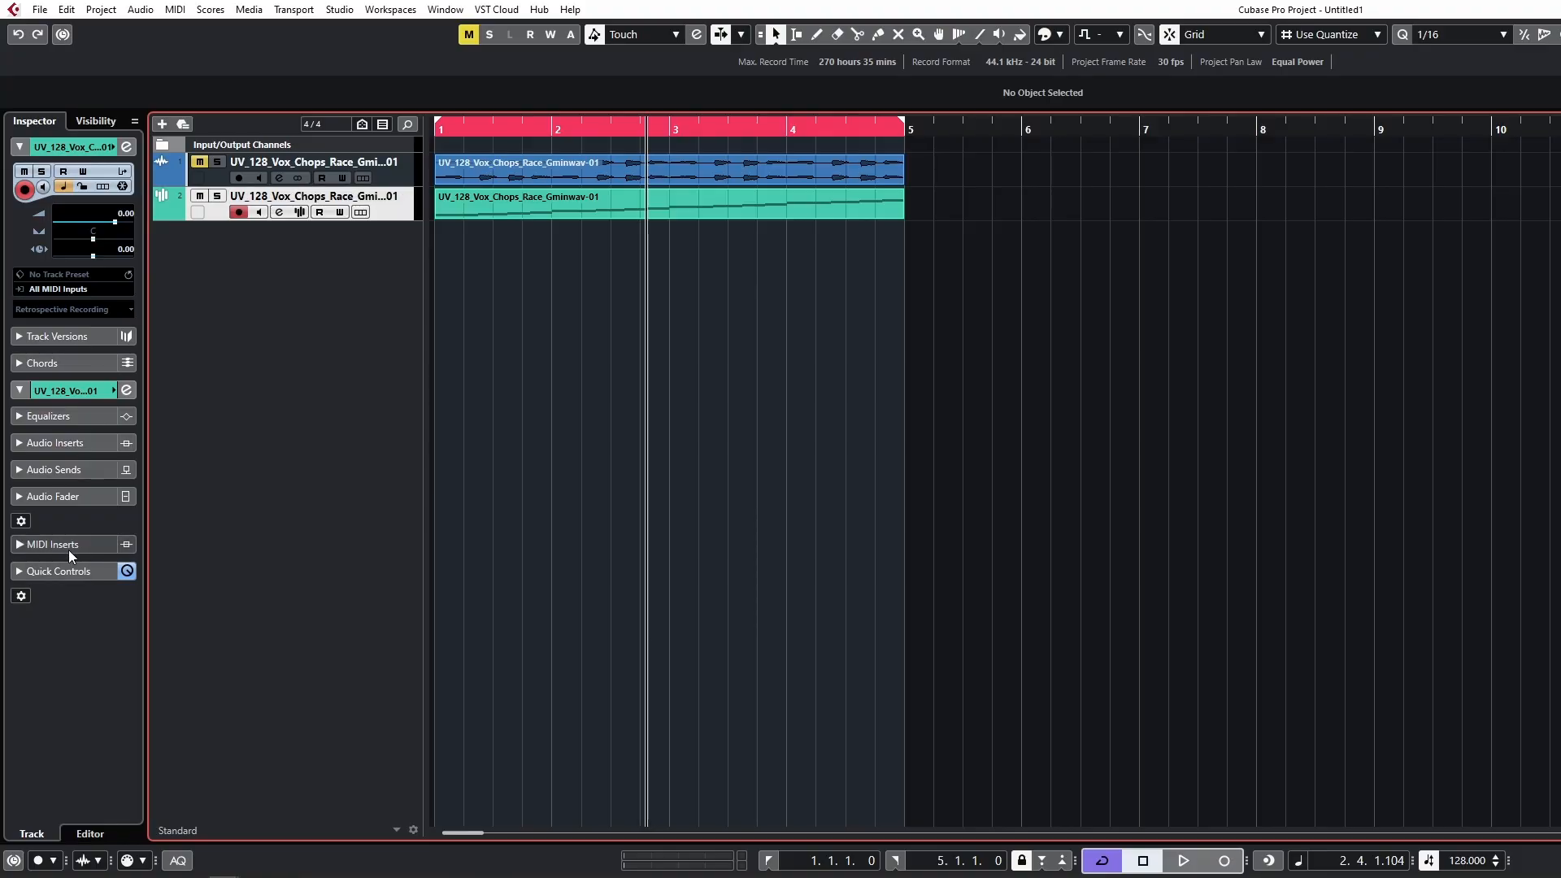
Step: Load MIDI Modifiers into the sampler track's first MIDI insert slot
{"action": "left_click", "coordinate": [68, 546]}
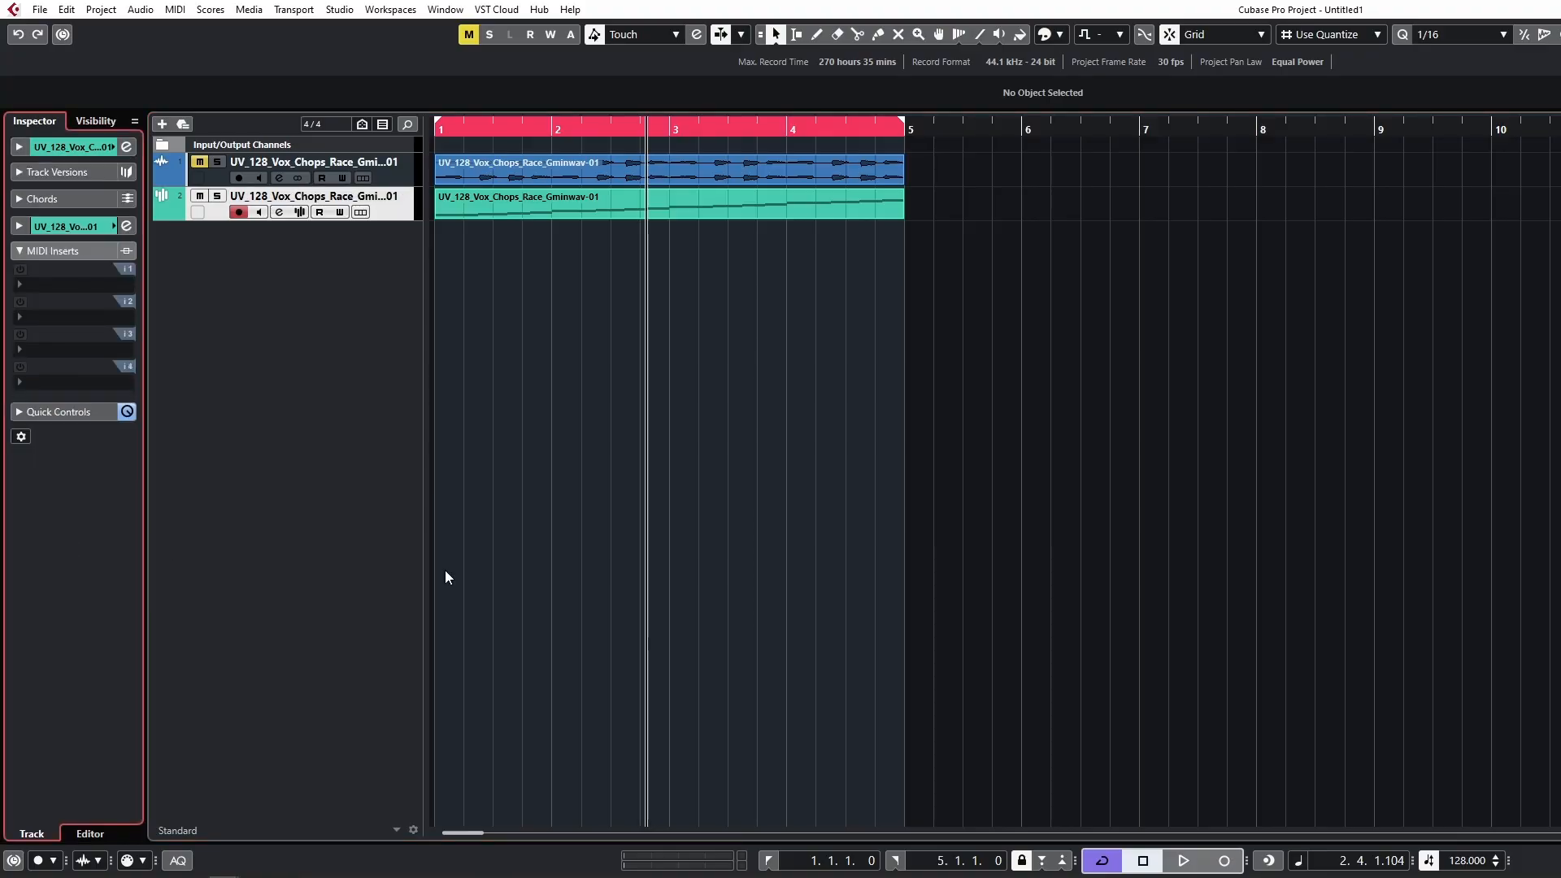
{"action": "left_click", "coordinate": [70, 284]}
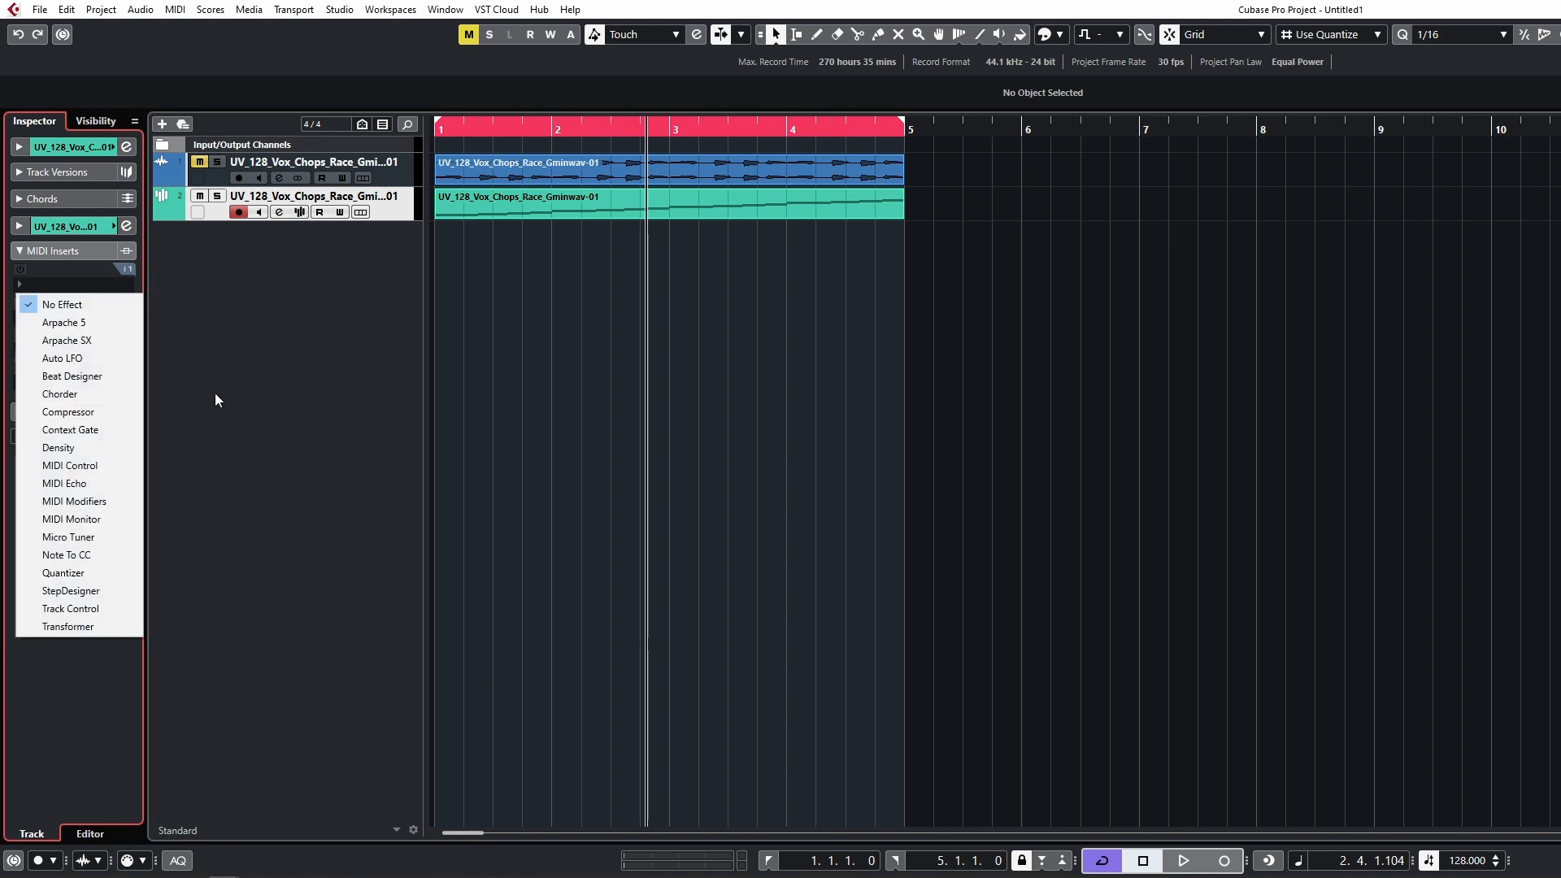
{"action": "left_click", "coordinate": [68, 502]}
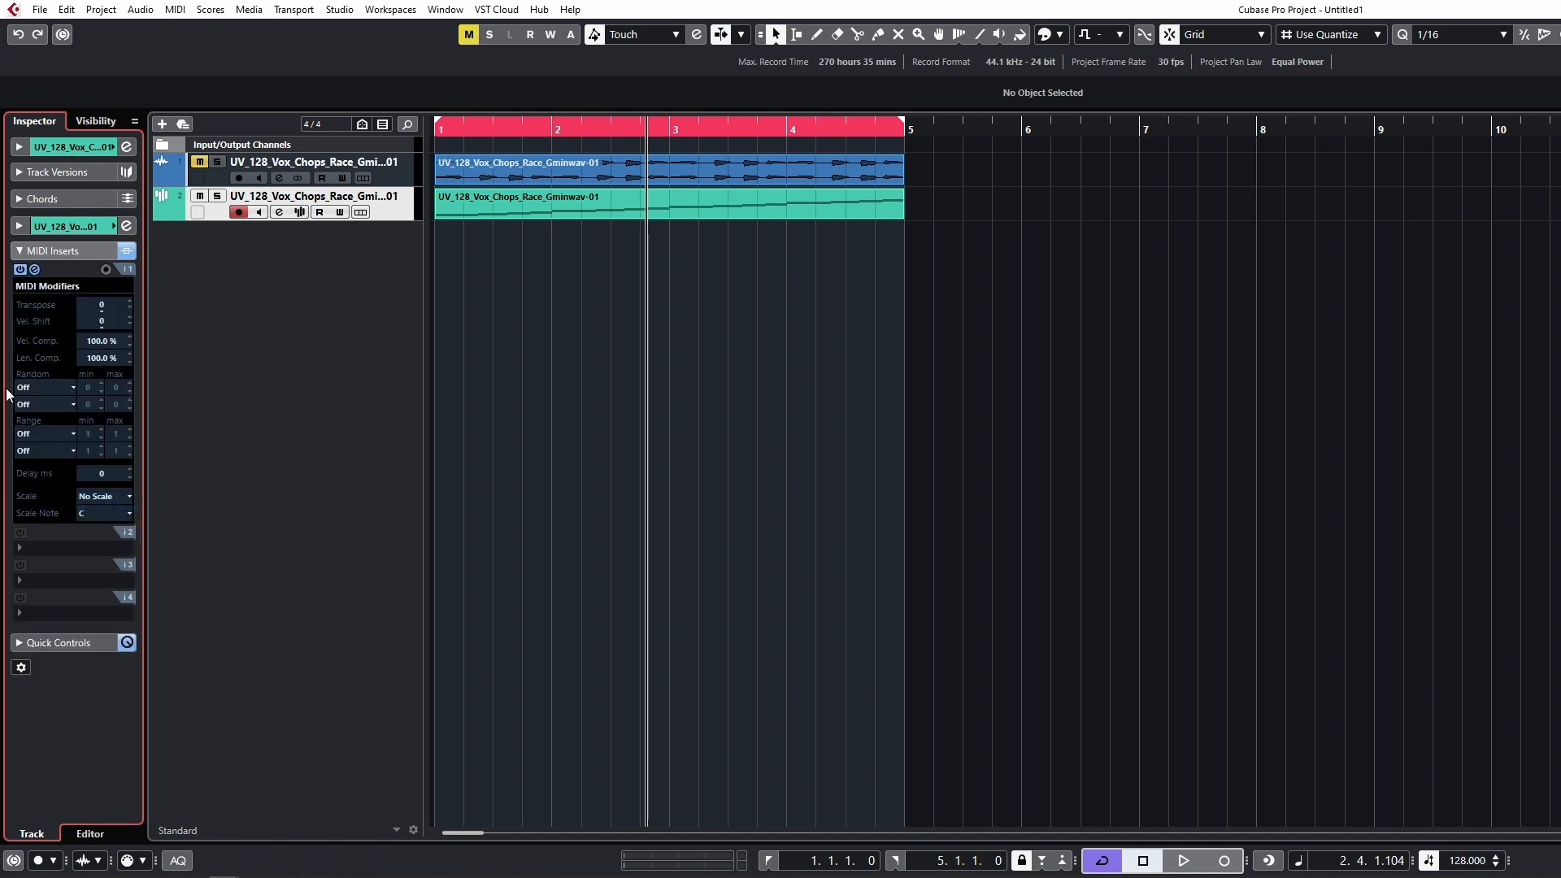
Step: Set the first Random option in MIDI Modifiers to Pitch, with a minimum of -12 and a maximum of 12
{"action": "left_click", "coordinate": [44, 387]}
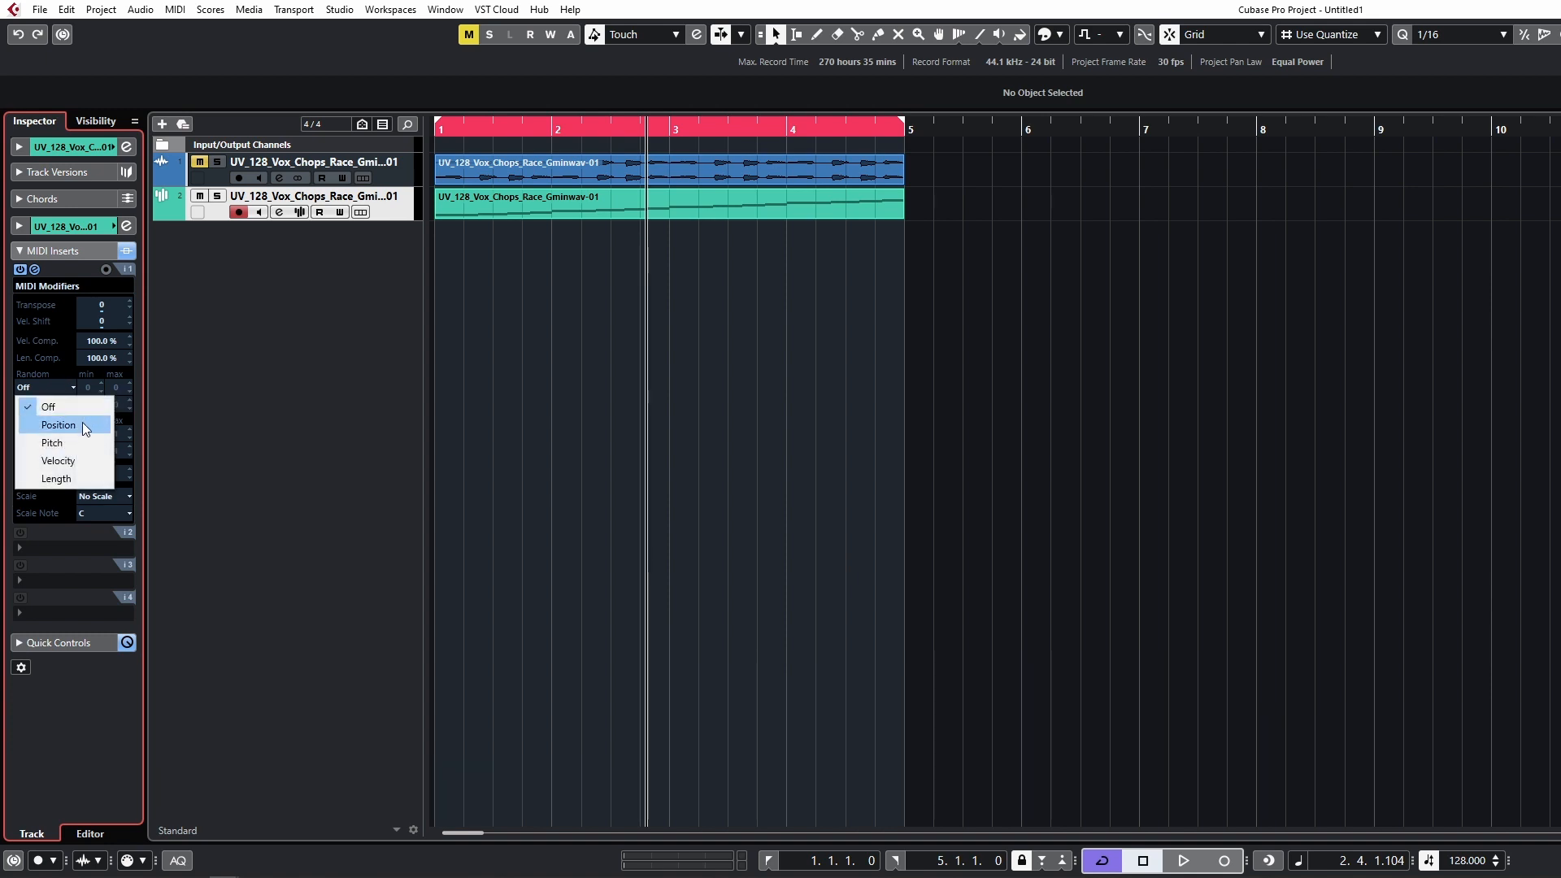
{"action": "left_click", "coordinate": [75, 445]}
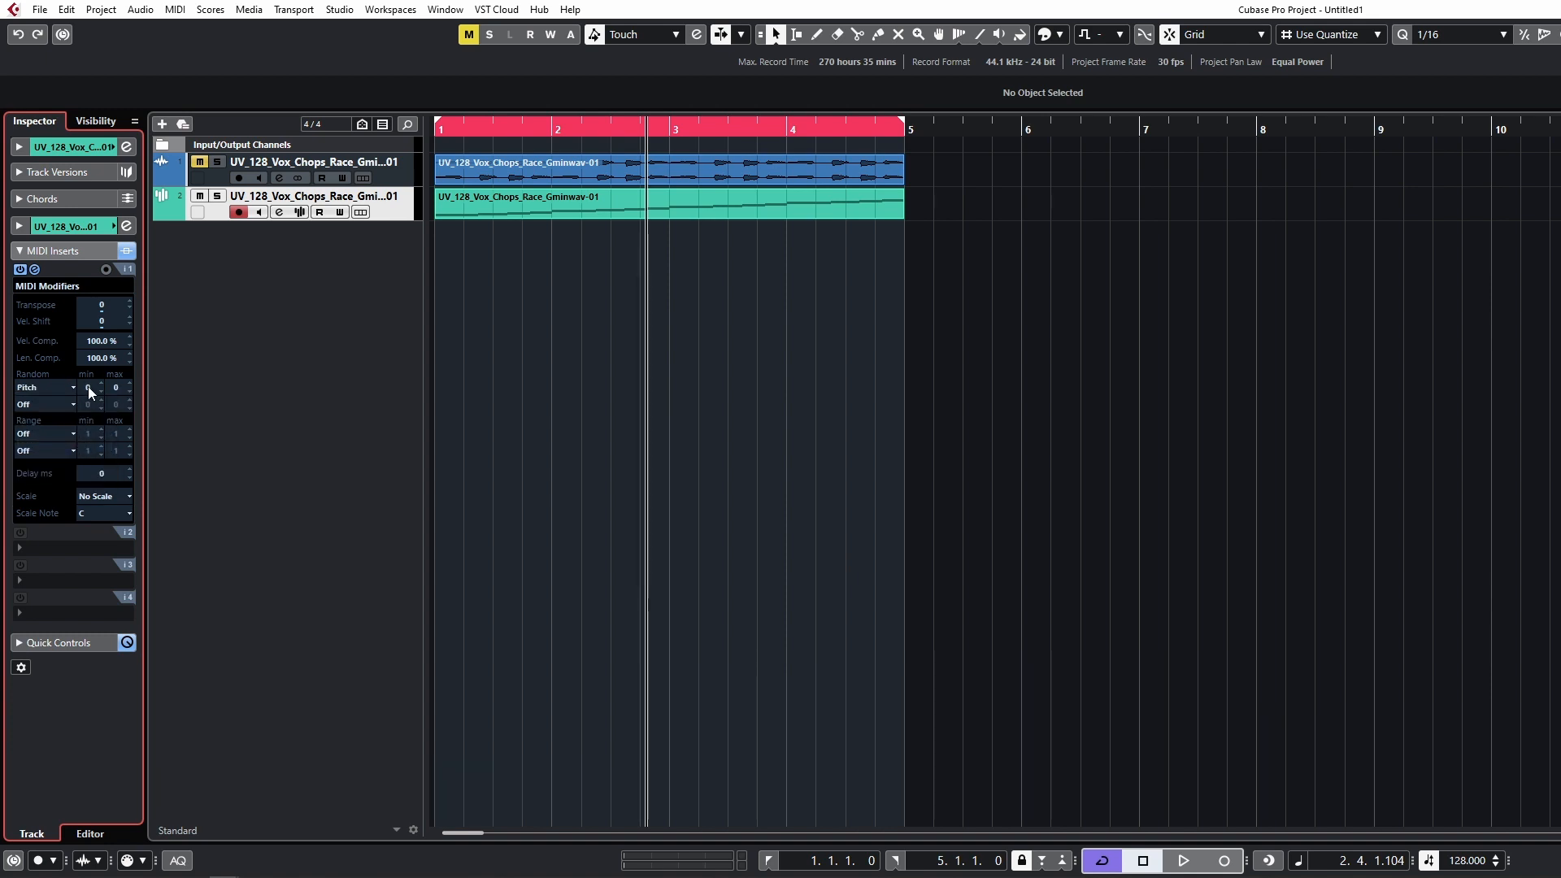
{"action": "type", "text": "-12"}
{"action": "key", "text": "Return"}
{"action": "left_click", "coordinate": [117, 390]}
{"action": "type", "text": "12"}
{"action": "left_click", "coordinate": [458, 417]}
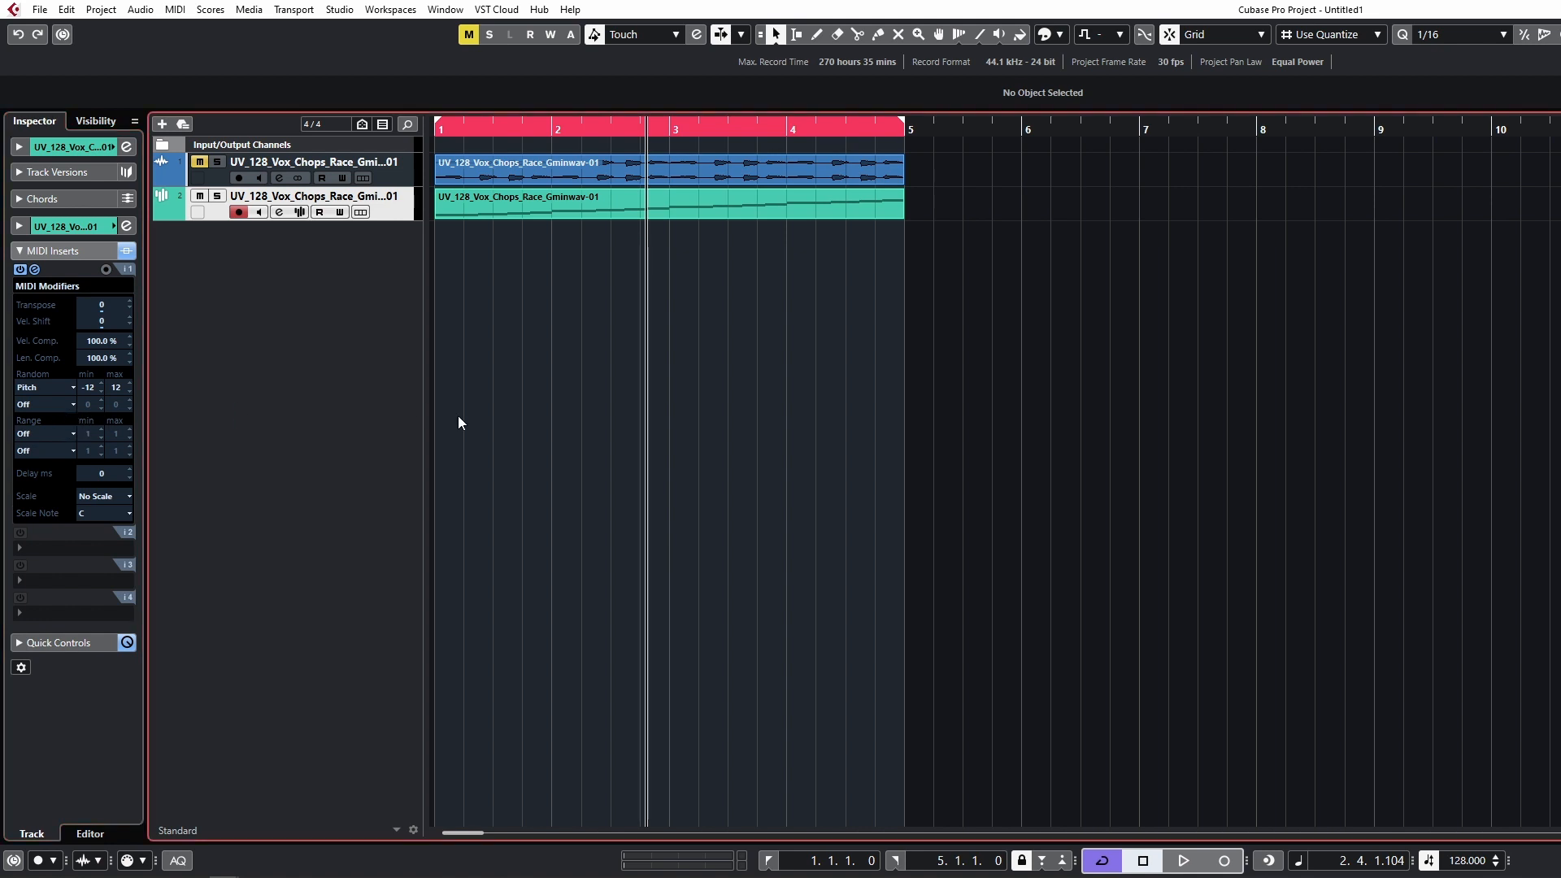
Step: Set the first Range option in MIDI Modifiers to Note Limit, from C3 to D4
{"action": "left_click", "coordinate": [528, 210]}
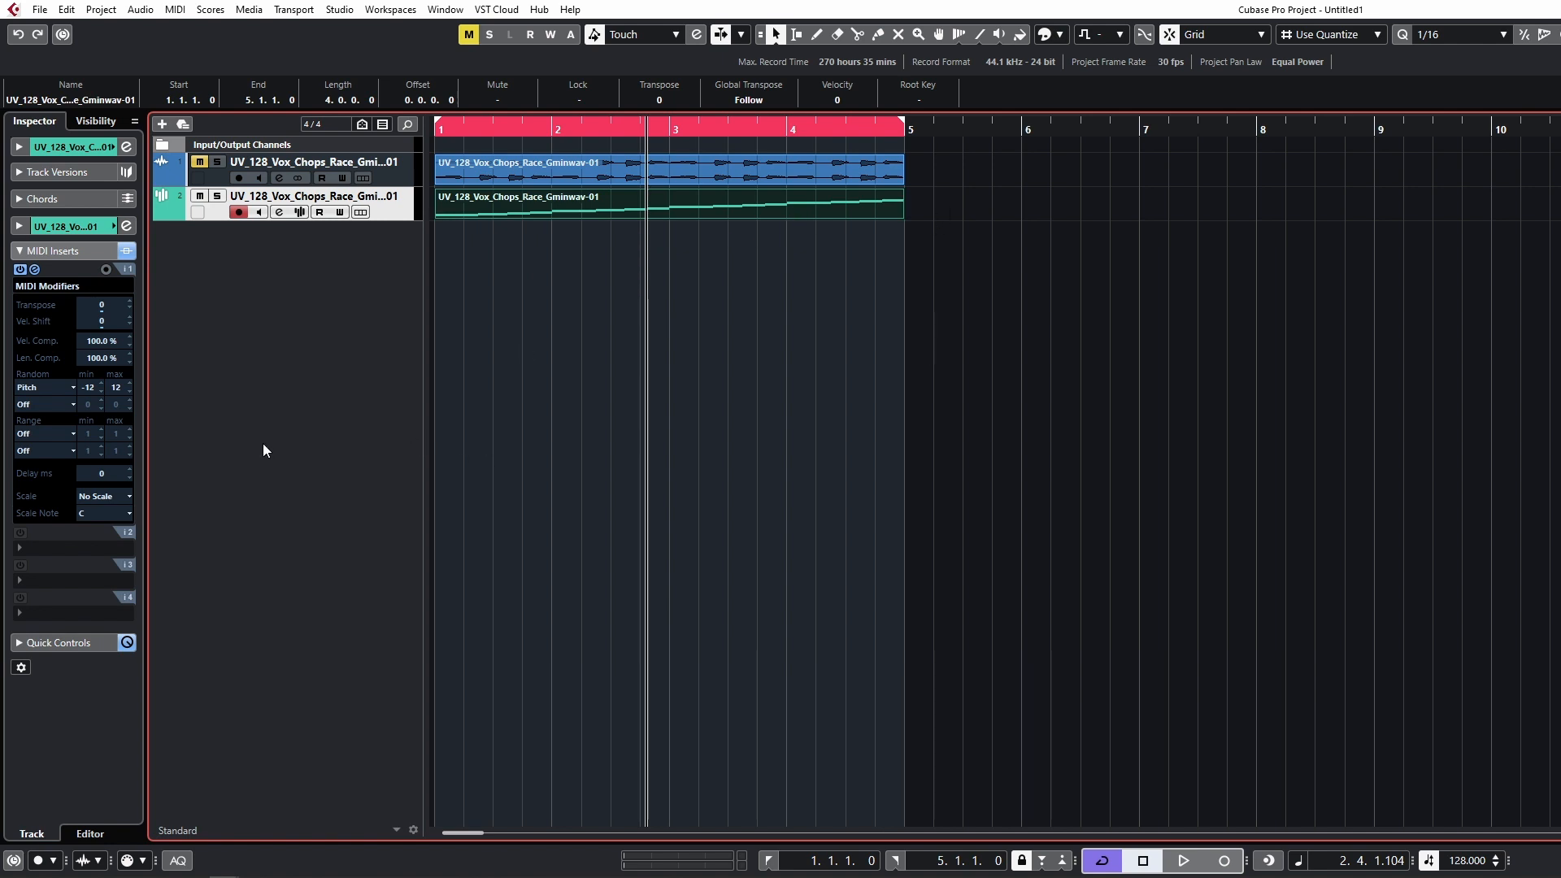
{"action": "left_click", "coordinate": [56, 434]}
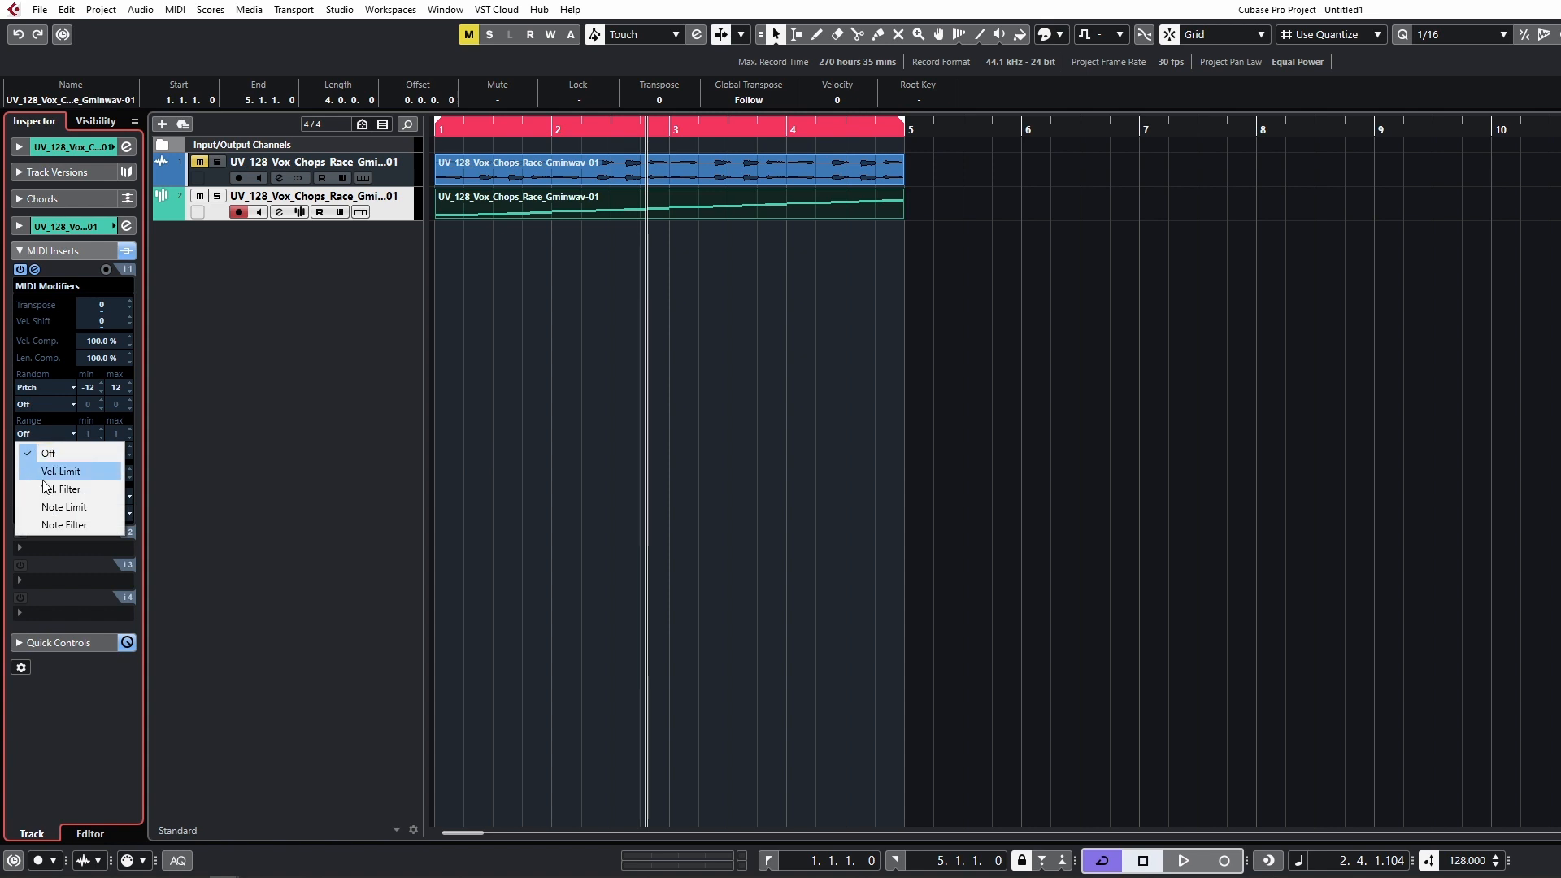
{"action": "left_click", "coordinate": [50, 507]}
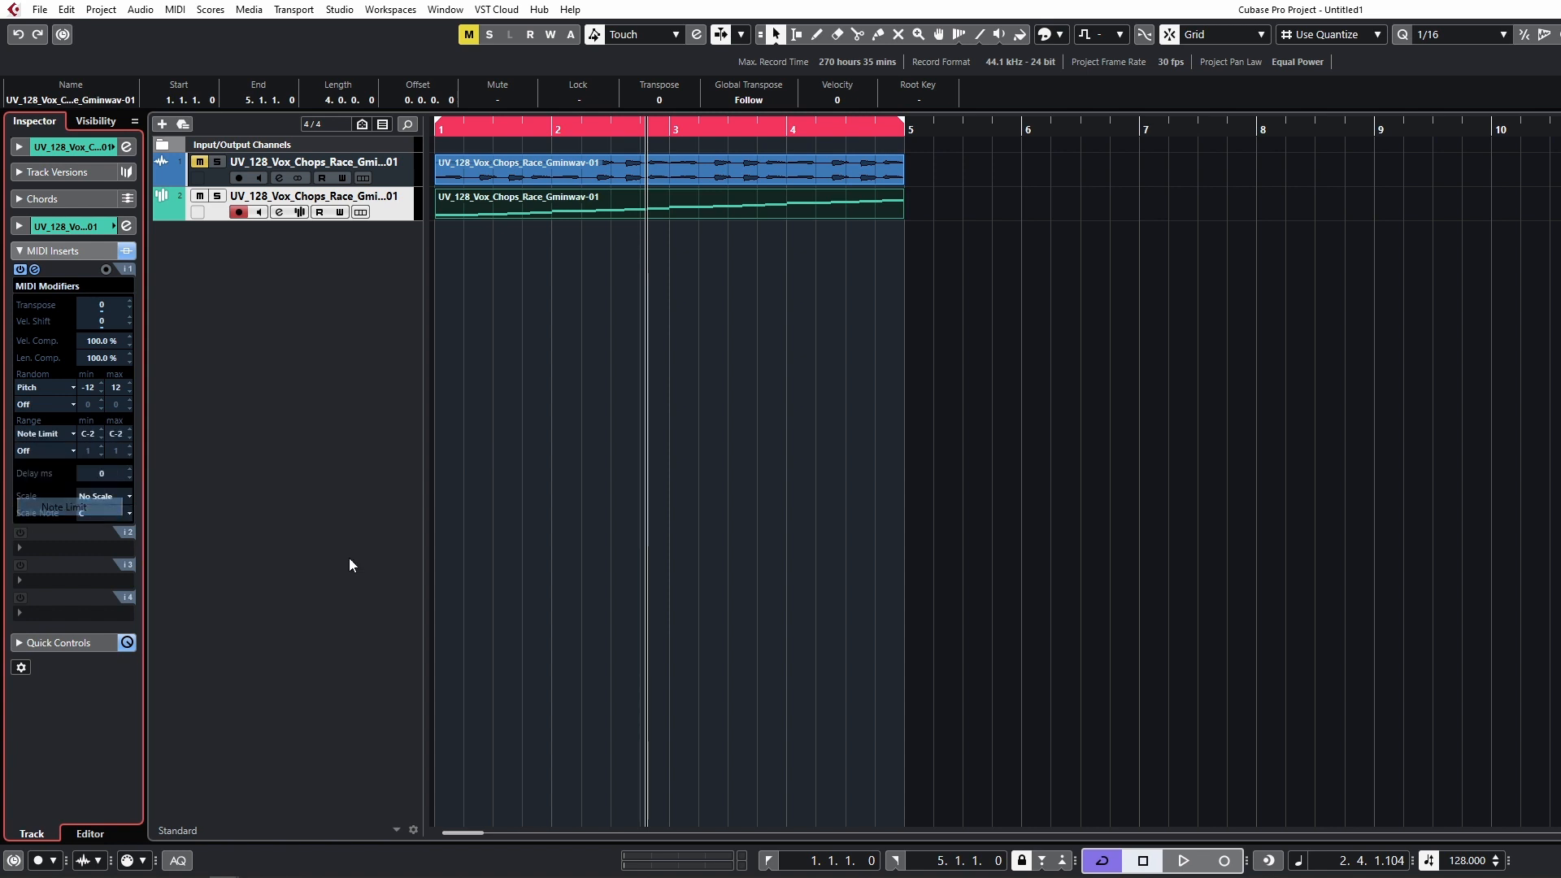
{"action": "left_click", "coordinate": [115, 433]}
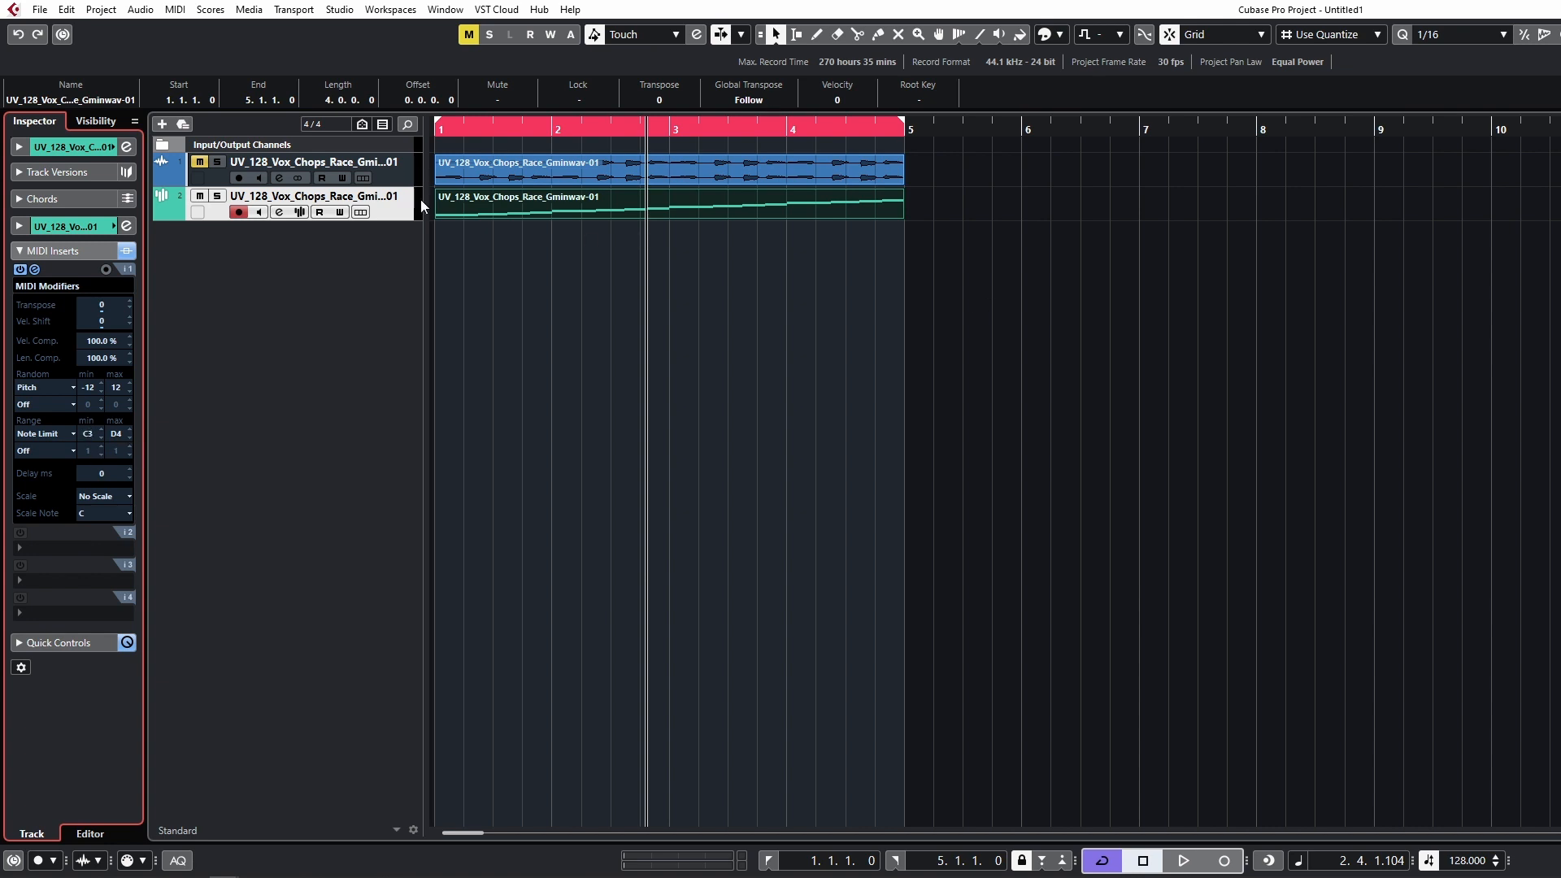
Step: Play the randomized sampler part from the start of the project
{"action": "left_click", "coordinate": [655, 271]}
{"action": "key", "text": "period"}
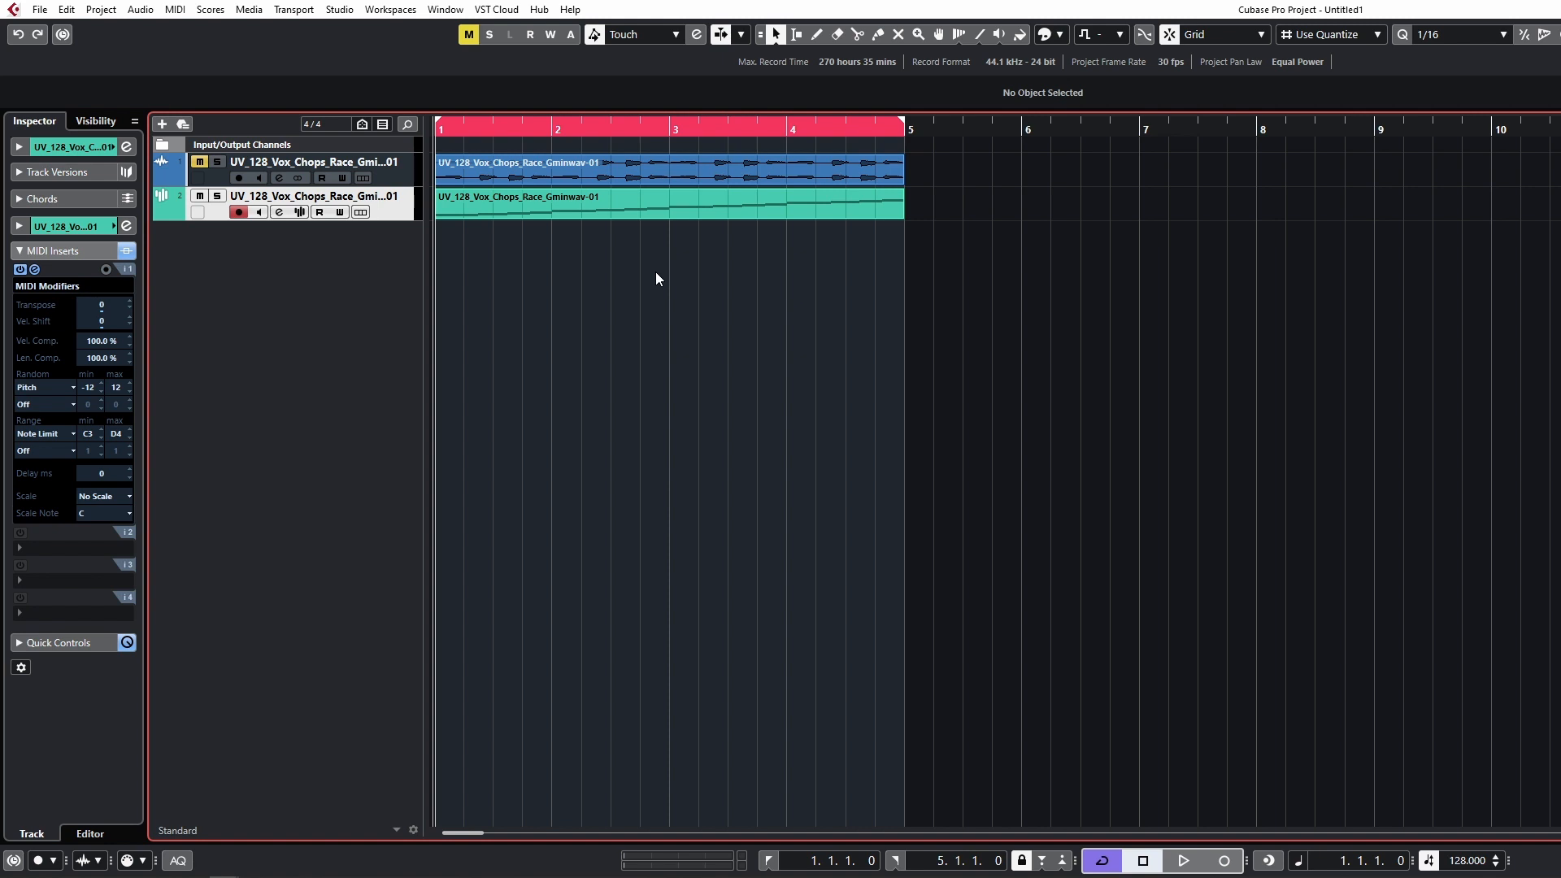
{"action": "key", "text": "space"}
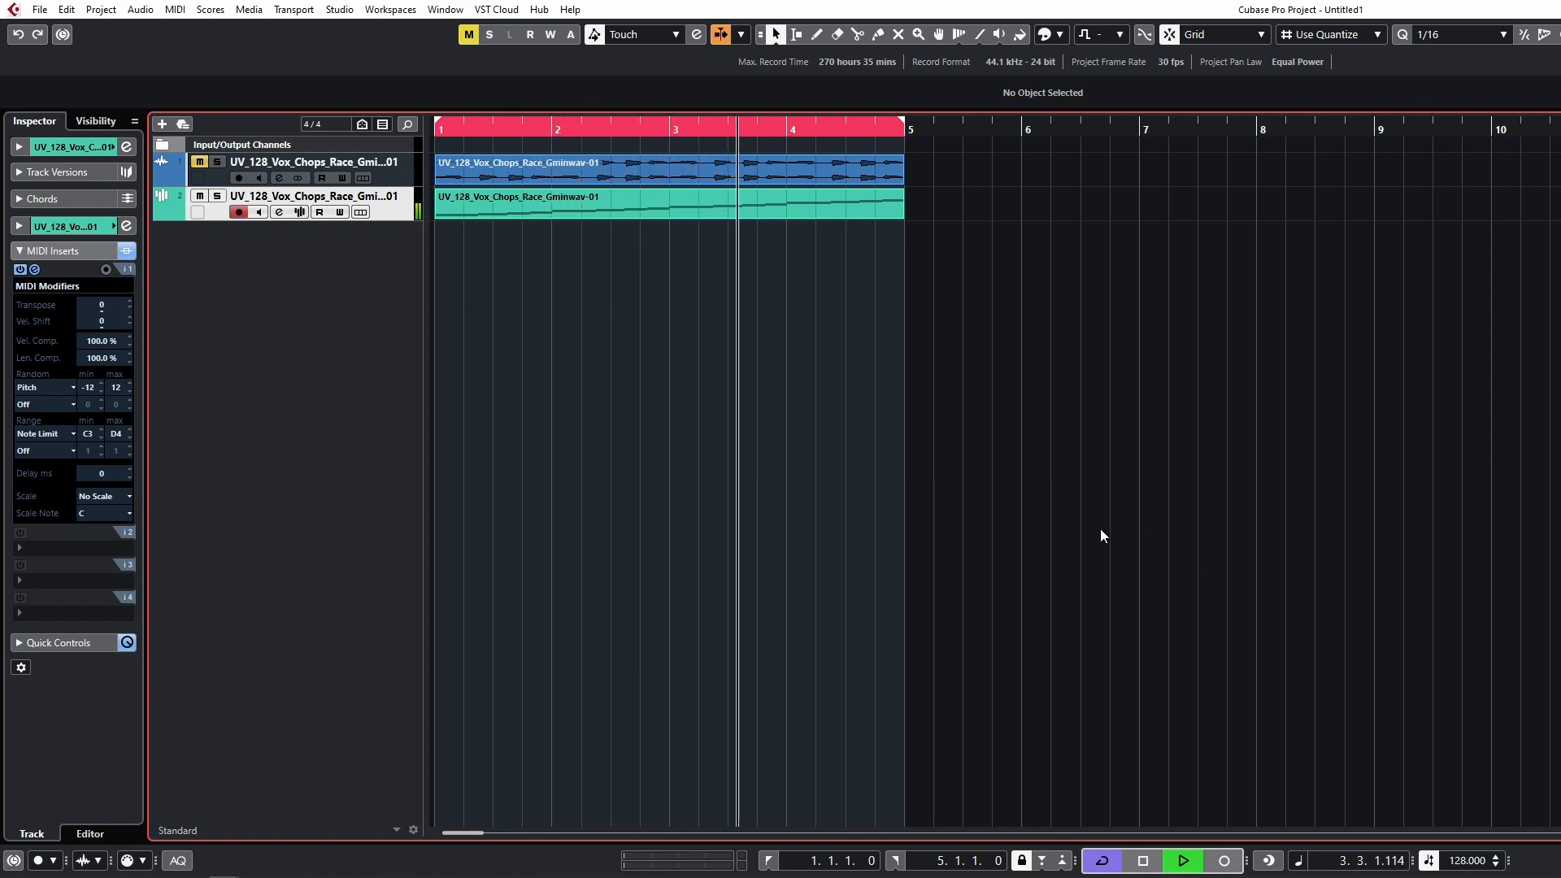
Step: Insert ValhallaDelay in the first insert slot of the sampler track's channel
{"action": "key", "text": "e"}
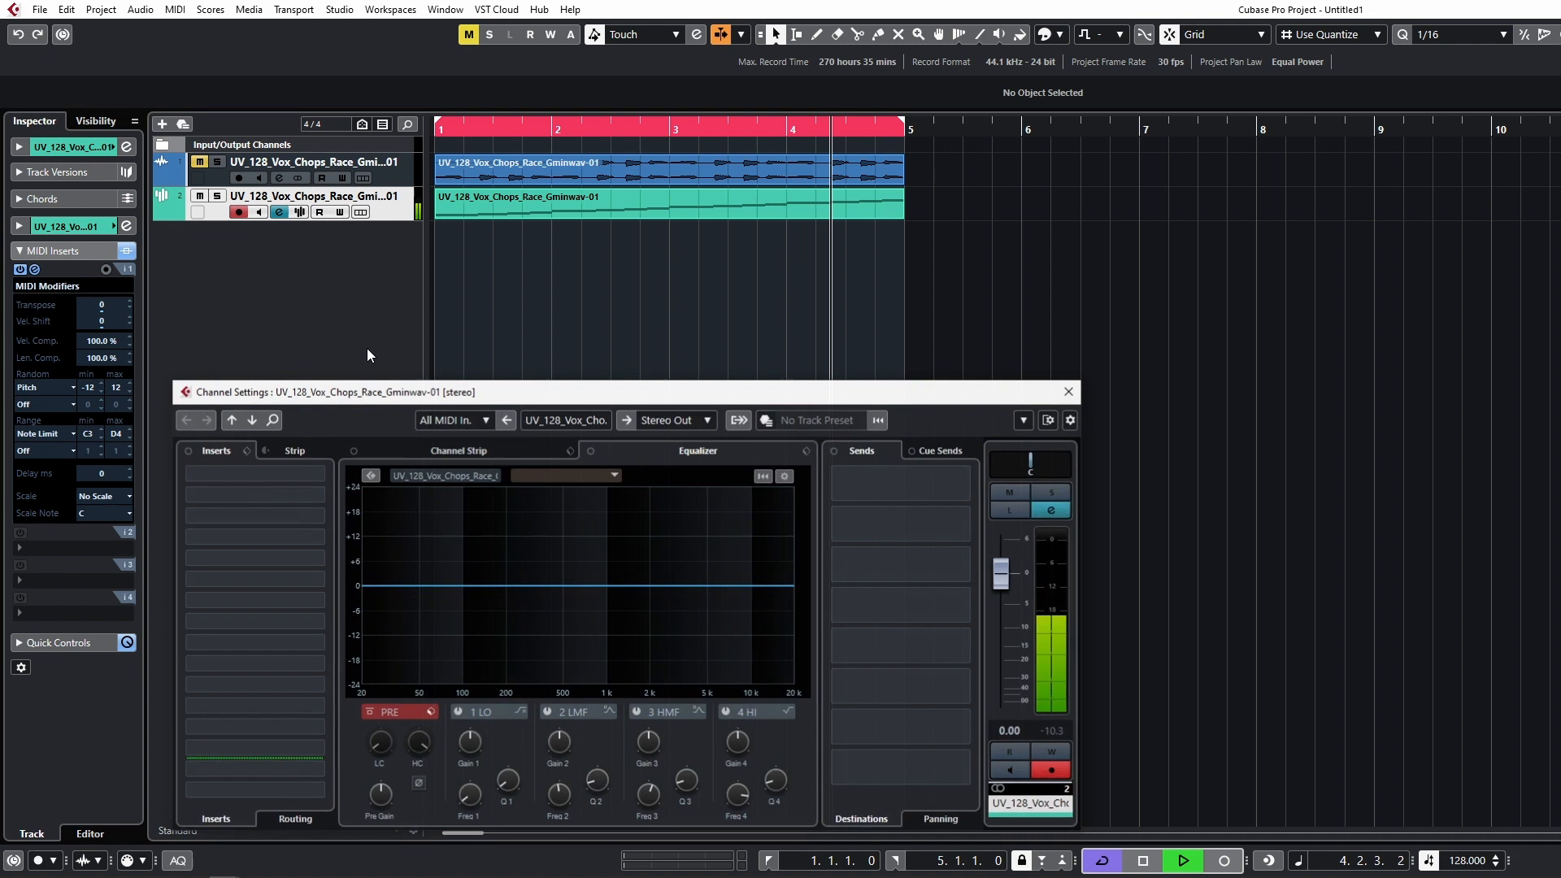
{"action": "left_click", "coordinate": [244, 489]}
{"action": "double_click", "coordinate": [244, 519]}
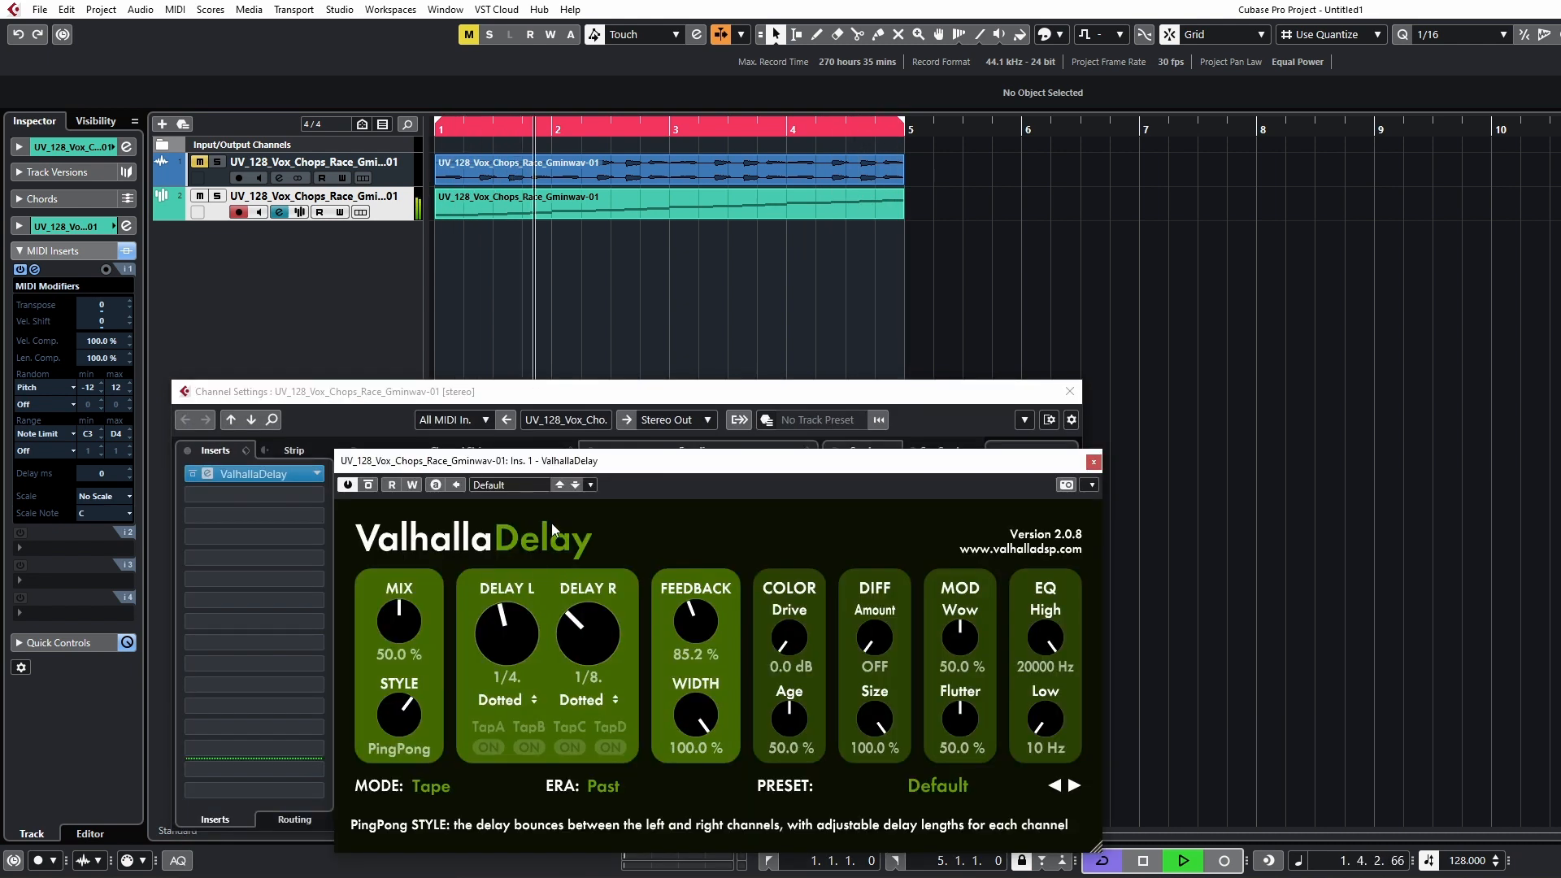
Step: Set ValhallaDelay's mix to about 49%, diffusion amount to about 26% and diffusion size to about 95%, and close the plug-in and channel windows
{"action": "left_click_drag", "start_coordinate": [580, 459], "coordinate": [504, 331]}
{"action": "left_click_drag", "start_coordinate": [793, 517], "coordinate": [794, 460]}
{"action": "left_click_drag", "start_coordinate": [798, 585], "coordinate": [797, 595]}
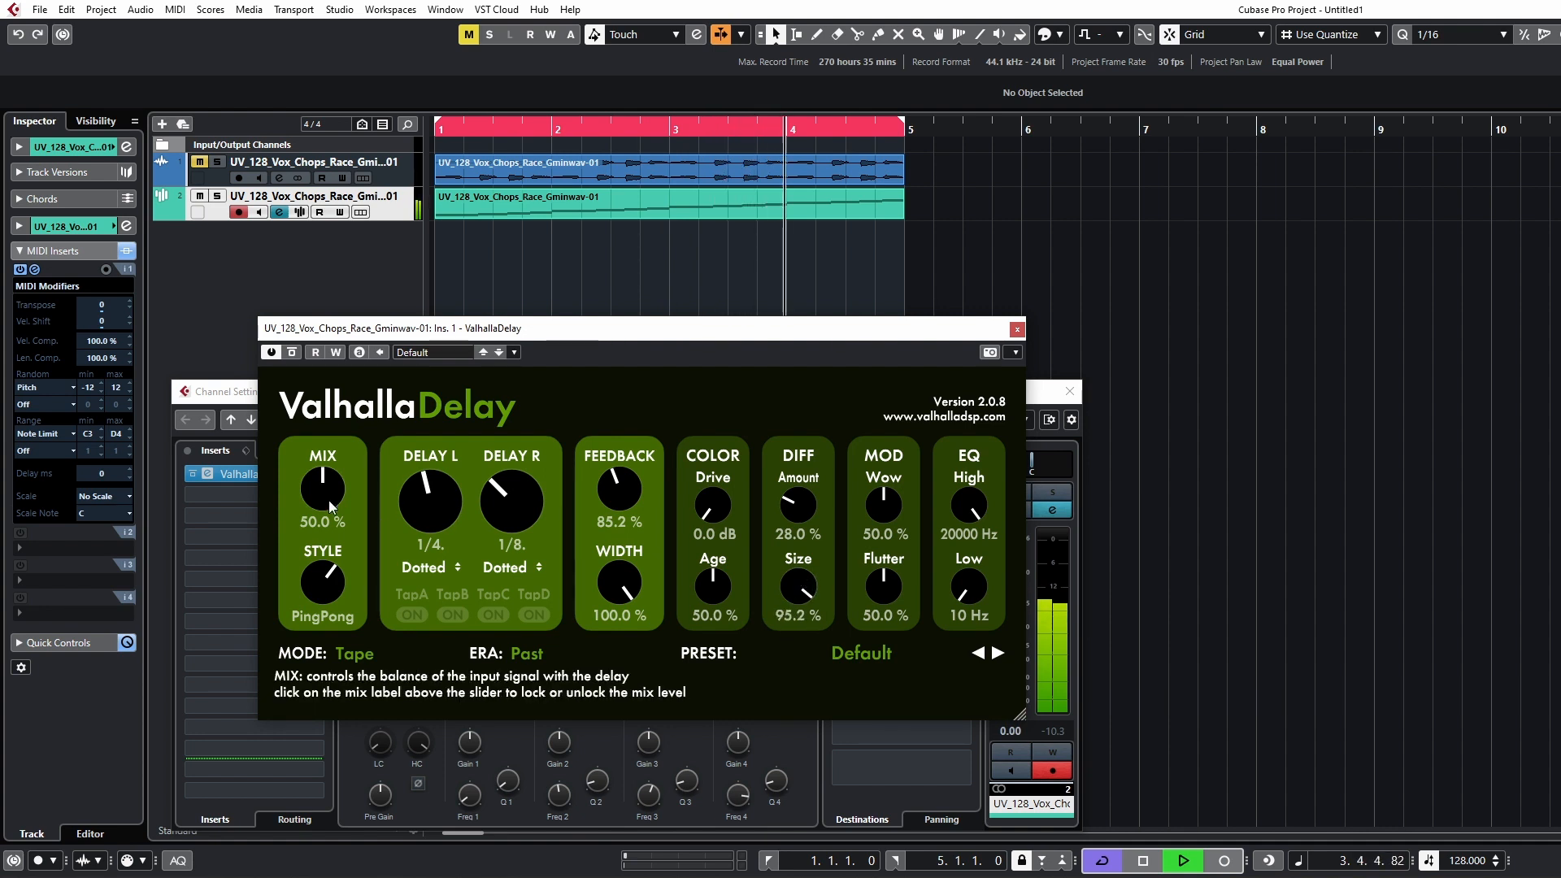
{"action": "left_click_drag", "start_coordinate": [329, 500], "coordinate": [329, 530]}
{"action": "left_click_drag", "start_coordinate": [796, 514], "coordinate": [797, 519]}
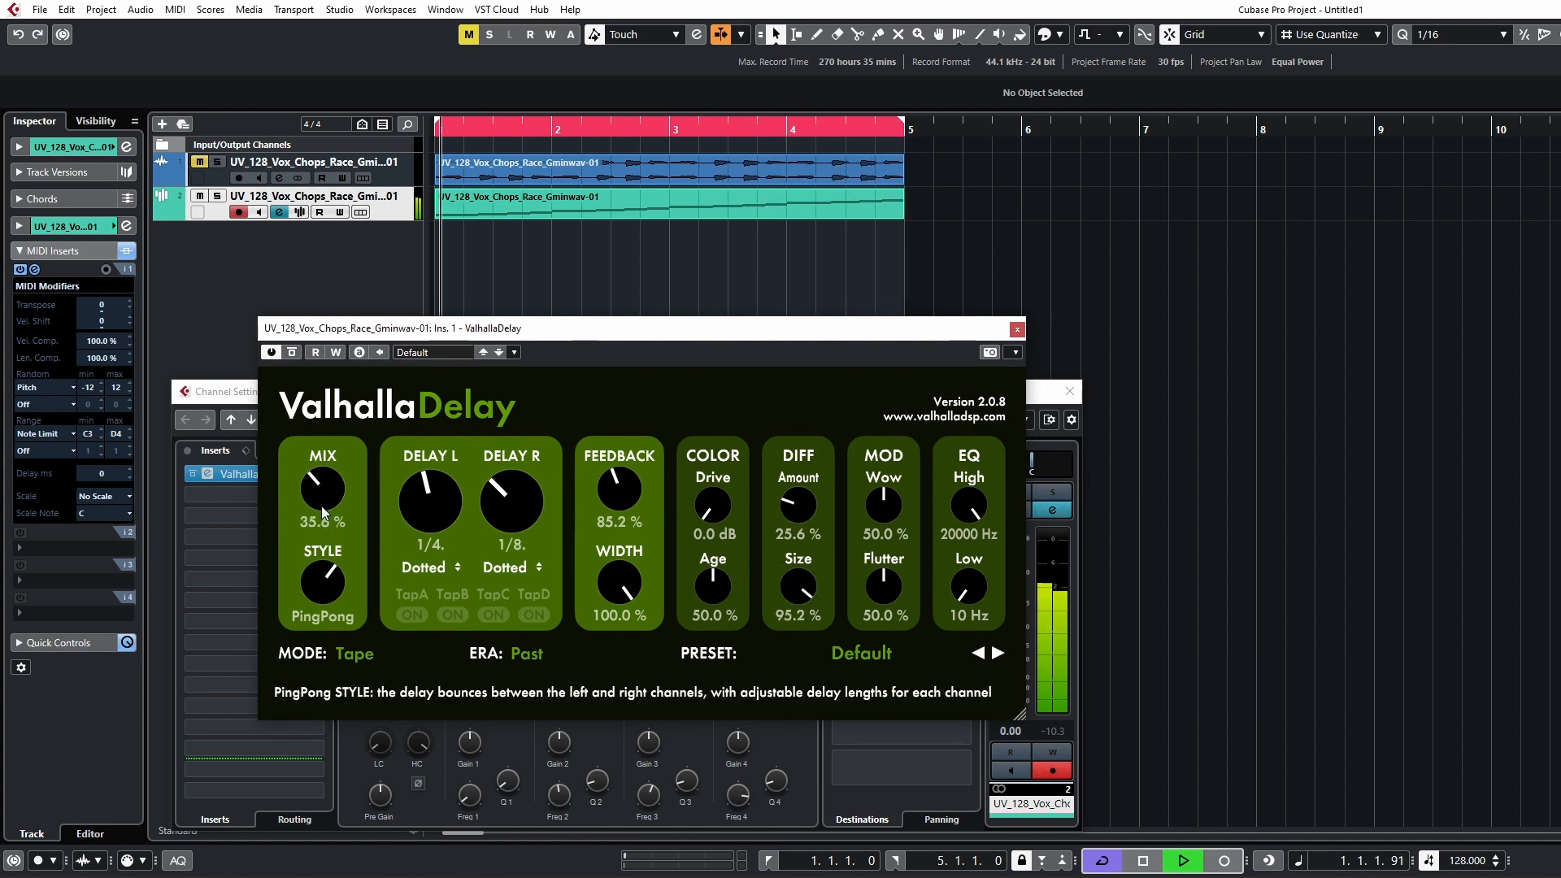
{"action": "left_click_drag", "start_coordinate": [316, 484], "coordinate": [315, 473]}
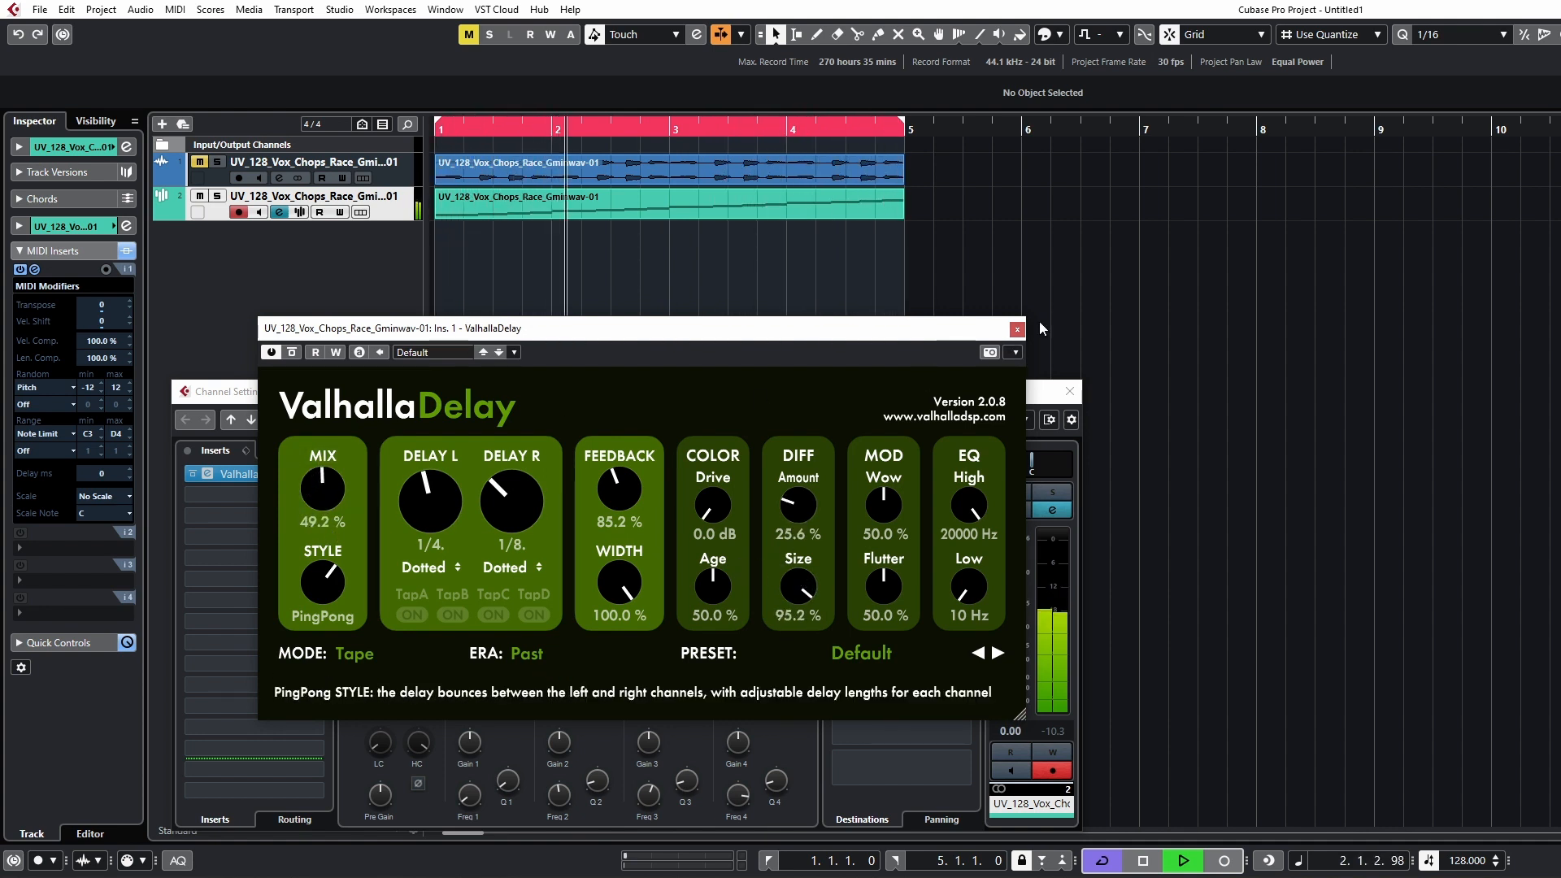
{"action": "left_click", "coordinate": [1016, 329]}
{"action": "left_click", "coordinate": [1071, 393]}
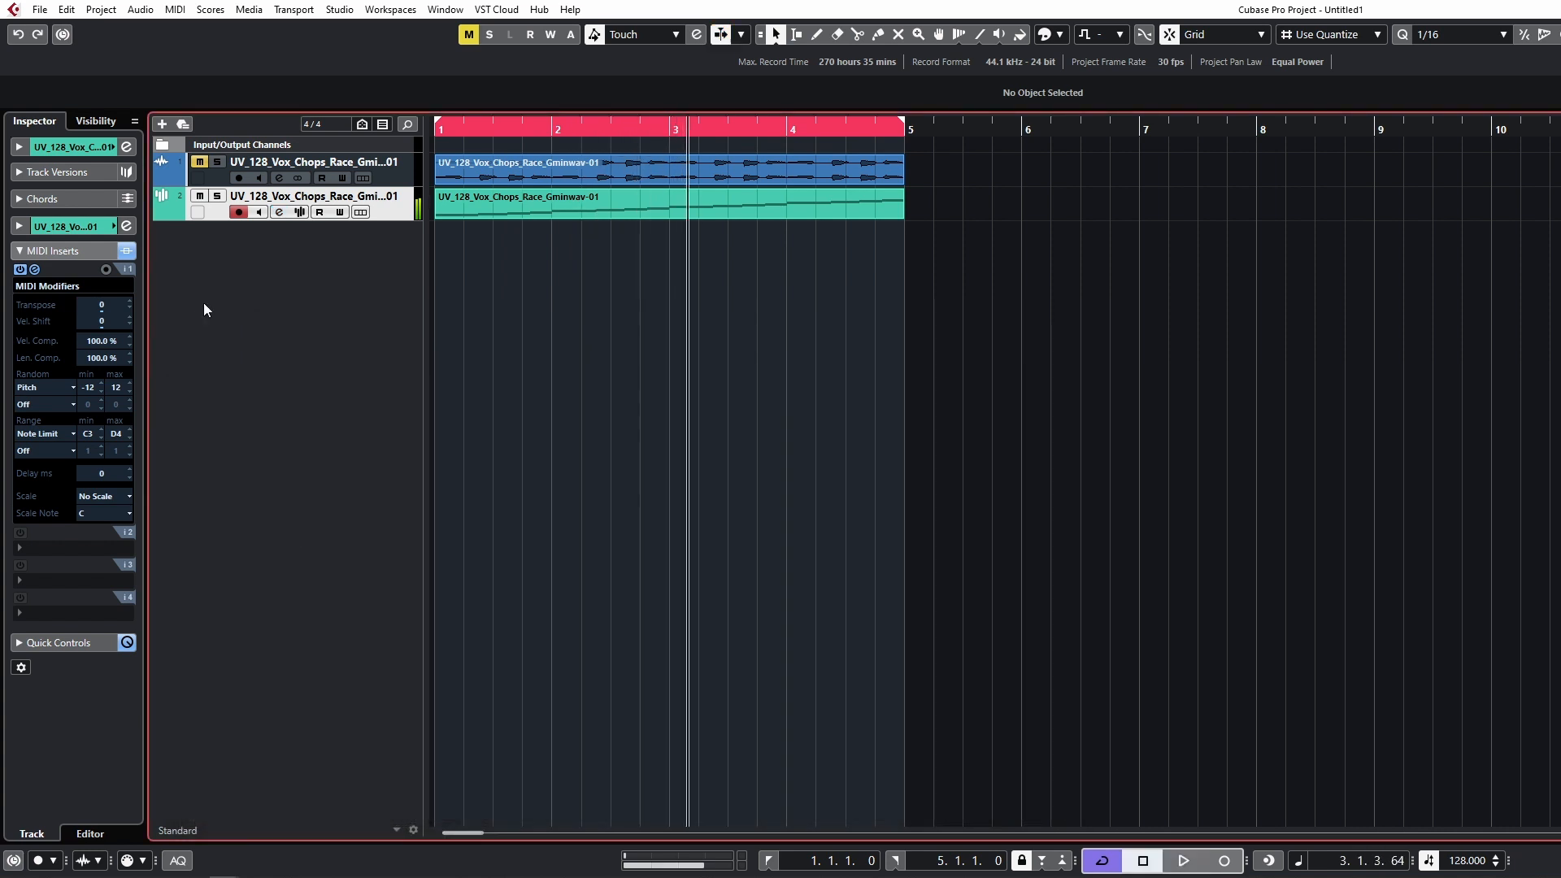
Step: Unmute the original vocal track and play both tracks together from the start
{"action": "key", "text": "space"}
{"action": "left_click", "coordinate": [199, 162]}
{"action": "key", "text": "Home"}
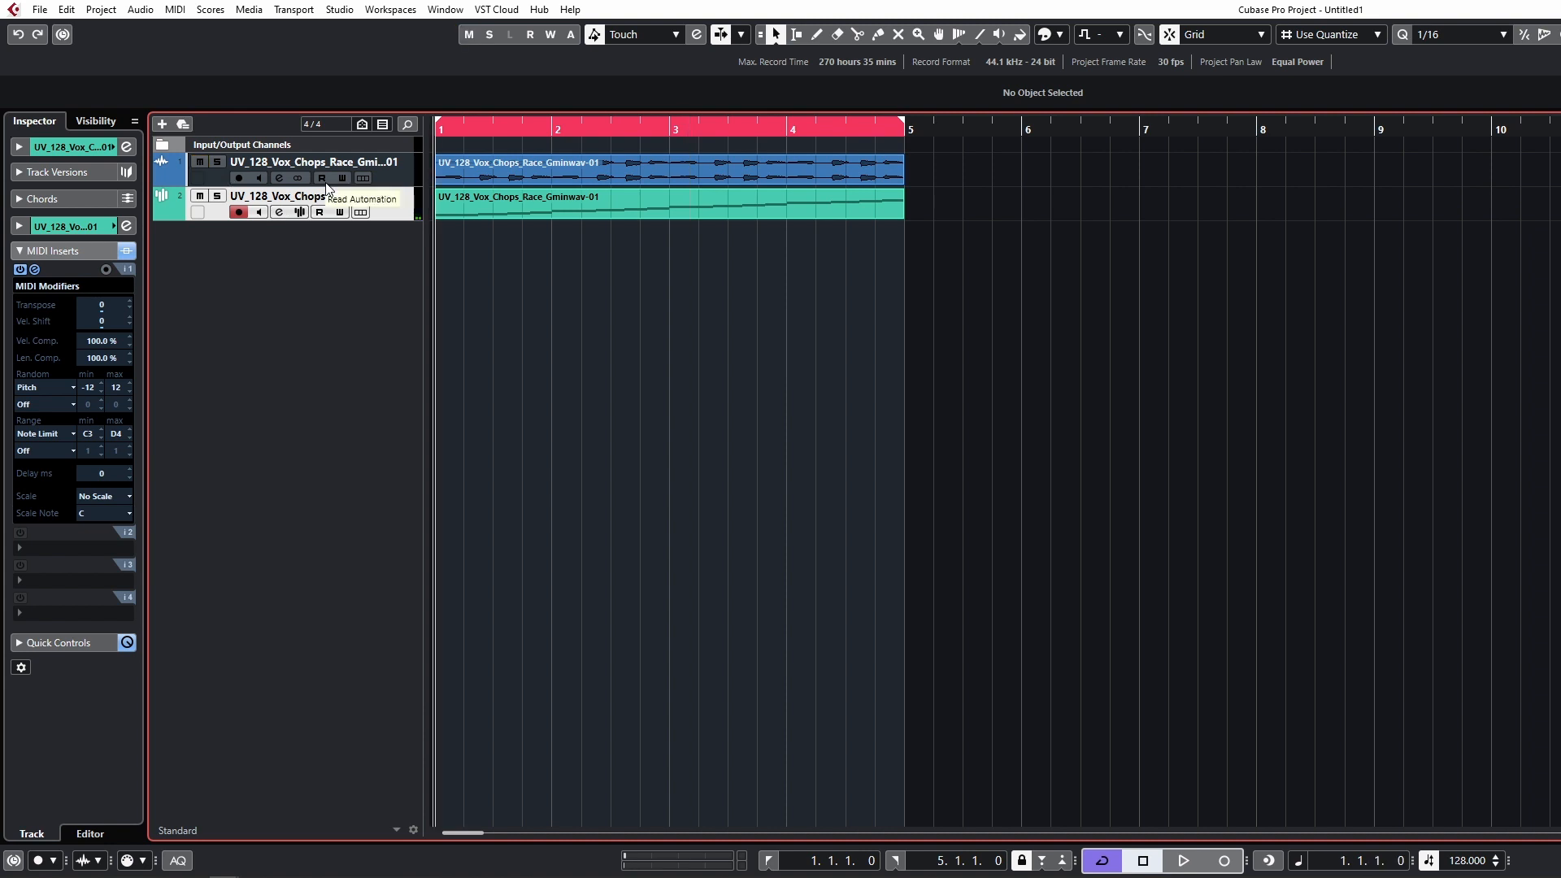
{"action": "key", "text": "space"}
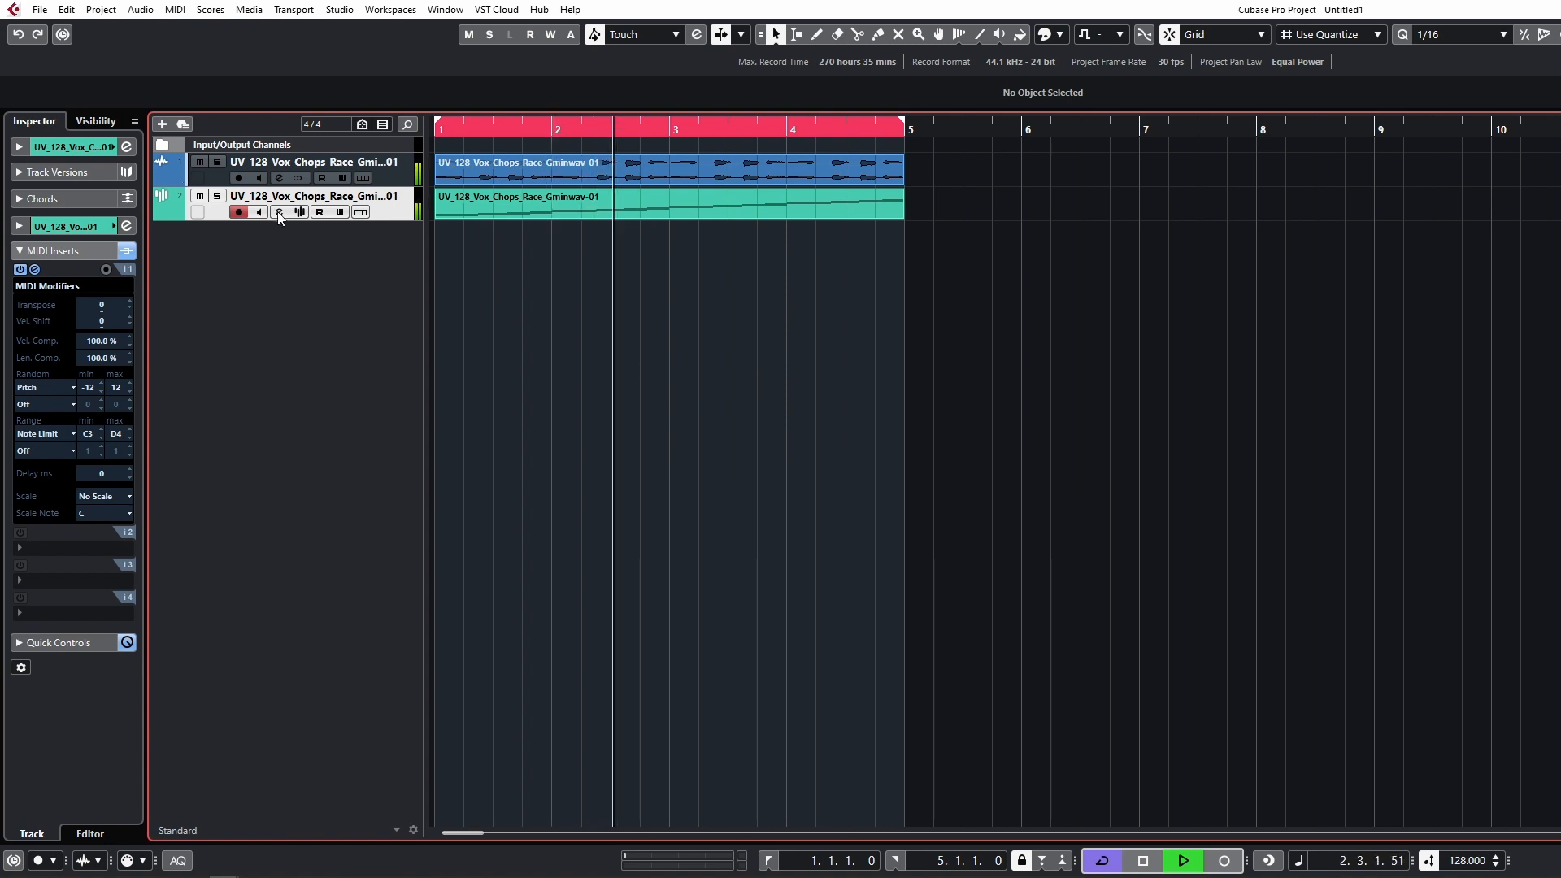
Step: Insert Decimort2 ahead of ValhallaDelay on the sampler track and adjust its resampler frequency and FX dry/wet balance
{"action": "key", "text": "e"}
{"action": "left_click_drag", "start_coordinate": [268, 478], "coordinate": [260, 492]}
{"action": "left_click", "coordinate": [259, 475]}
{"action": "type", "text": "bit"}
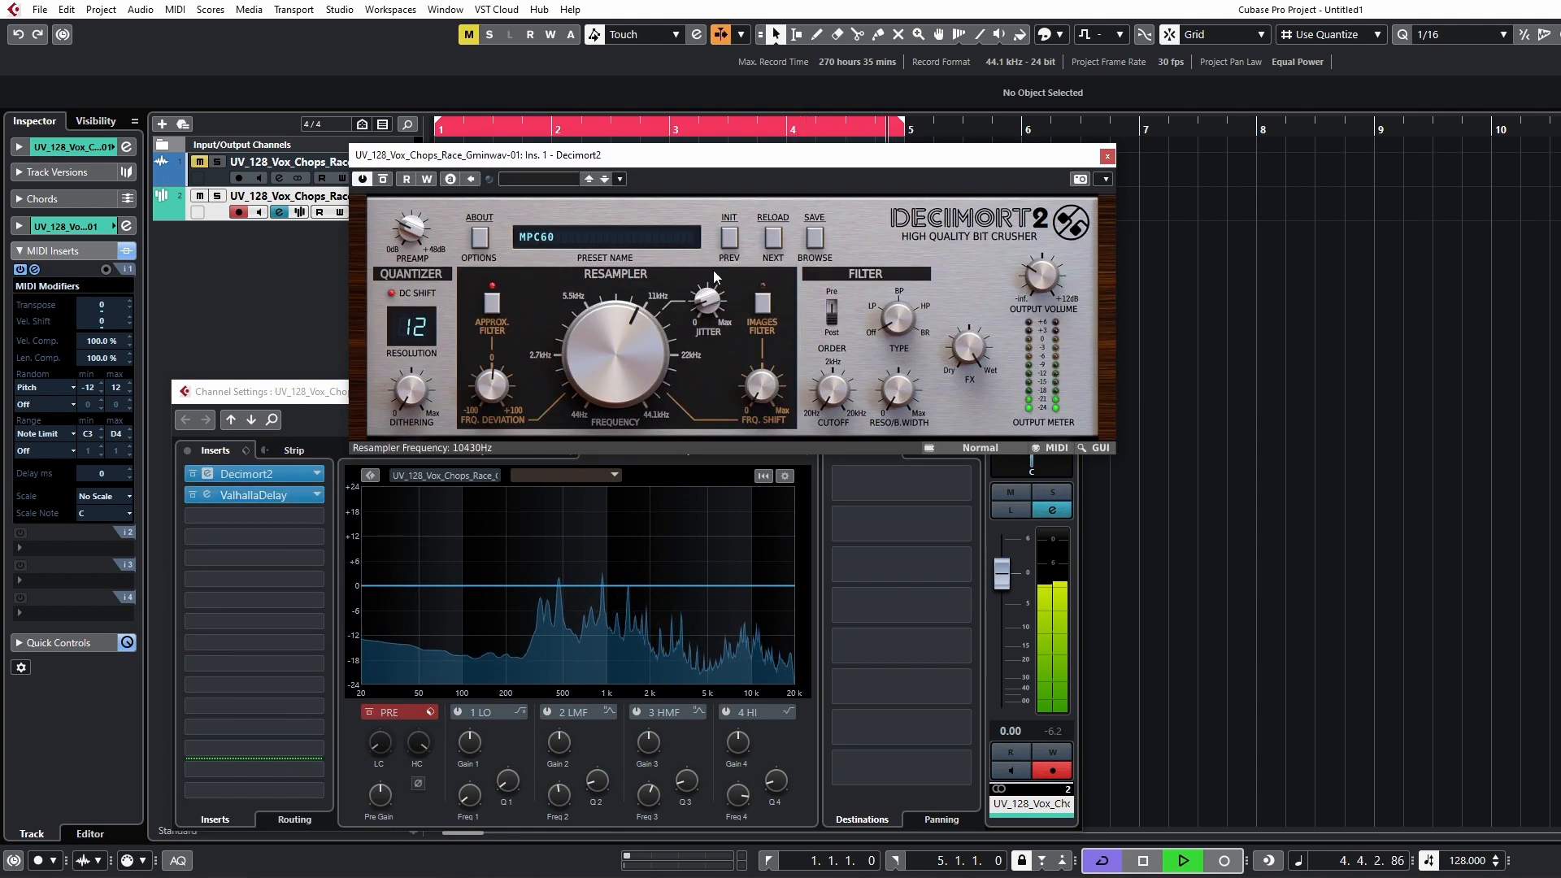
{"action": "left_click_drag", "start_coordinate": [643, 341], "coordinate": [639, 323]}
{"action": "left_click_drag", "start_coordinate": [979, 355], "coordinate": [987, 421]}
Step: Boost the channel EQ's high band by about 12 dB around 2 kHz, slightly cut its high-mid band, and stop playback
{"action": "left_click_drag", "start_coordinate": [720, 584], "coordinate": [651, 534]}
{"action": "left_click_drag", "start_coordinate": [591, 587], "coordinate": [634, 601]}
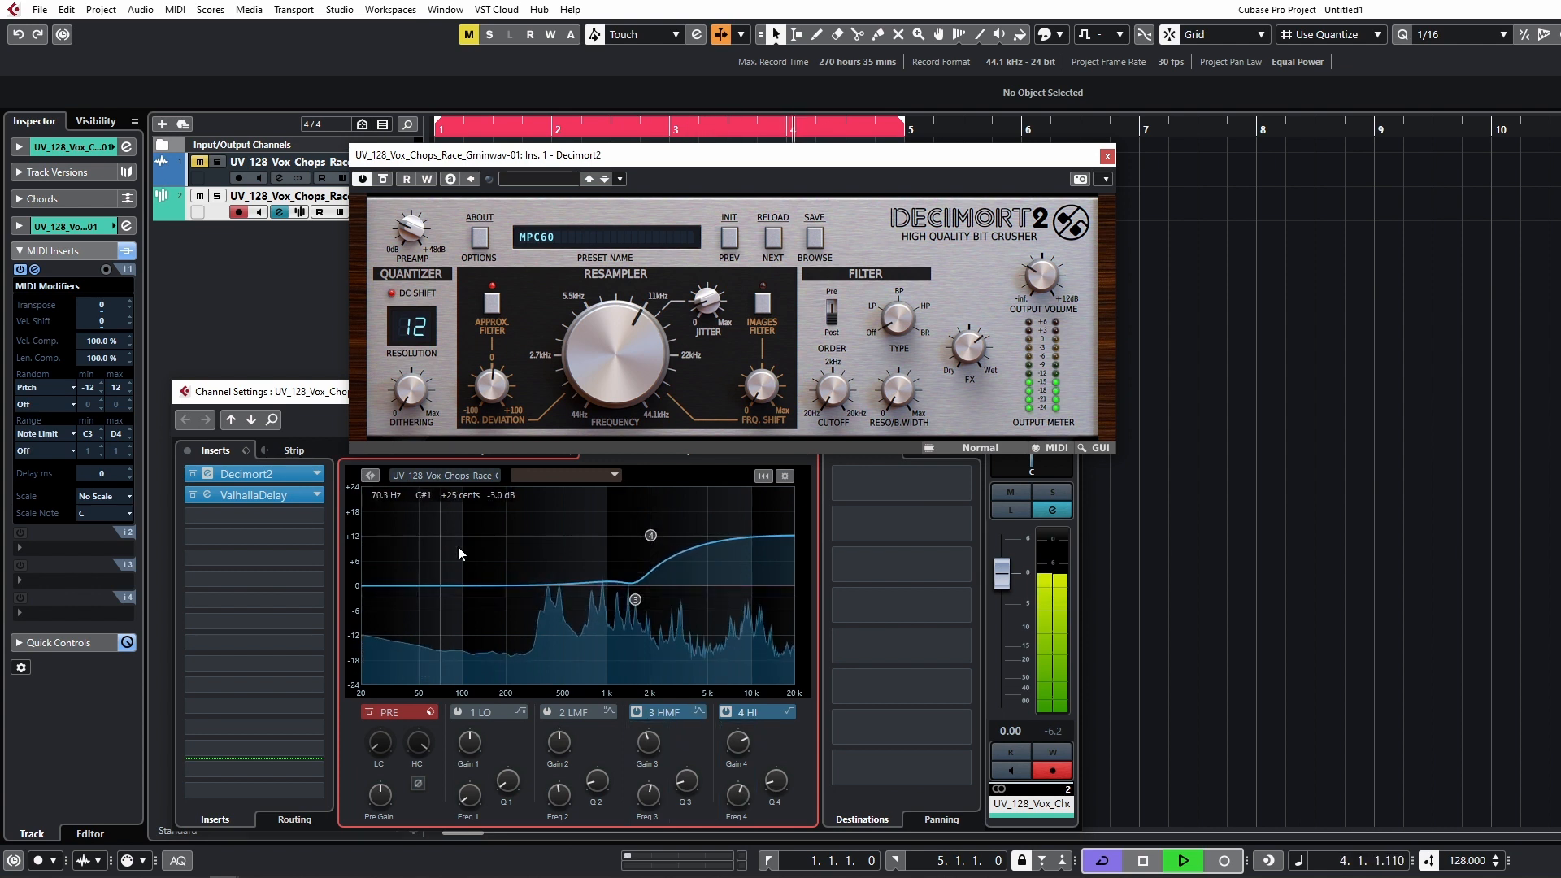
{"action": "left_click", "coordinate": [1107, 156]}
{"action": "left_click", "coordinate": [1070, 392]}
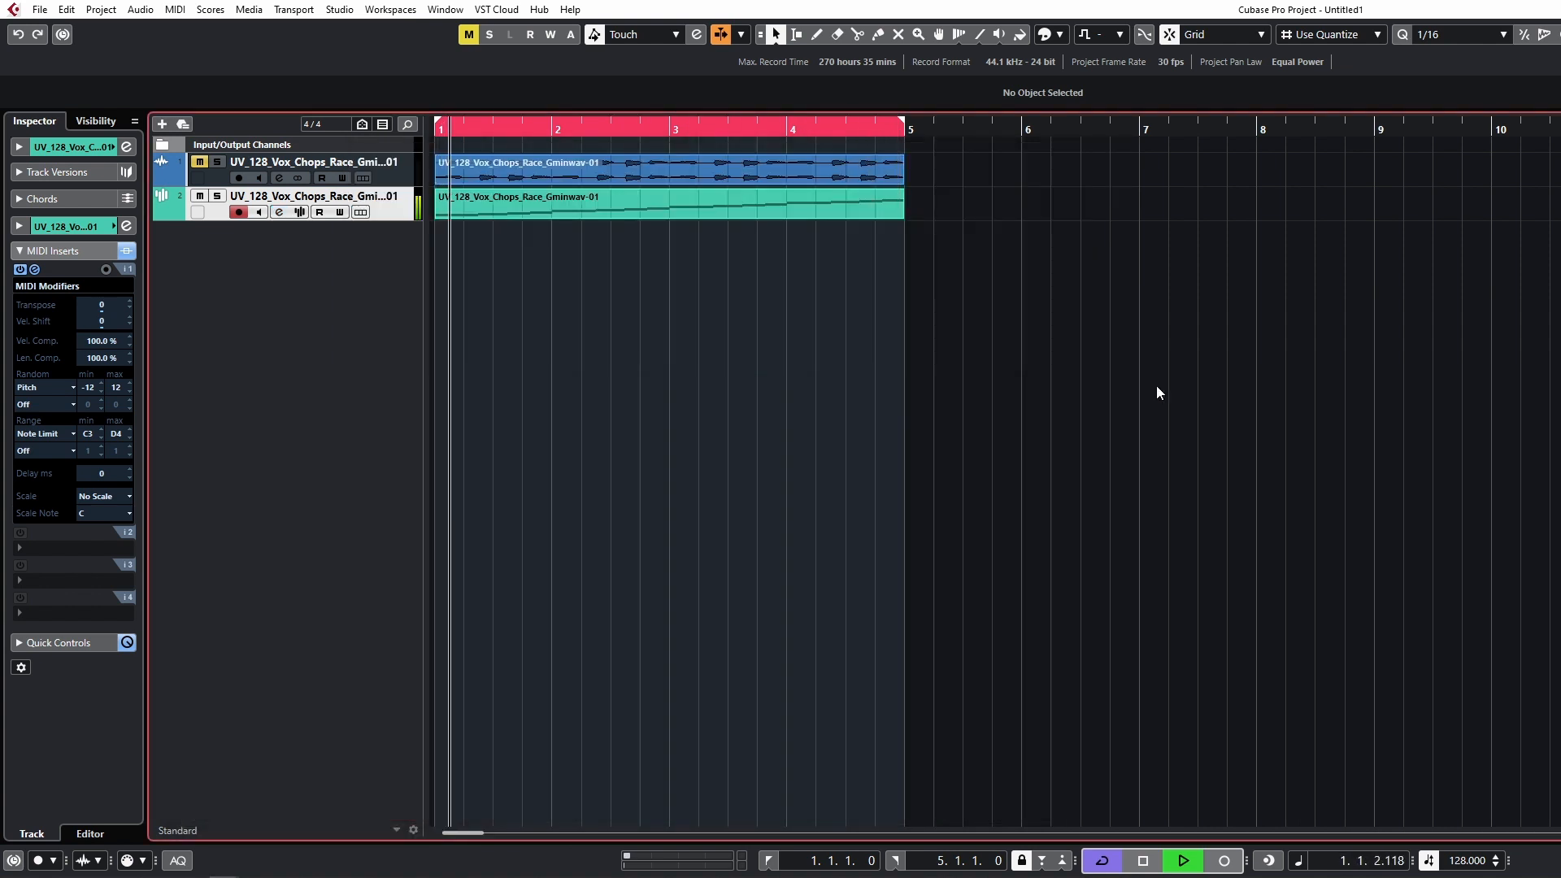
{"action": "key", "text": "space"}
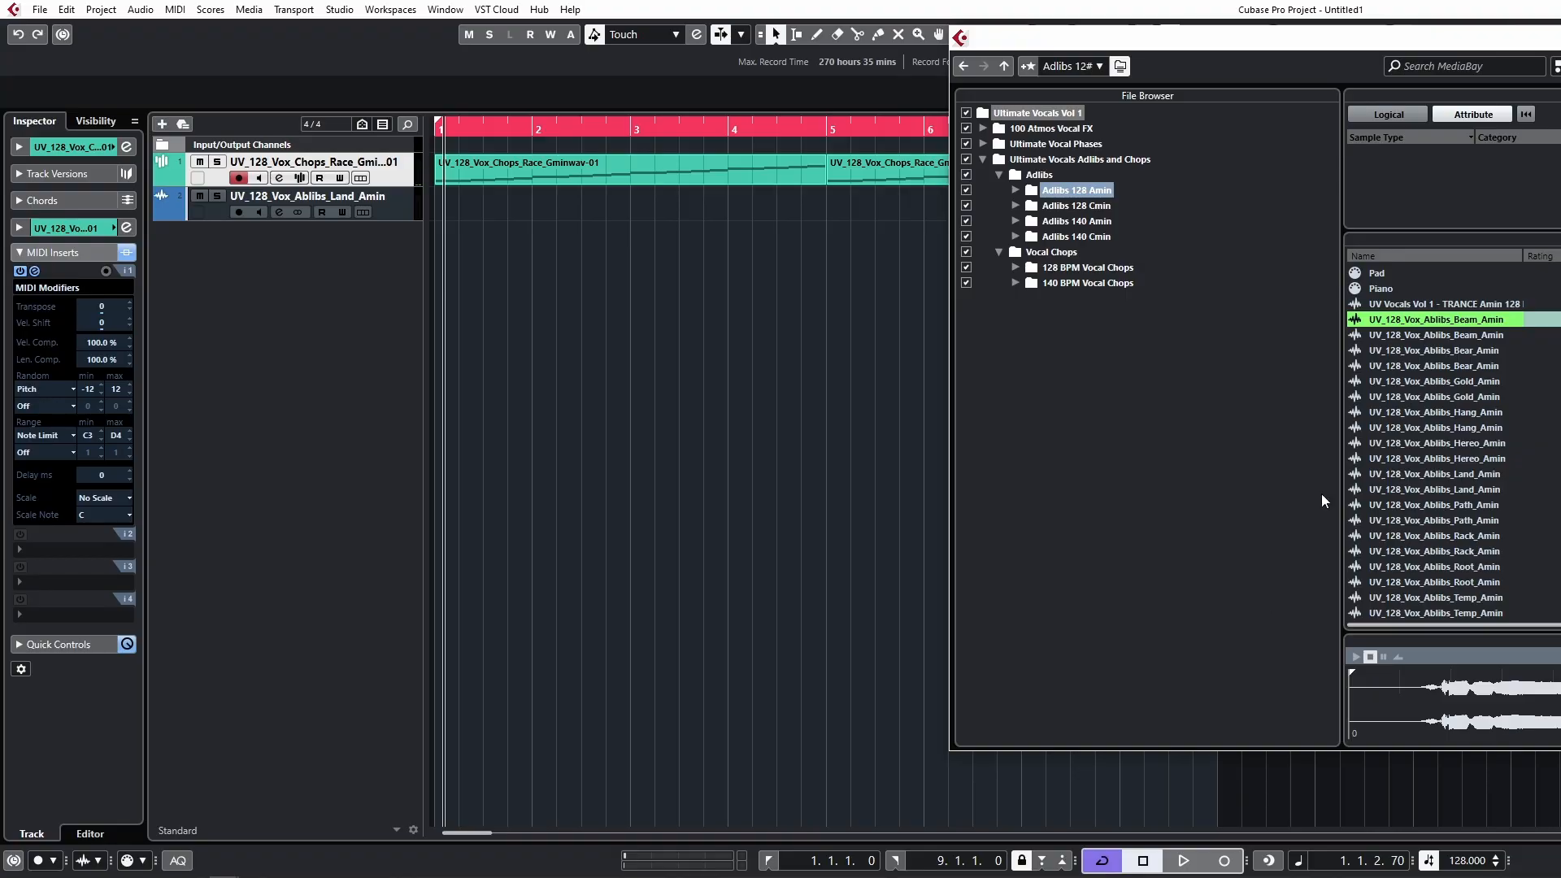
Step: Add the UV_128_Vox_Ablibs_Beam_Amin adlib to the second track at bar 1 and play it with the chops
{"action": "left_click_drag", "start_coordinate": [1403, 325], "coordinate": [433, 198]}
{"action": "left_click", "coordinate": [1154, 582]}
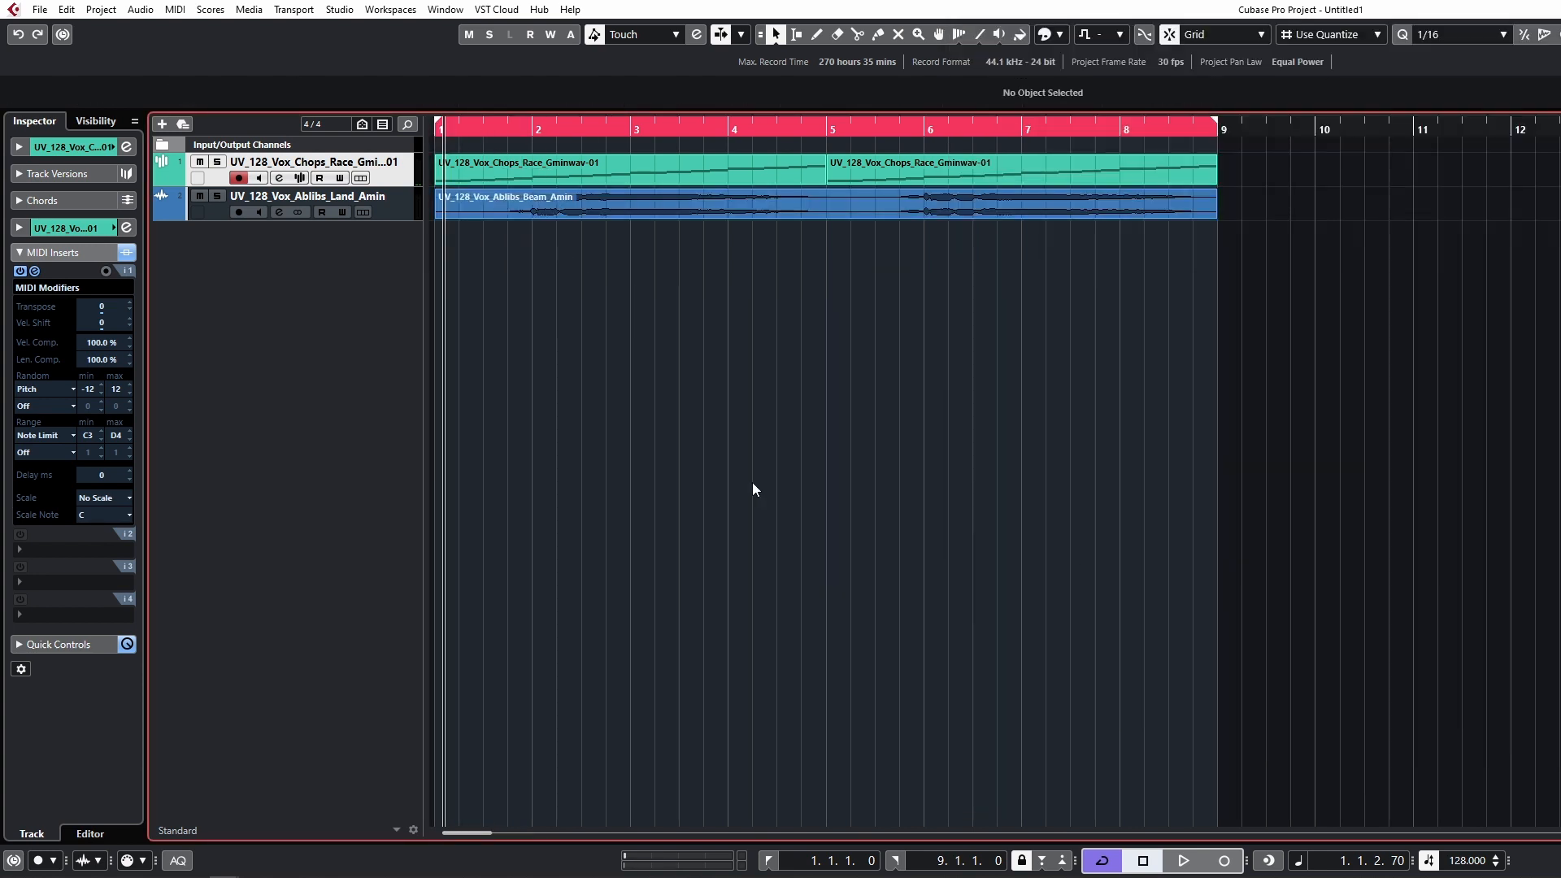
{"action": "key", "text": "space"}
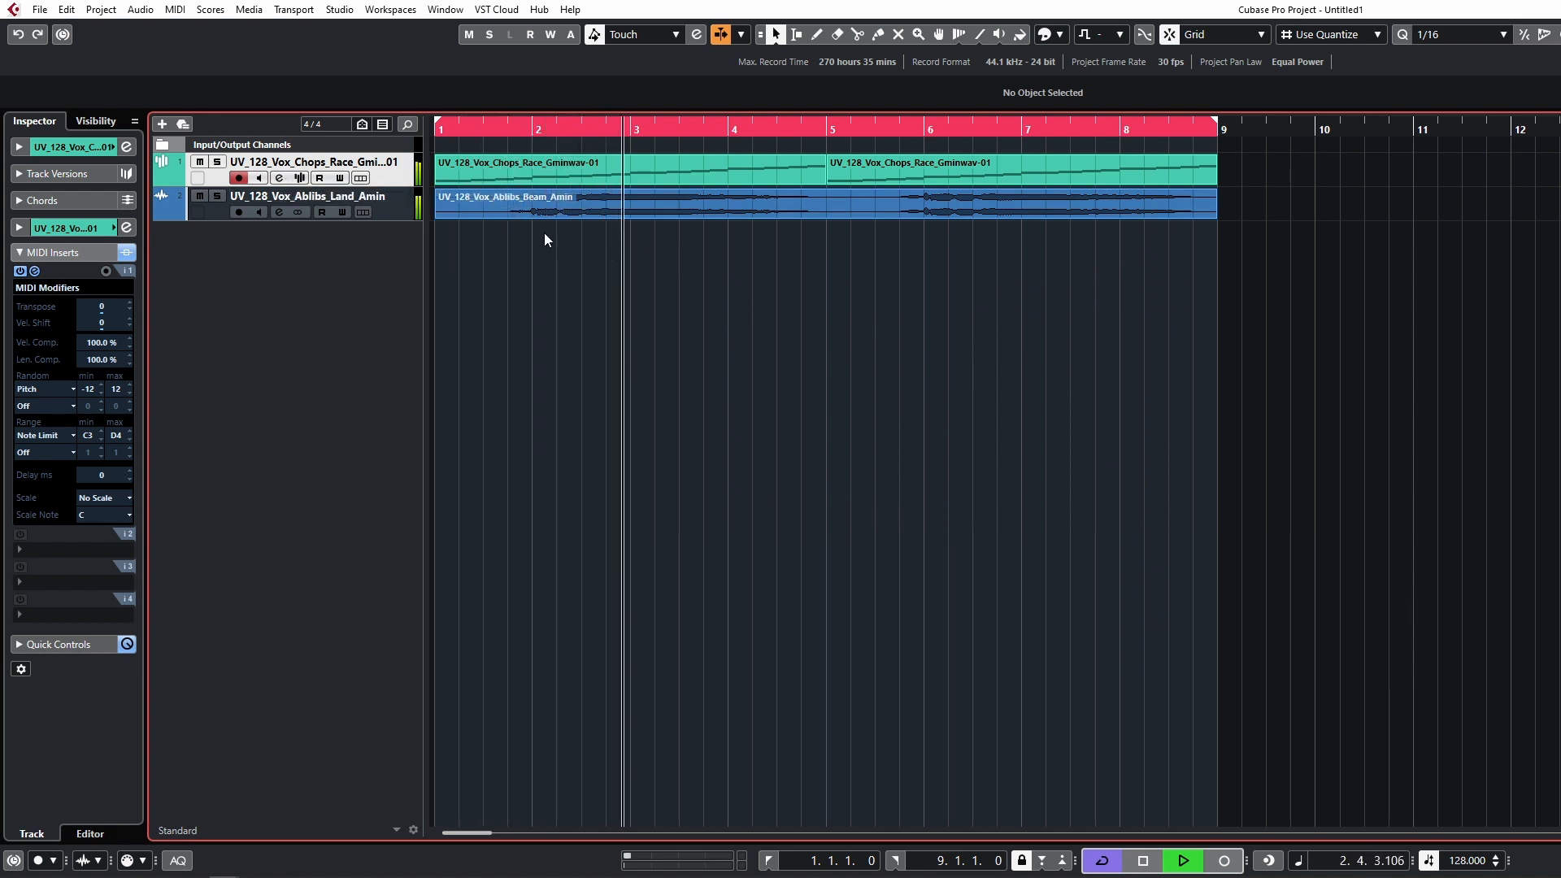
Step: Open the adlib track's channel settings and insert MidiGate in its first insert slot
{"action": "key", "text": "e"}
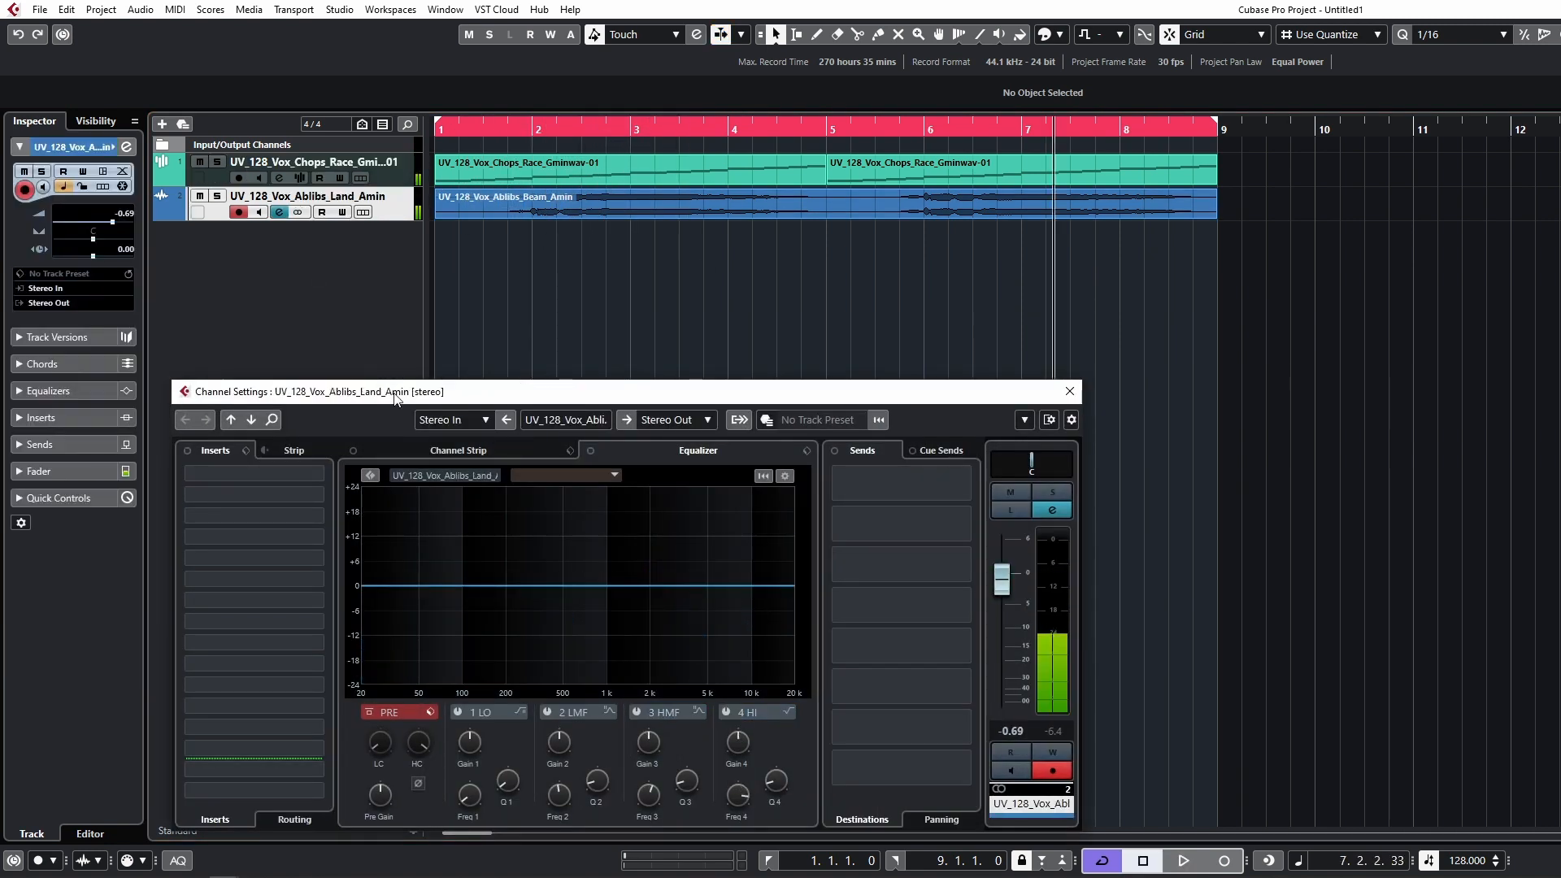
{"action": "left_click_drag", "start_coordinate": [393, 394], "coordinate": [494, 327]}
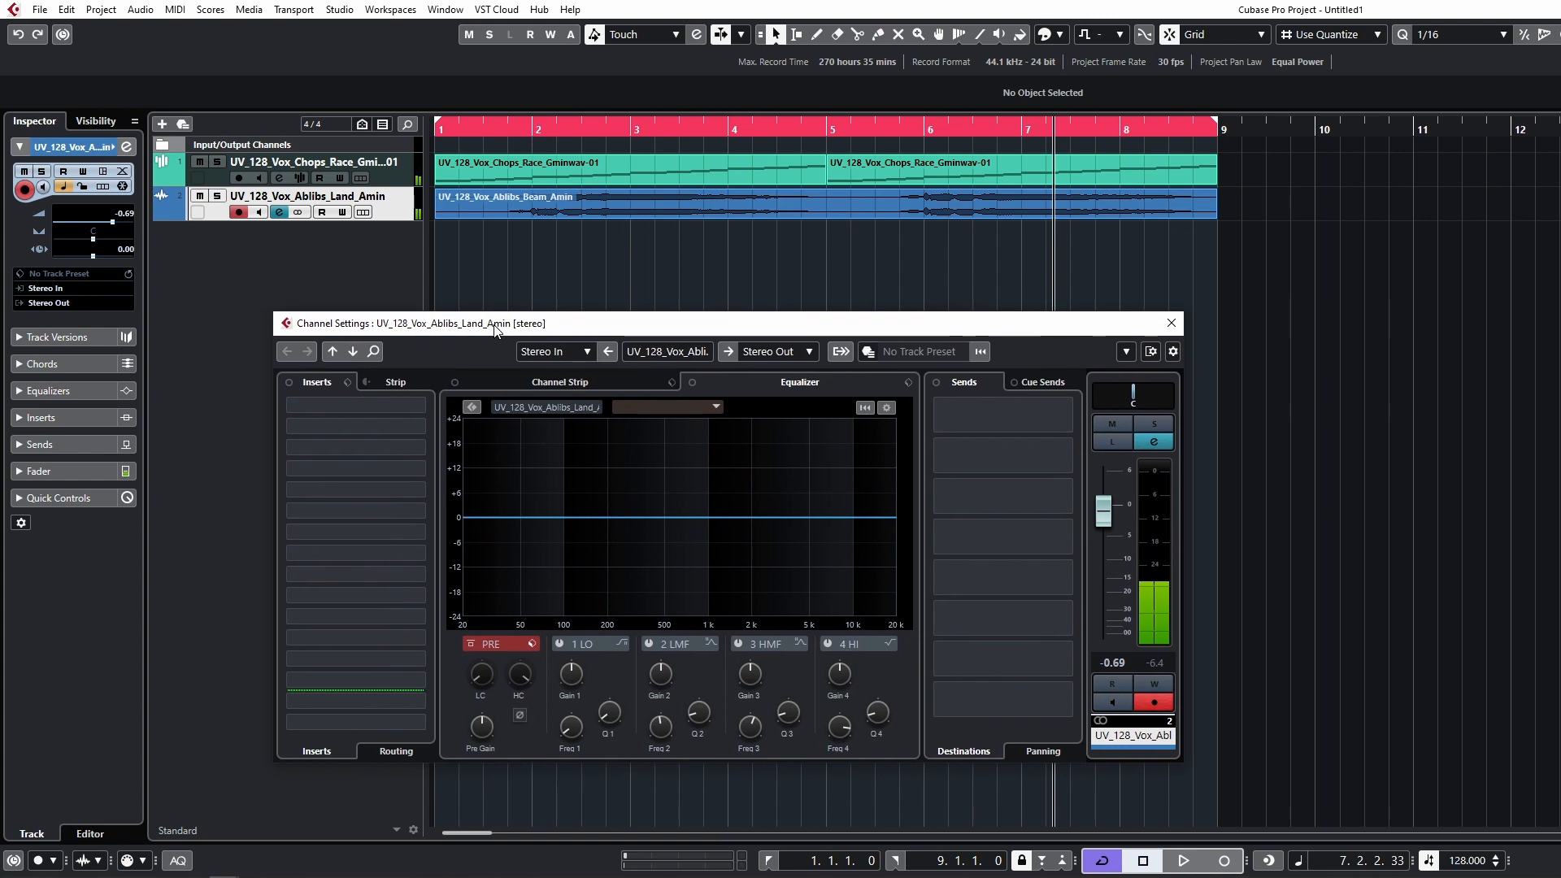
{"action": "left_click", "coordinate": [388, 404]}
{"action": "type", "text": "midi"}
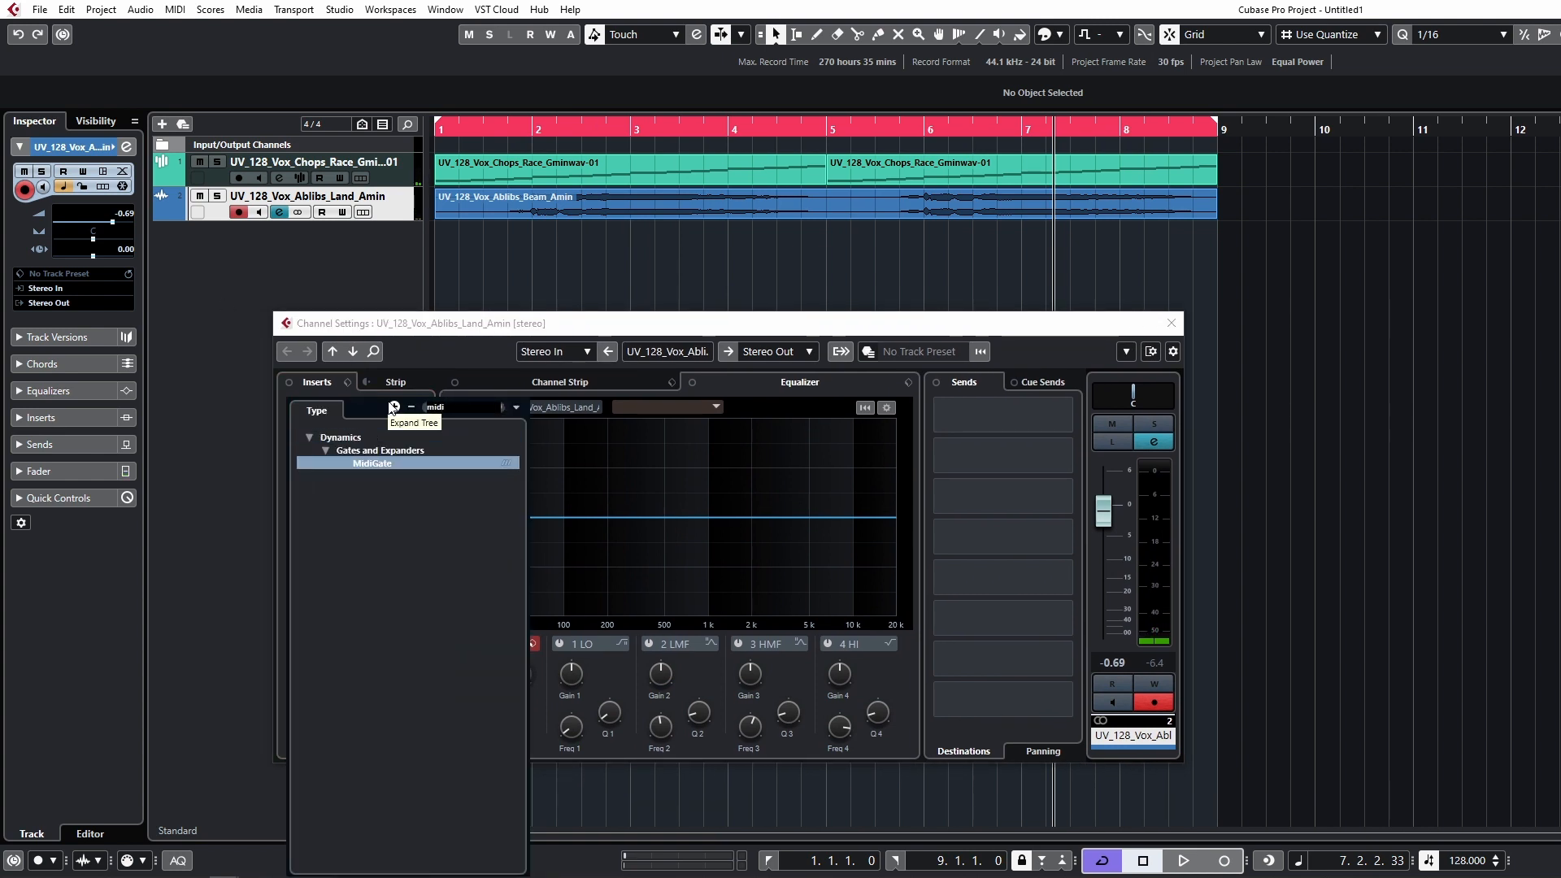
{"action": "key", "text": "Return"}
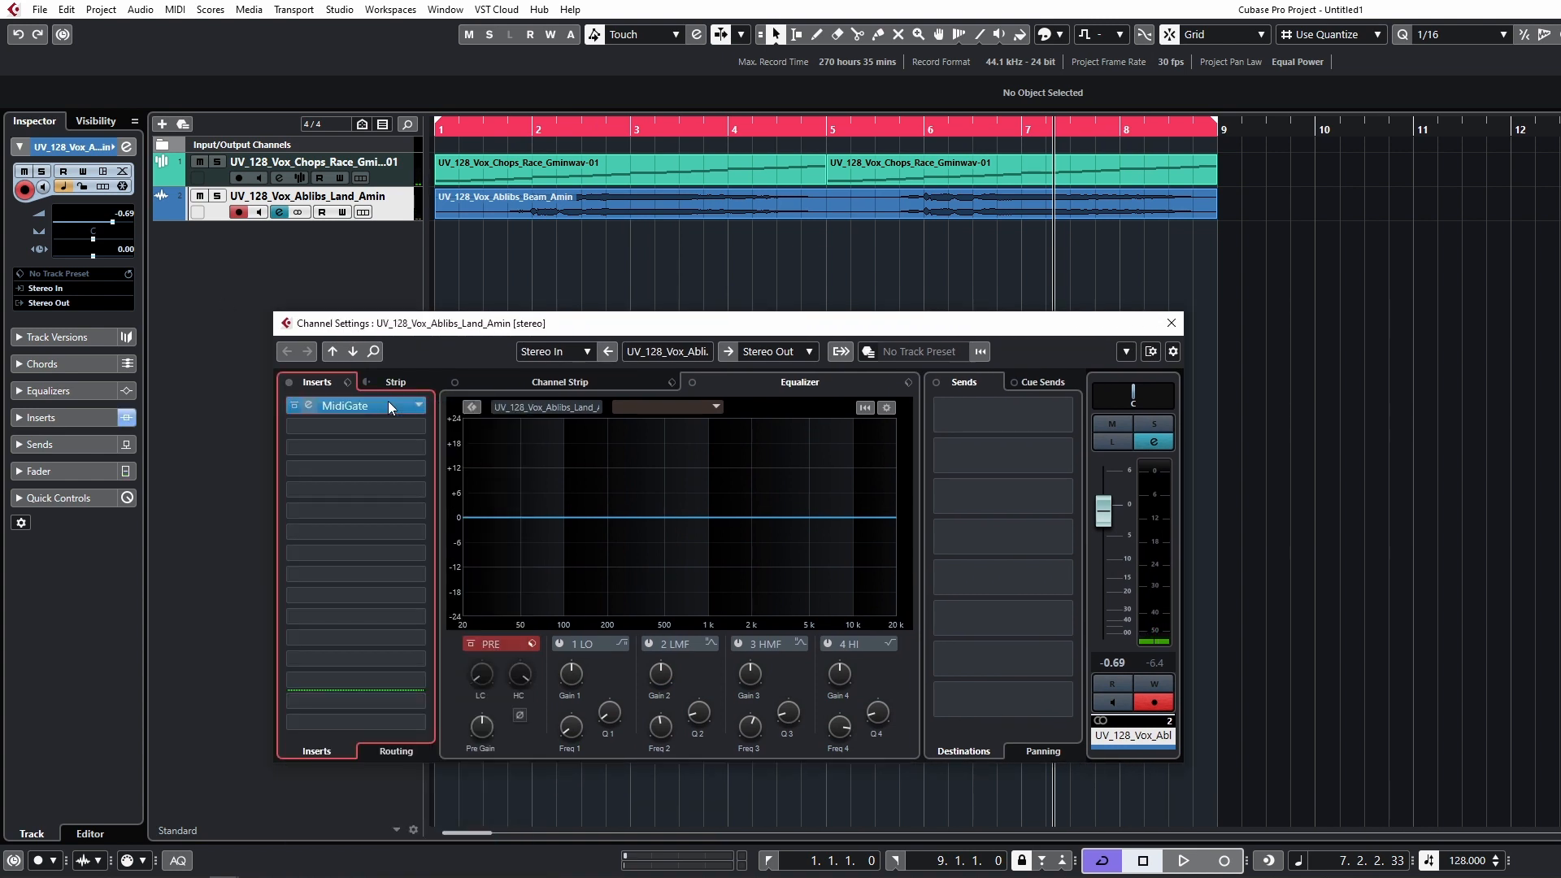
Step: Add a MIDI track named idi and route its output to the MidiGate insert on the adlib track
{"action": "right_click", "coordinate": [285, 256]}
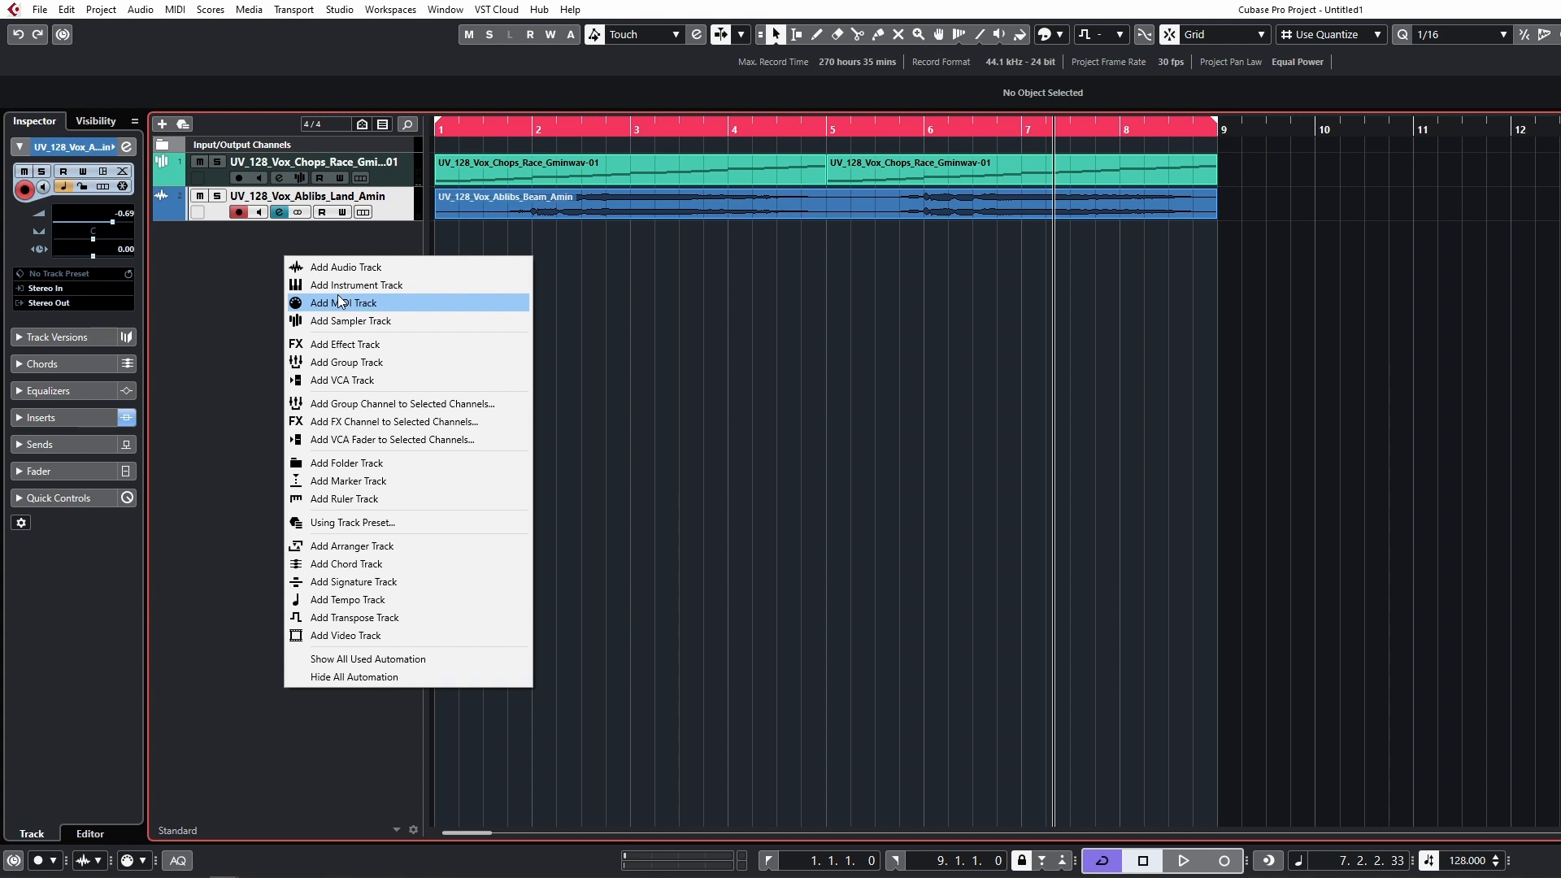
{"action": "left_click", "coordinate": [338, 301]}
{"action": "type", "text": "idi"}
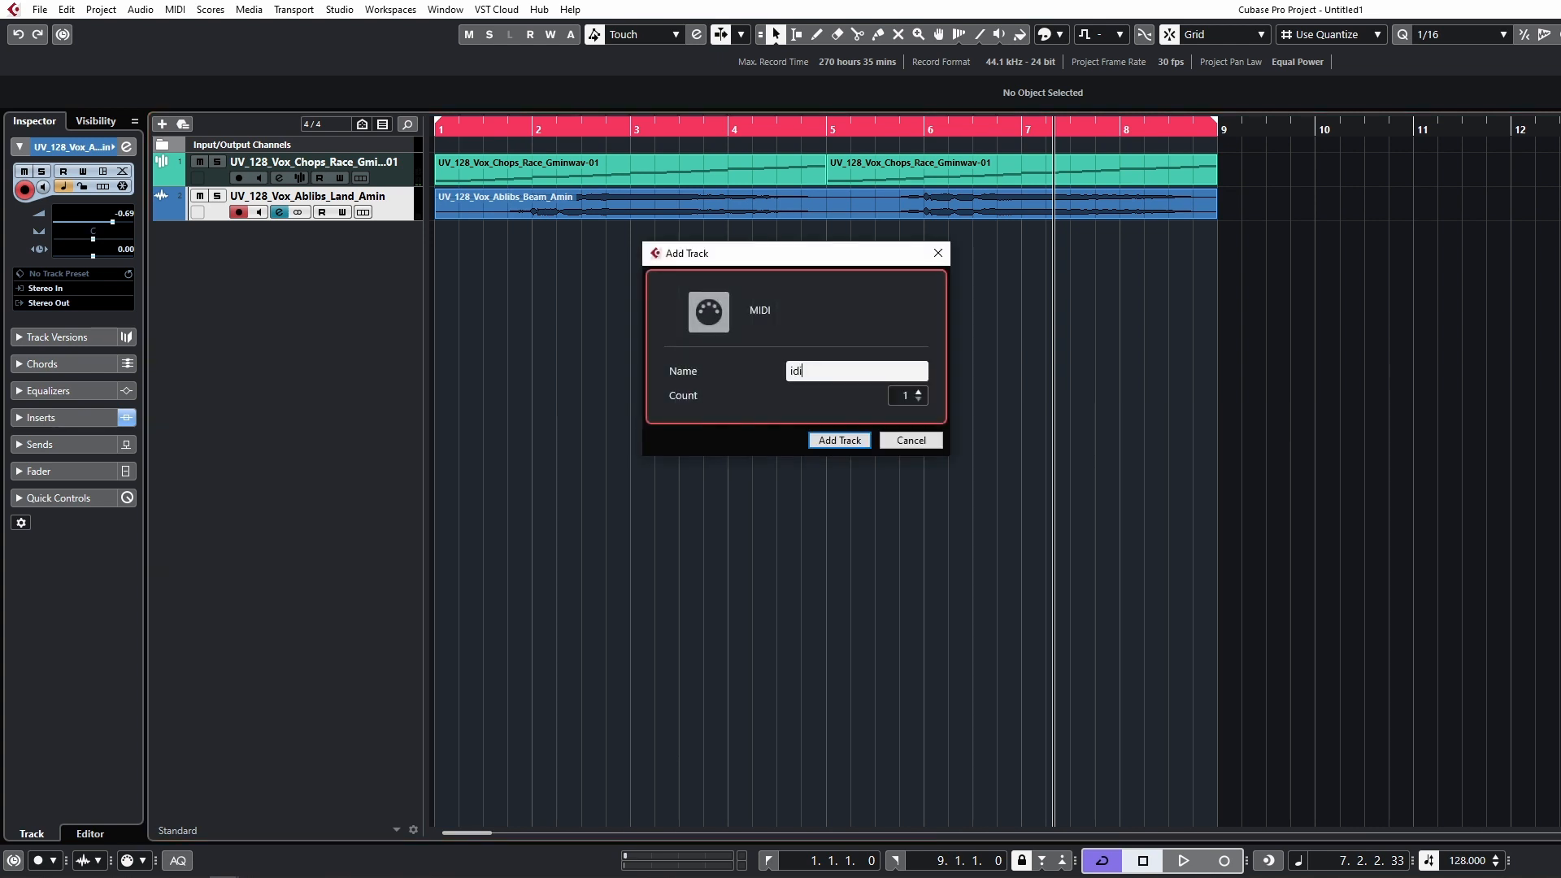
{"action": "left_click", "coordinate": [853, 447]}
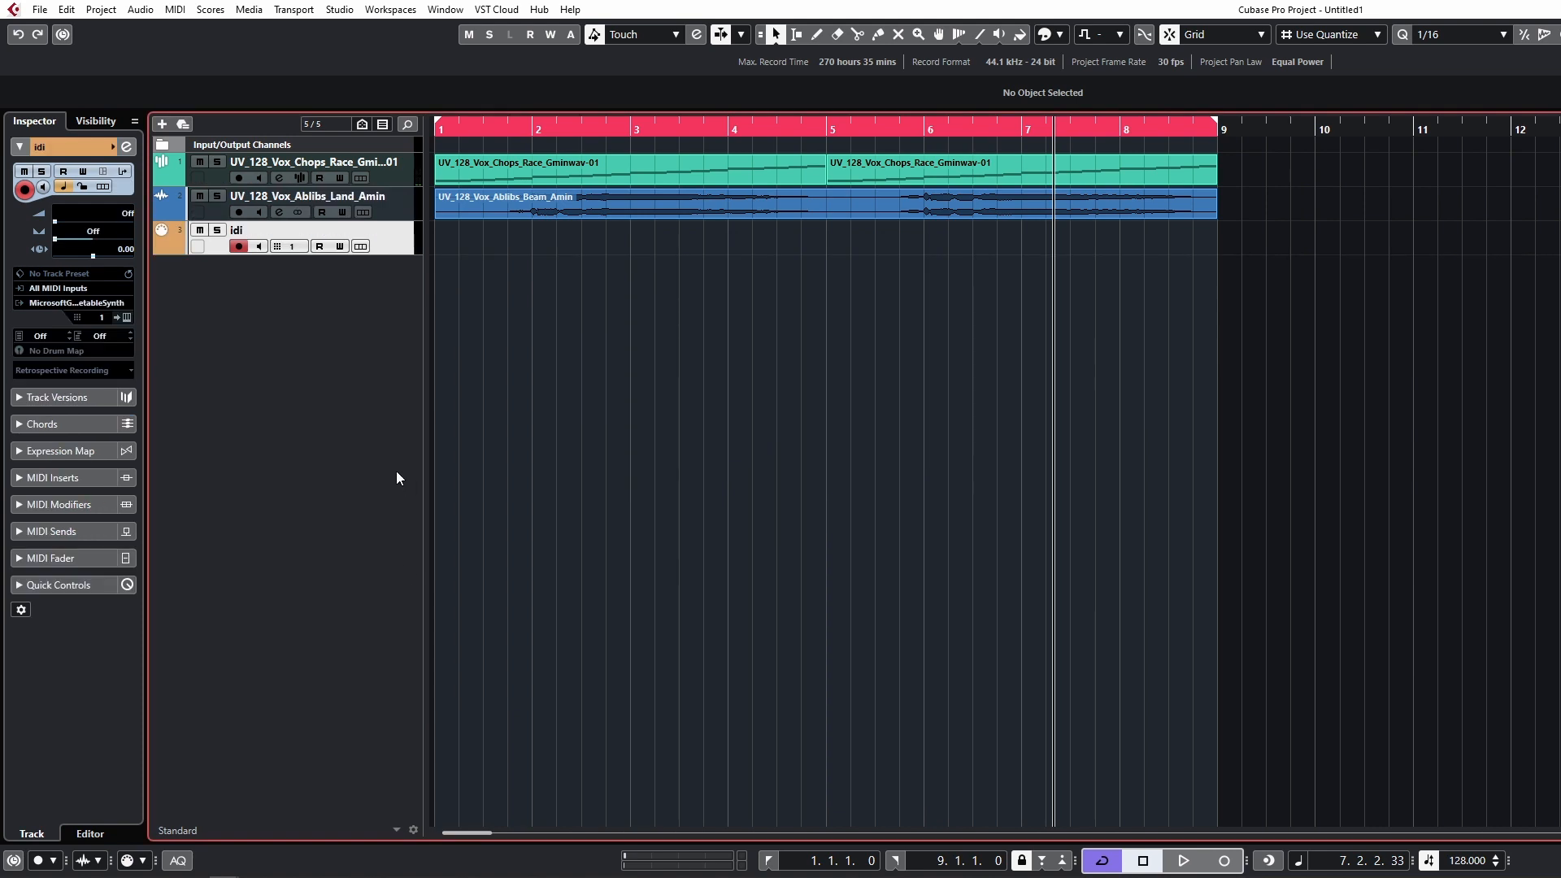
{"action": "left_click", "coordinate": [82, 302]}
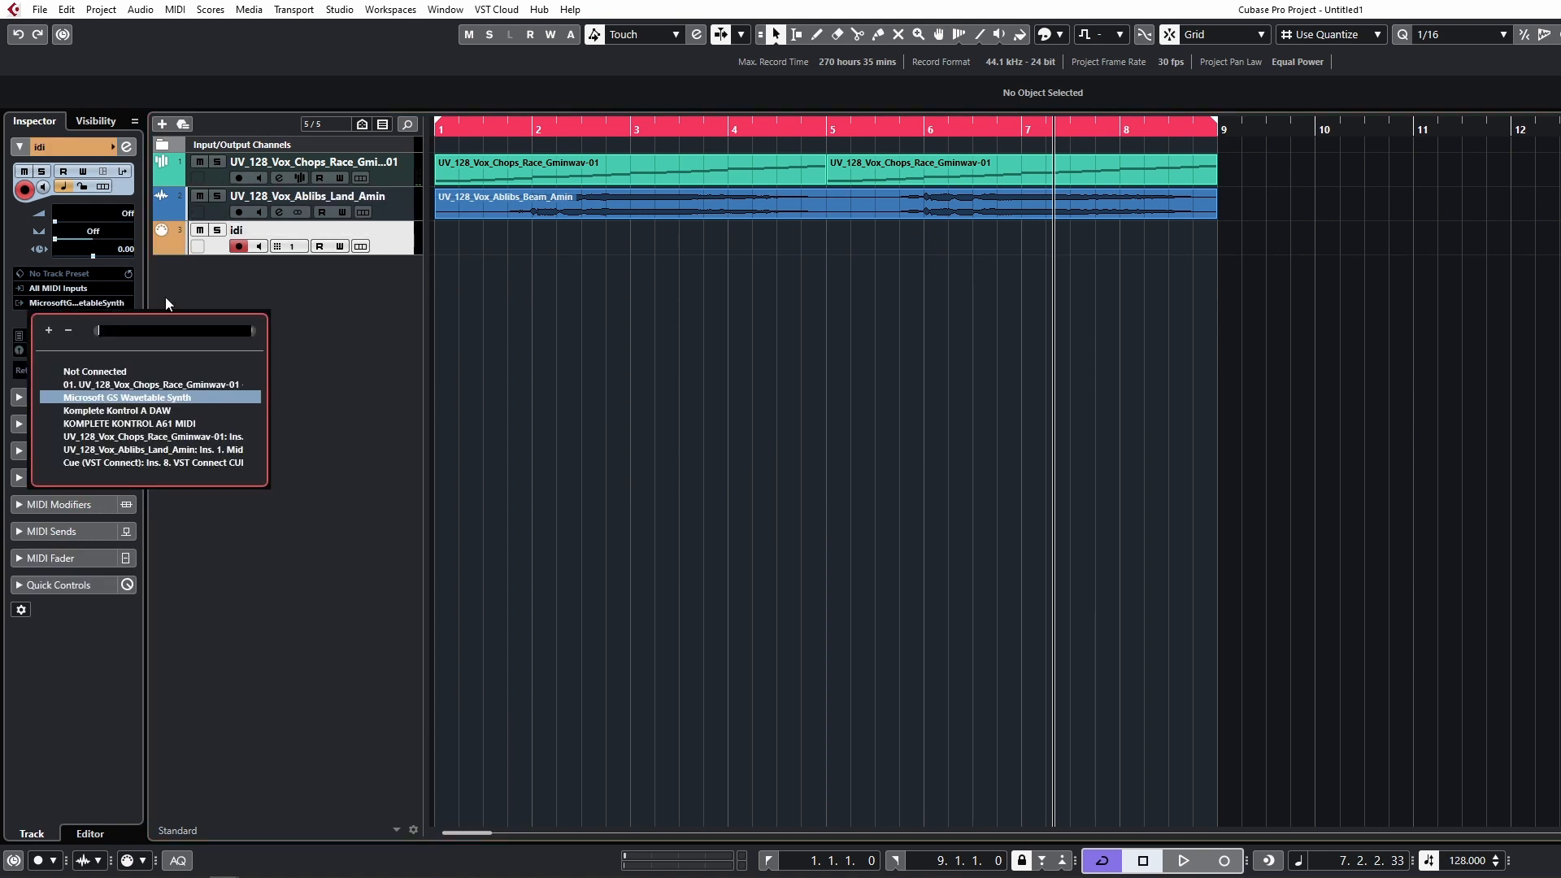
{"action": "left_click", "coordinate": [113, 452]}
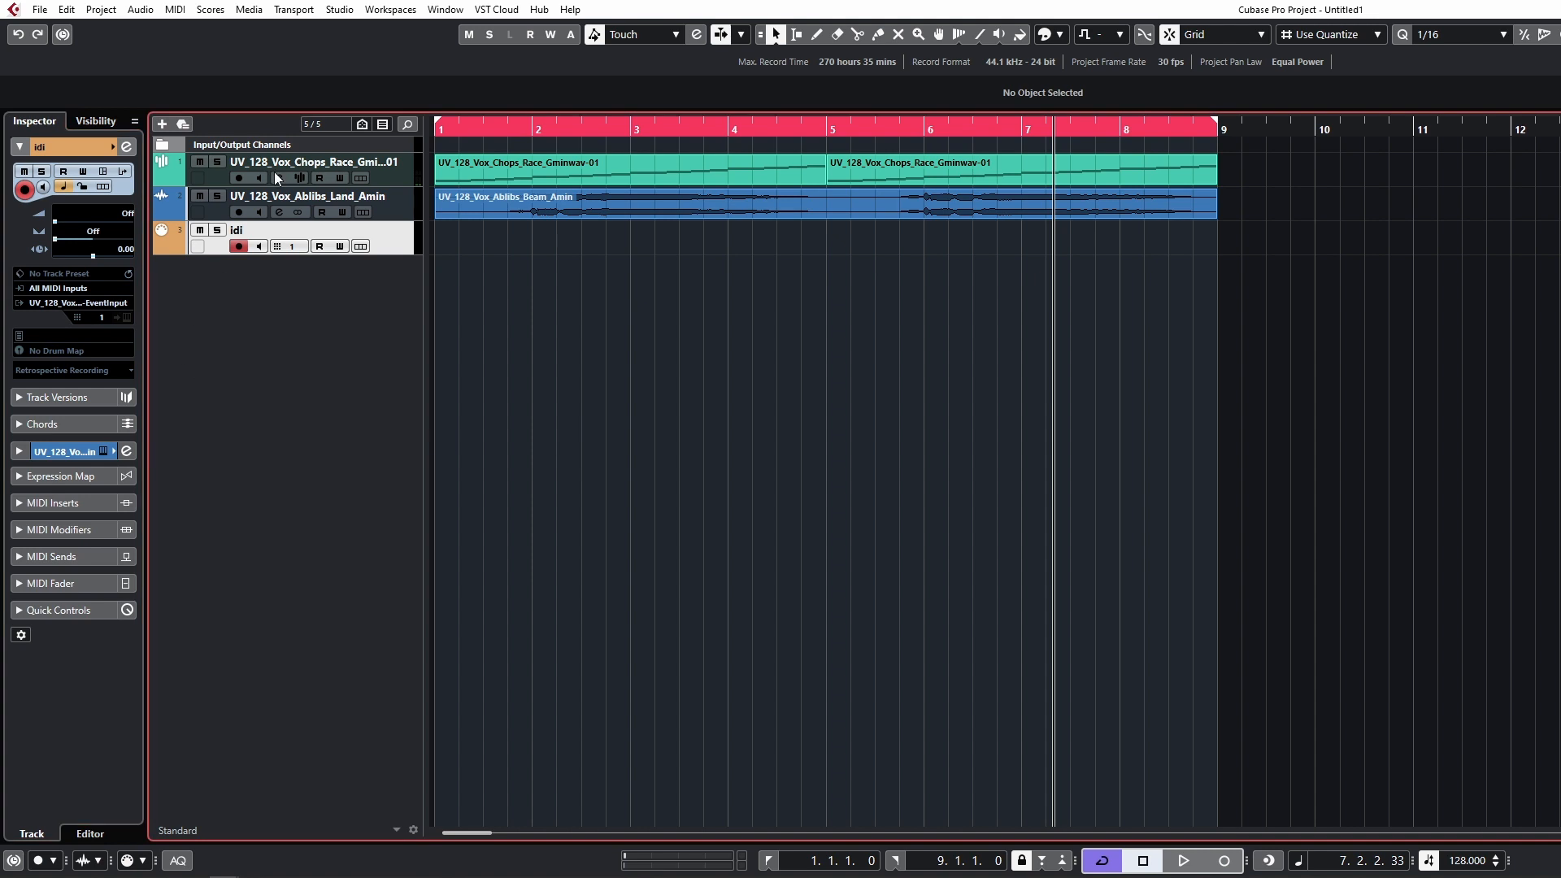
Step: Create a one-bar MIDI part at bar 1 of the idi track and enter the first short and longer C3 notes
{"action": "left_click_drag", "start_coordinate": [456, 243], "coordinate": [534, 245]}
{"action": "double_click", "coordinate": [488, 239]}
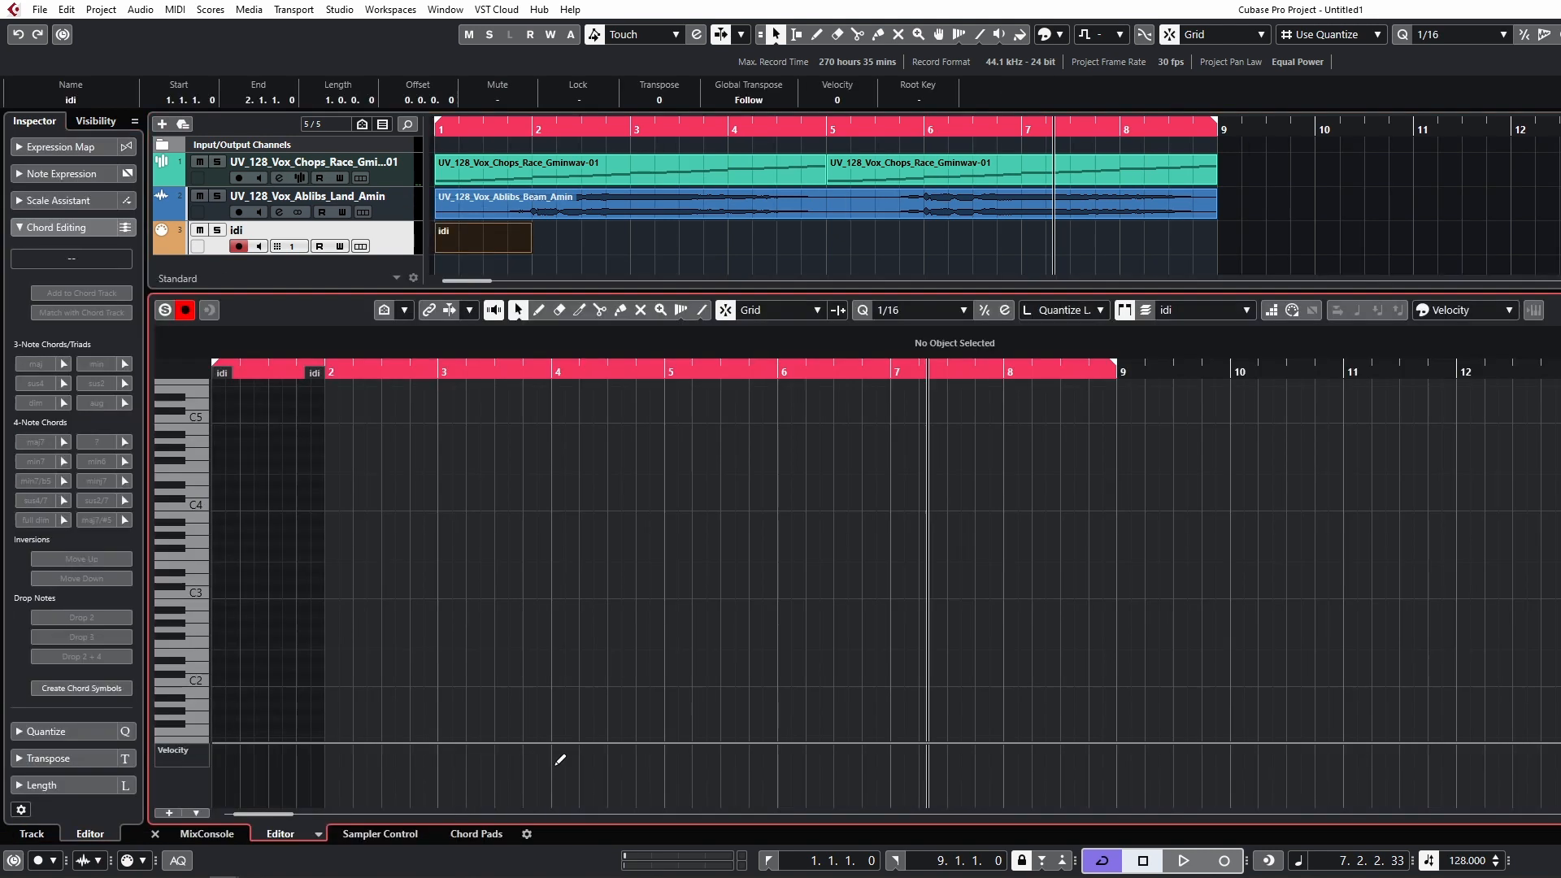
{"action": "key", "text": "h"}
{"action": "key", "text": "h"}
{"action": "key", "text": "h"}
{"action": "key", "text": "h"}
{"action": "key", "text": "h"}
{"action": "key", "text": "h"}
{"action": "key", "text": "h"}
{"action": "key", "text": "h"}
{"action": "key", "text": "h"}
{"action": "key", "text": "h"}
{"action": "key", "text": "h"}
{"action": "key", "text": "h"}
{"action": "key", "text": "h"}
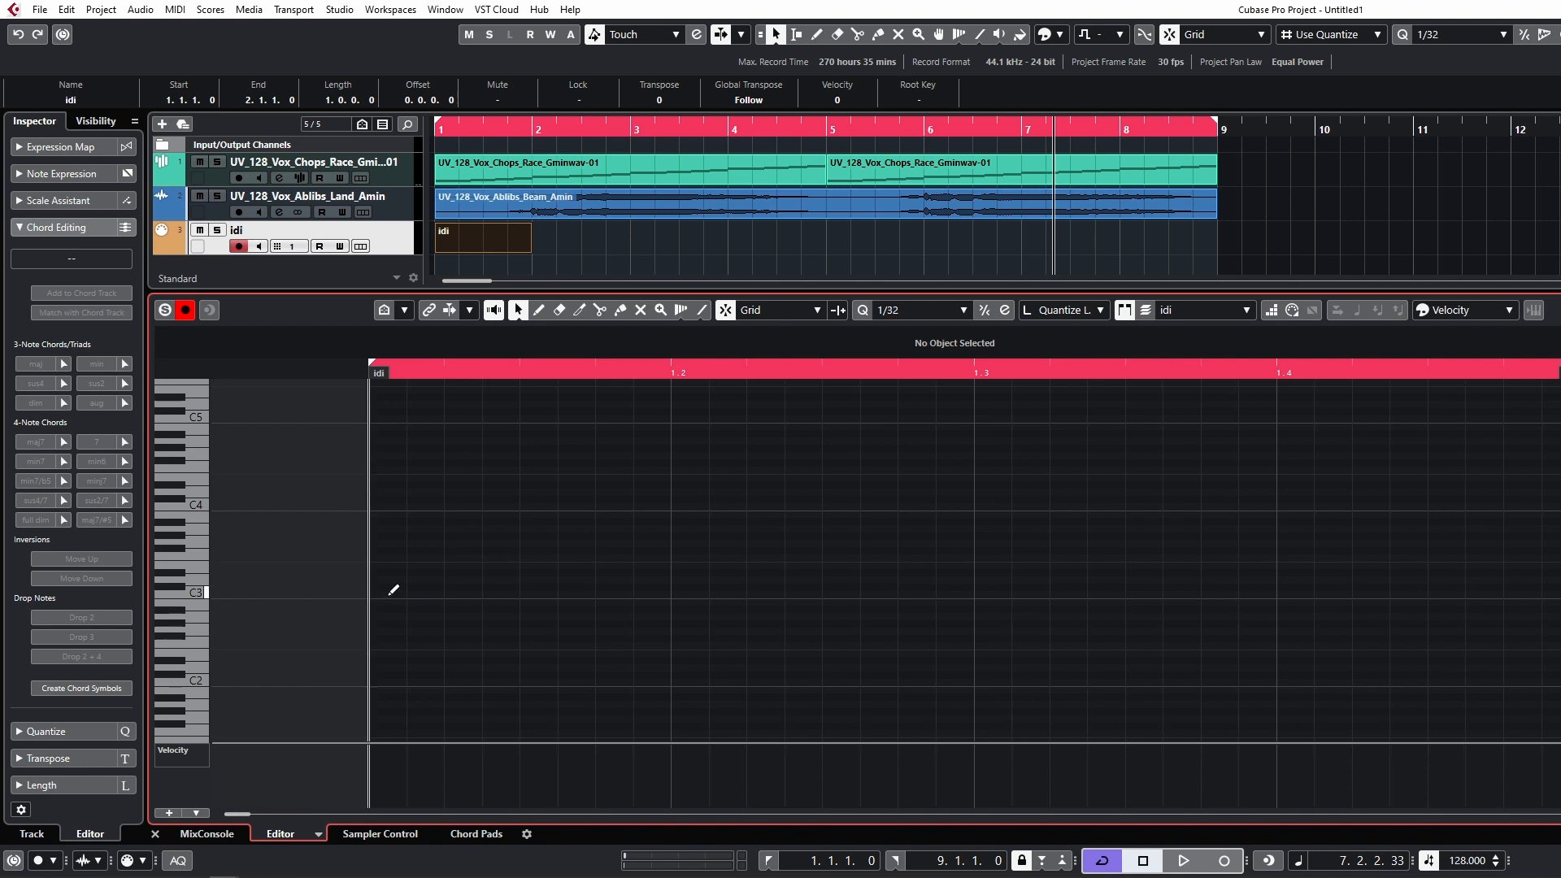
{"action": "left_click", "coordinate": [390, 593]}
{"action": "left_click", "coordinate": [470, 596], "text": "alt"}
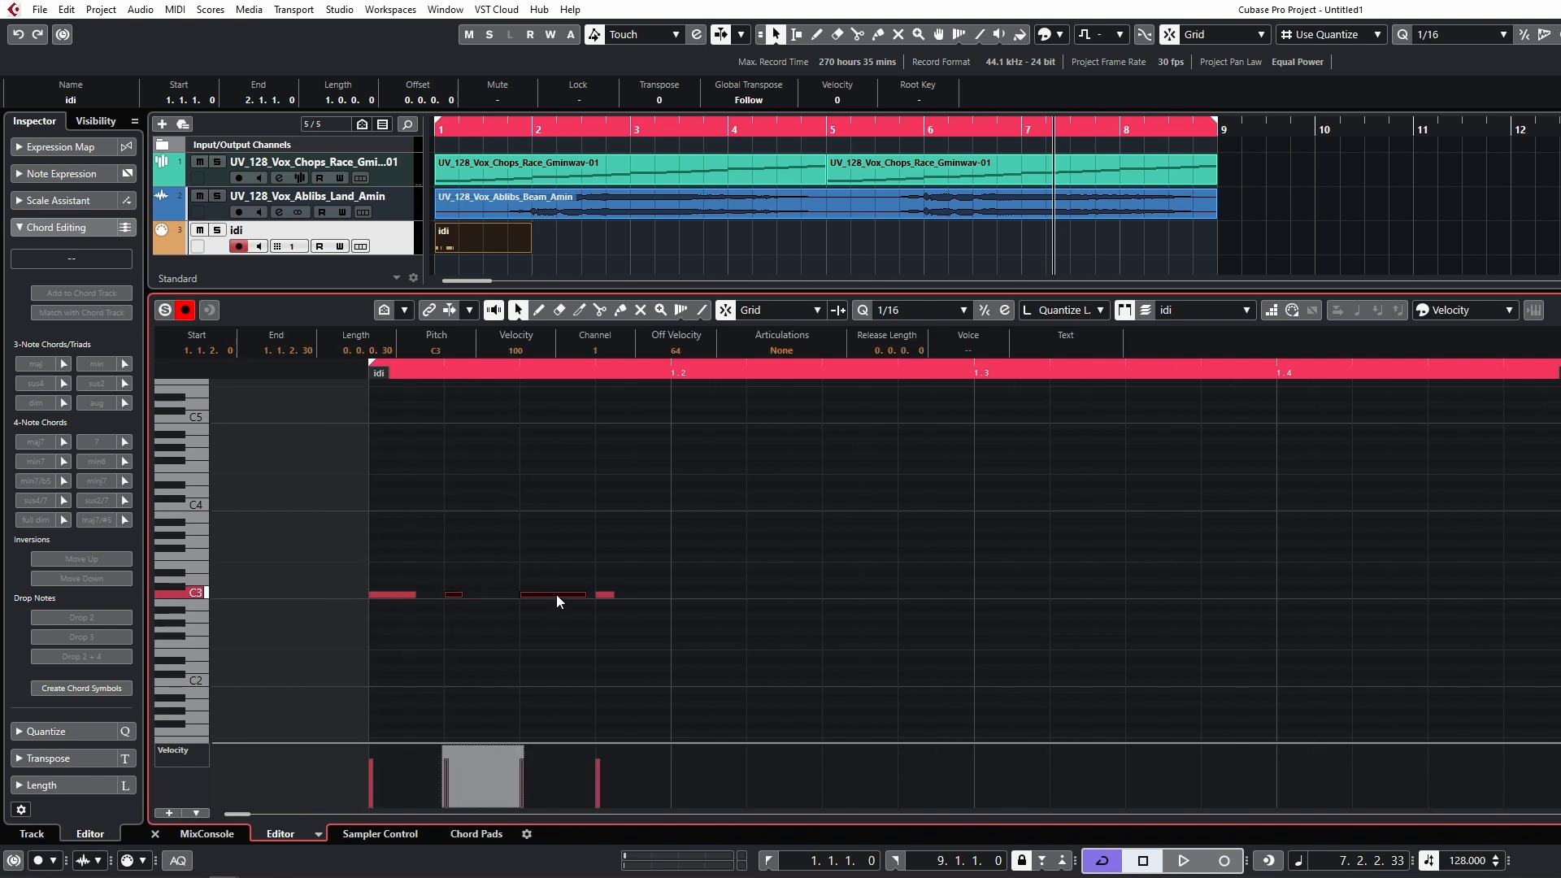
Step: Copy the short and longer C3 notes along the sixteenth grid until the gating rhythm fills a two-bar part
{"action": "mouse_move", "coordinate": [574, 598]}
{"action": "left_mouse_down"}
{"action": "mouse_move", "coordinate": [764, 600]}
{"action": "mouse_move", "coordinate": [773, 615]}
{"action": "left_mouse_up"}
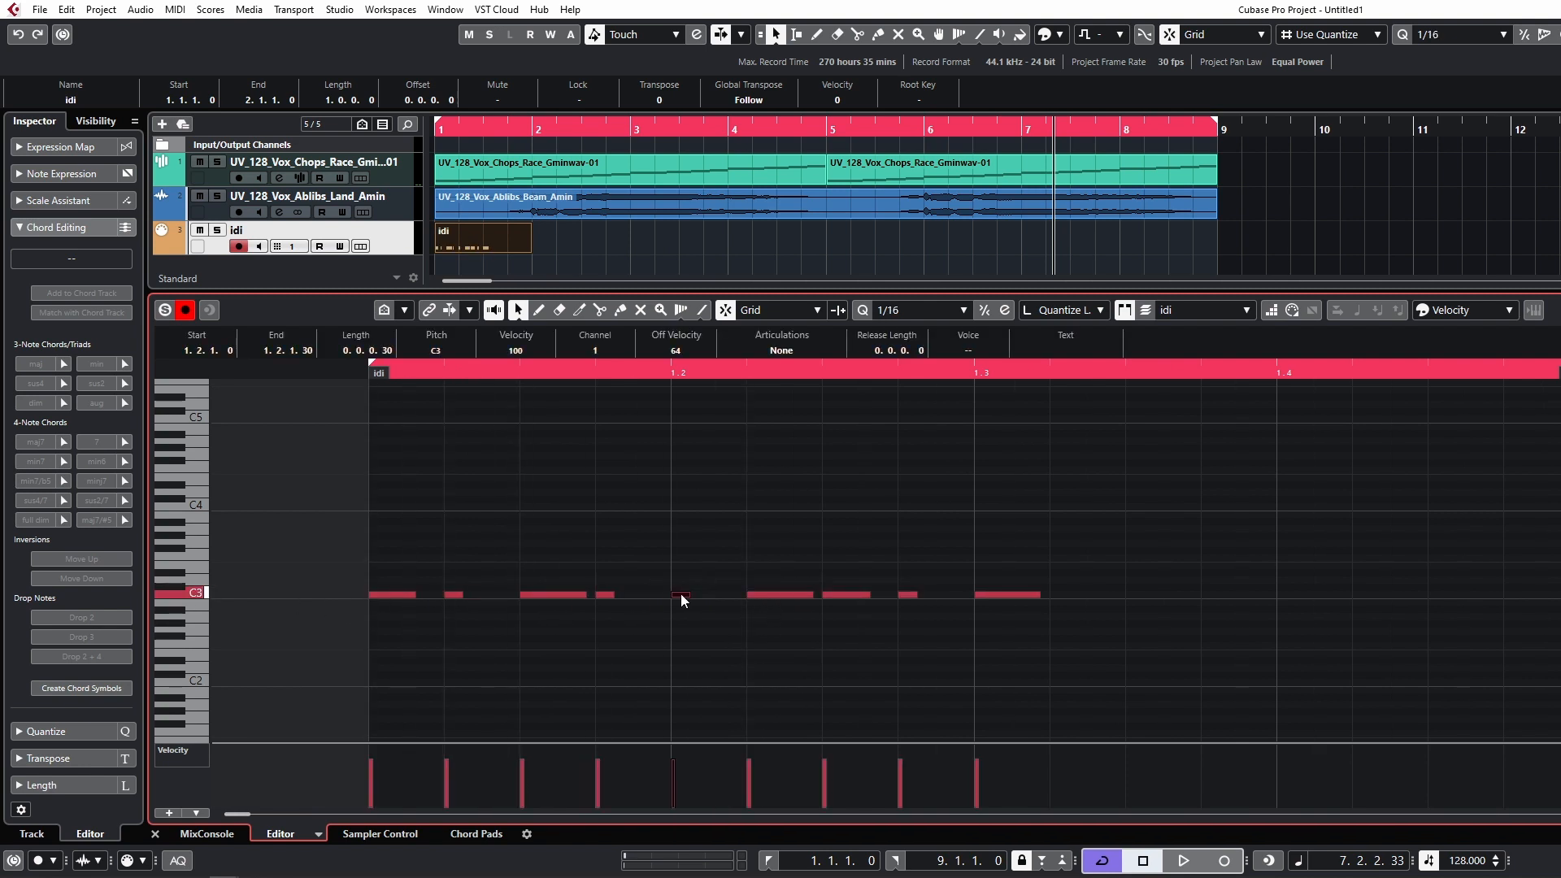
{"action": "left_click_drag", "start_coordinate": [683, 599], "coordinate": [1089, 608]}
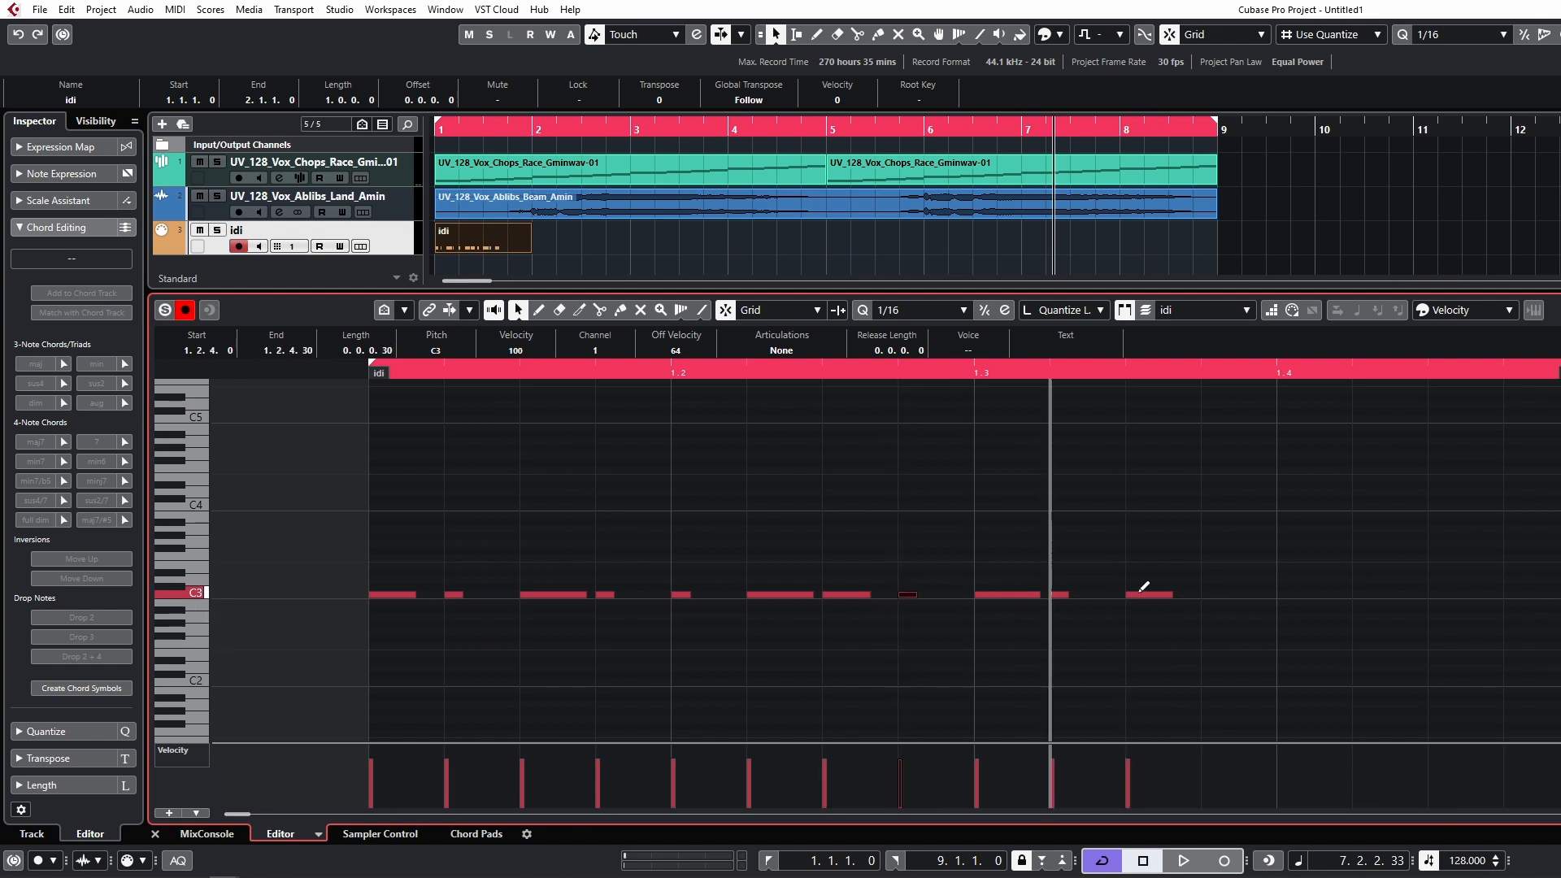
{"action": "left_click_drag", "start_coordinate": [910, 600], "coordinate": [1223, 608]}
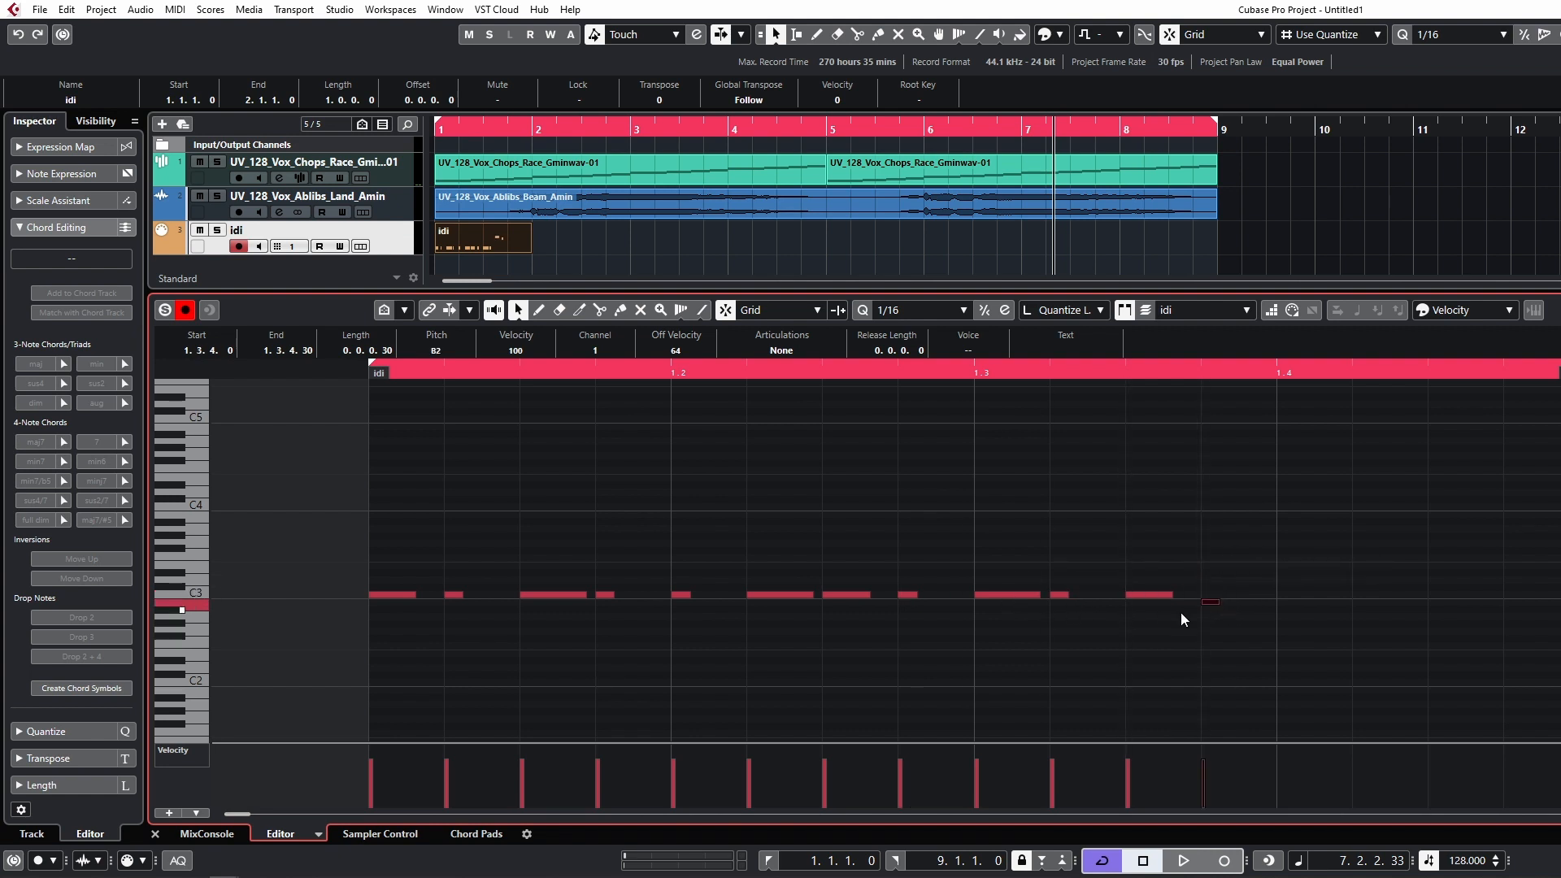
{"action": "left_click_drag", "start_coordinate": [1019, 603], "coordinate": [1309, 595]}
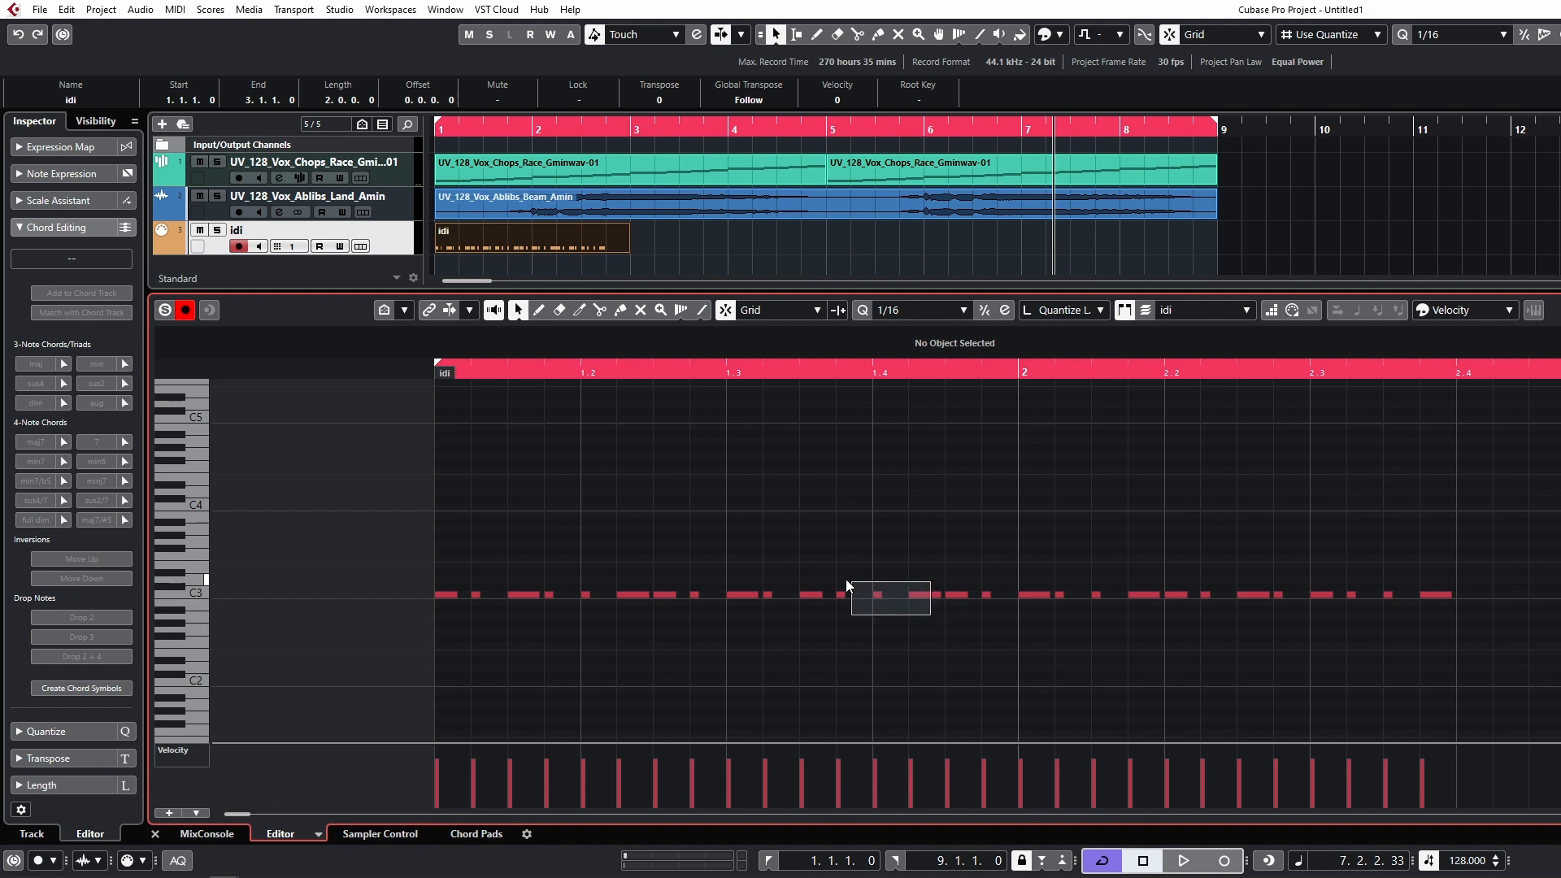
{"action": "left_click_drag", "start_coordinate": [846, 585], "coordinate": [799, 591]}
{"action": "left_click_drag", "start_coordinate": [998, 543], "coordinate": [1481, 595]}
{"action": "key", "text": "Return"}
{"action": "left_click", "coordinate": [1248, 564]}
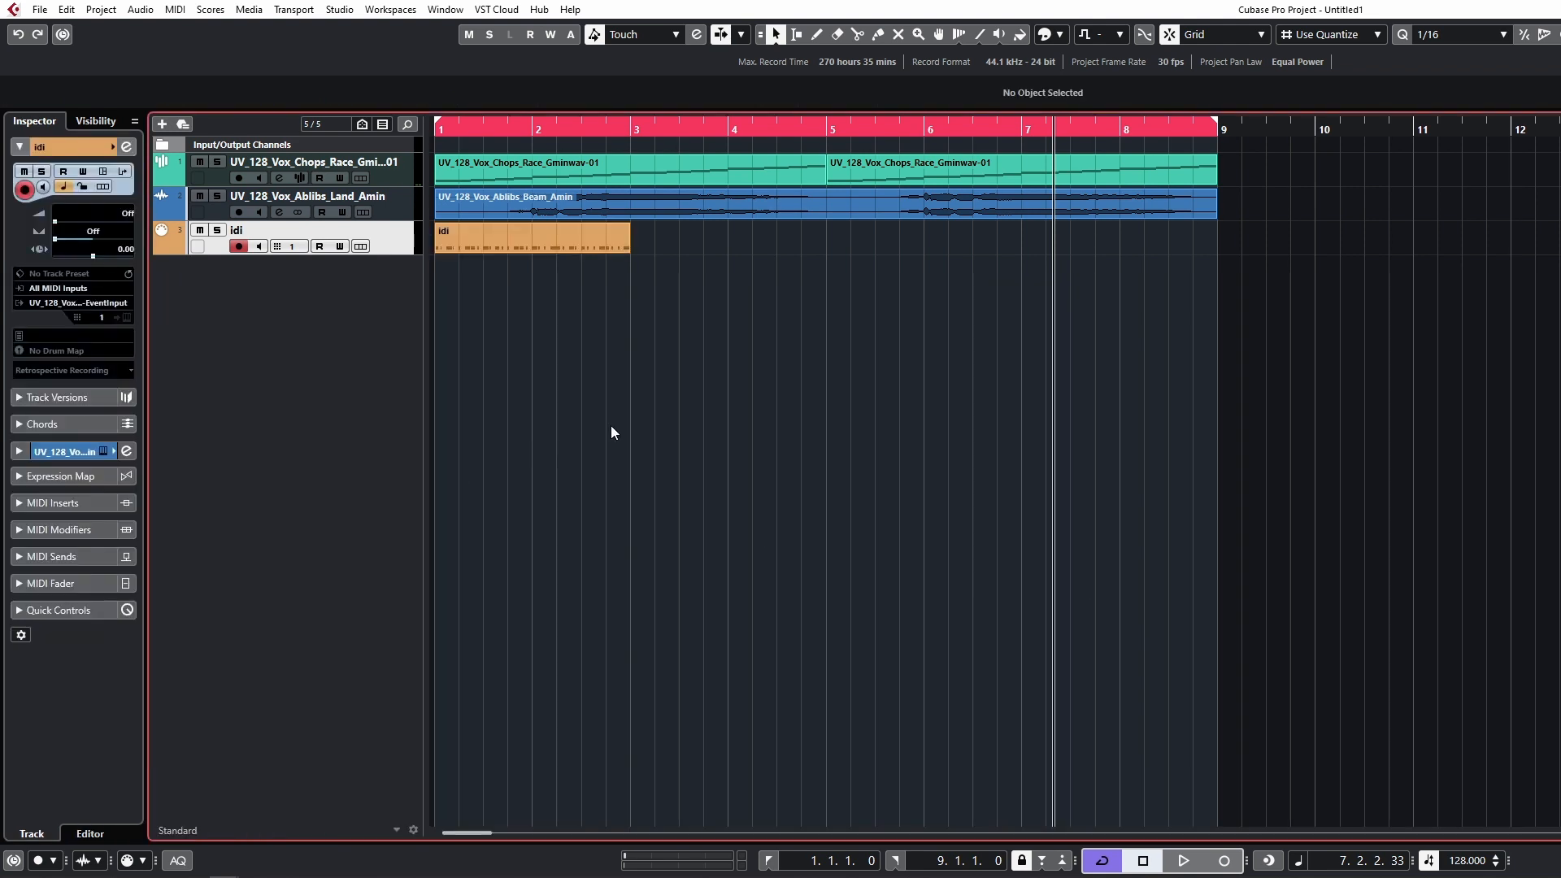
Step: Duplicate the two-bar idi part three times so it fills the loop up to bar 9
{"action": "left_click", "coordinate": [512, 240]}
{"action": "key", "text": "ctrl+d"}
{"action": "key", "text": "ctrl+d"}
{"action": "key", "text": "ctrl+d"}
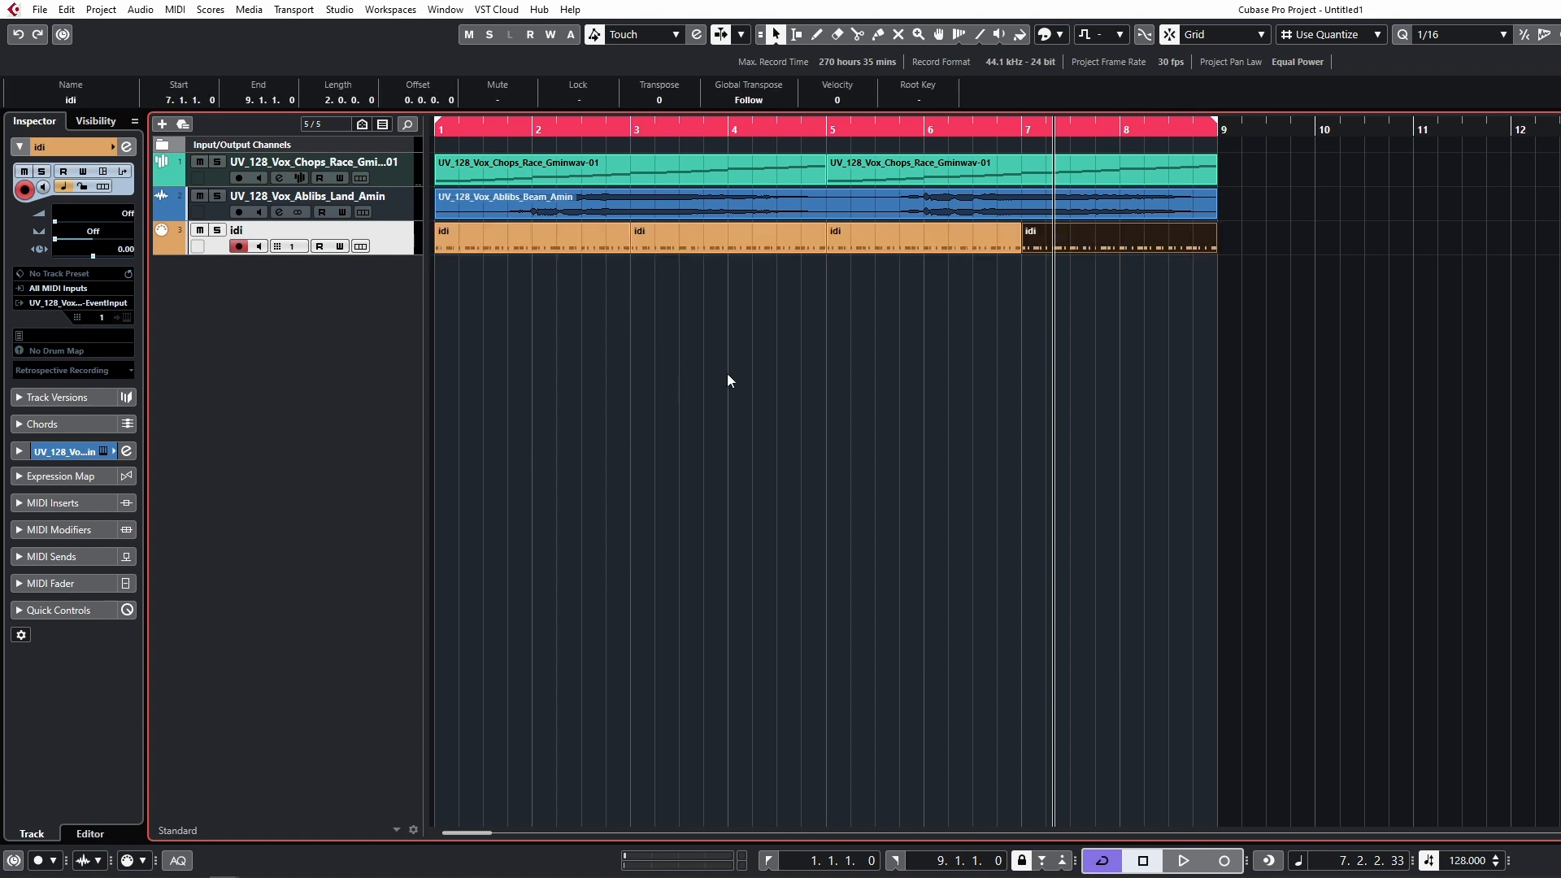
{"action": "left_click", "coordinate": [953, 310]}
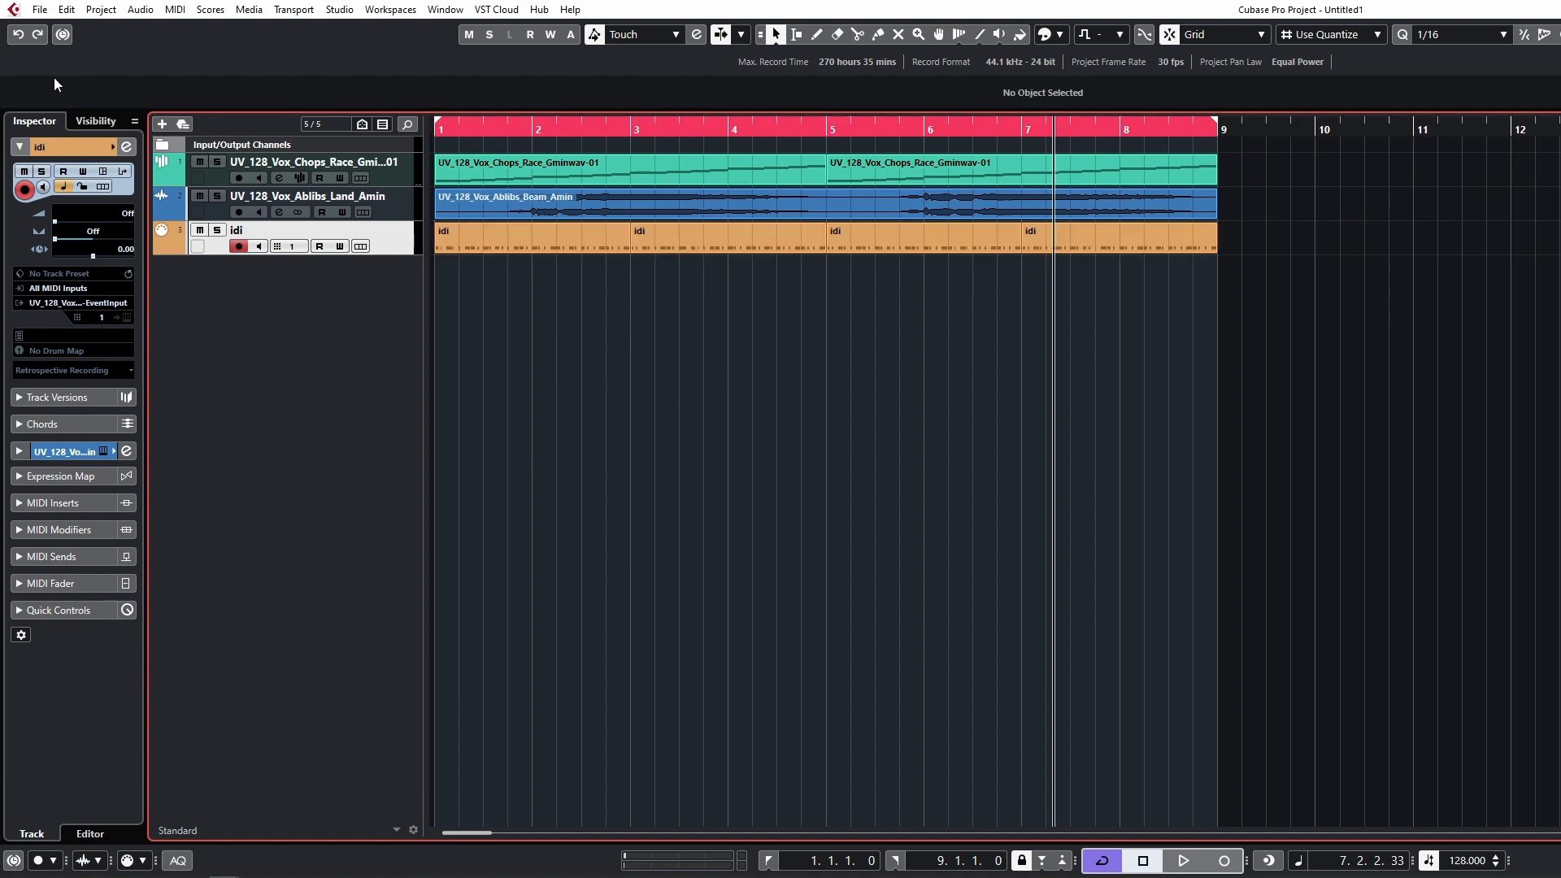
Step: Play the chops with the gated adlib and open the MidiGate settings on the adlib track
{"action": "key", "text": "space"}
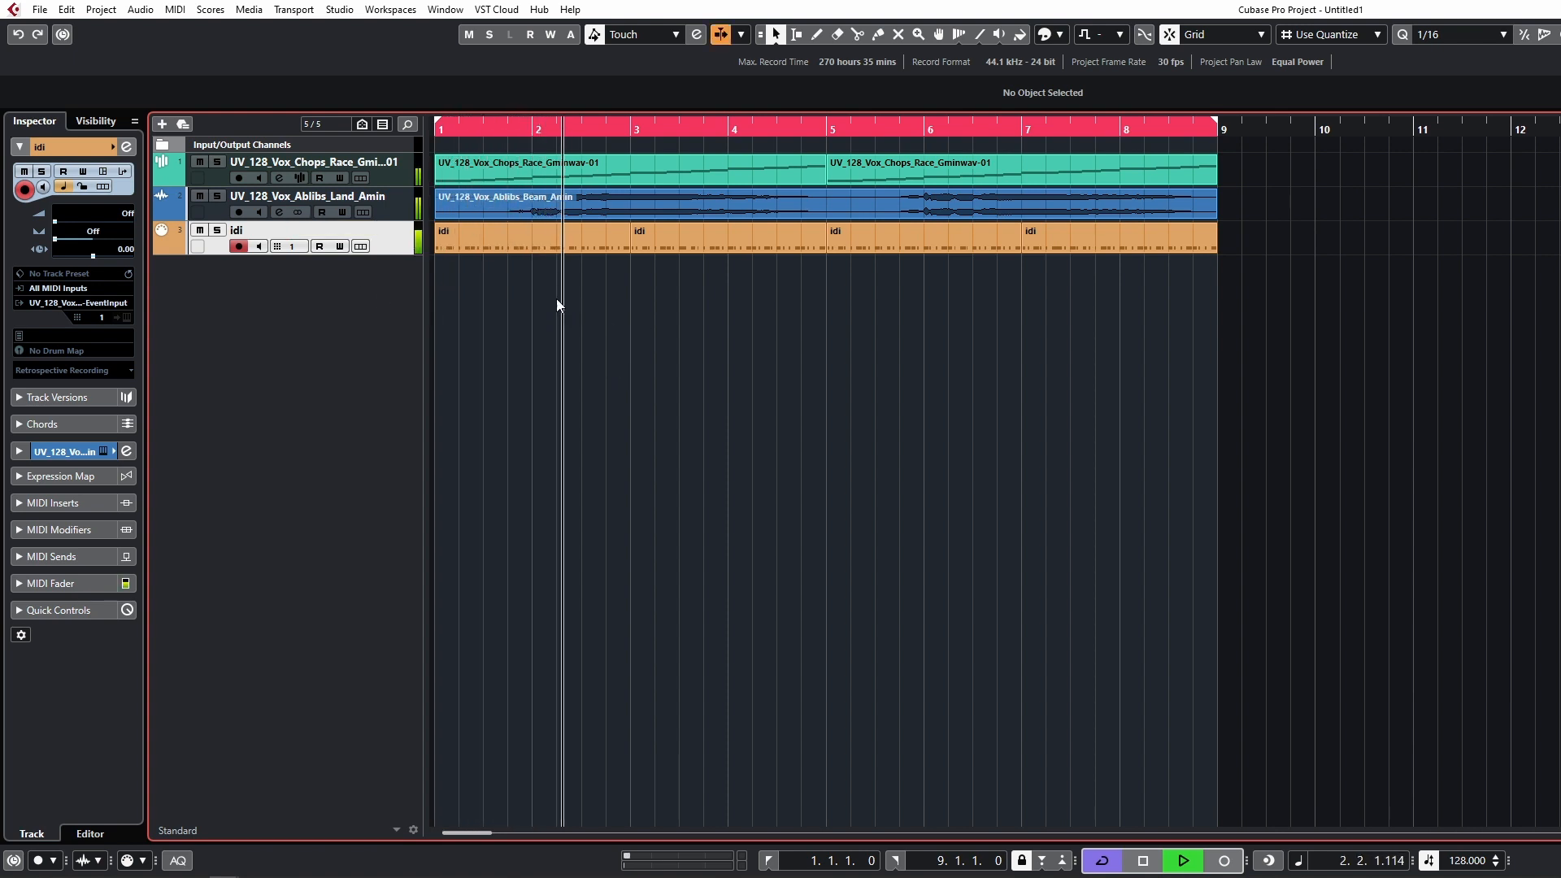
{"action": "left_click", "coordinate": [279, 212]}
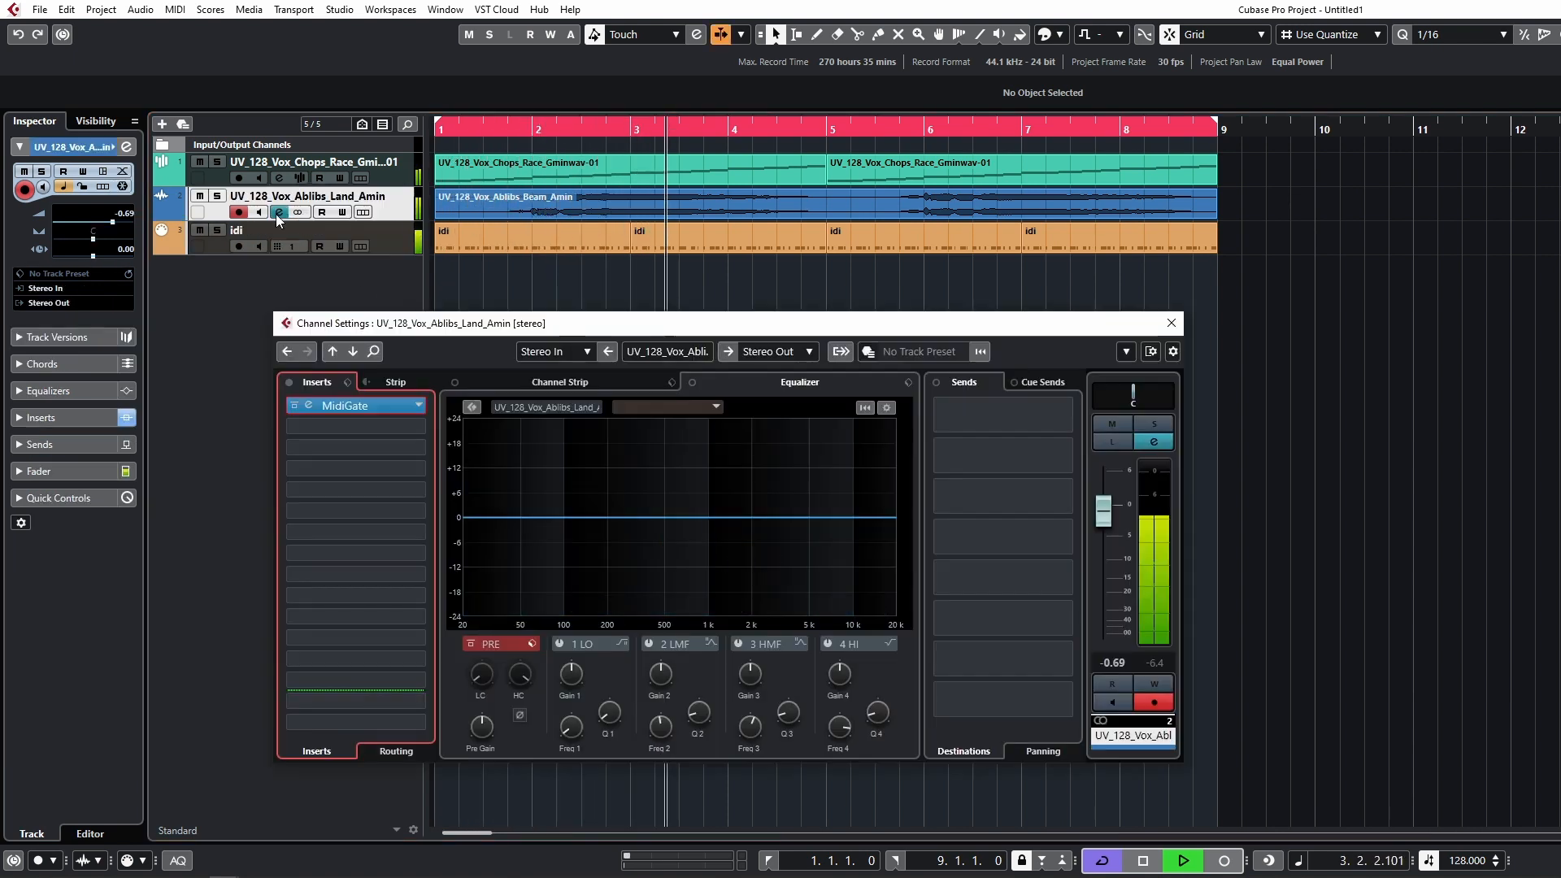
{"action": "left_click_drag", "start_coordinate": [670, 334], "coordinate": [999, 266]}
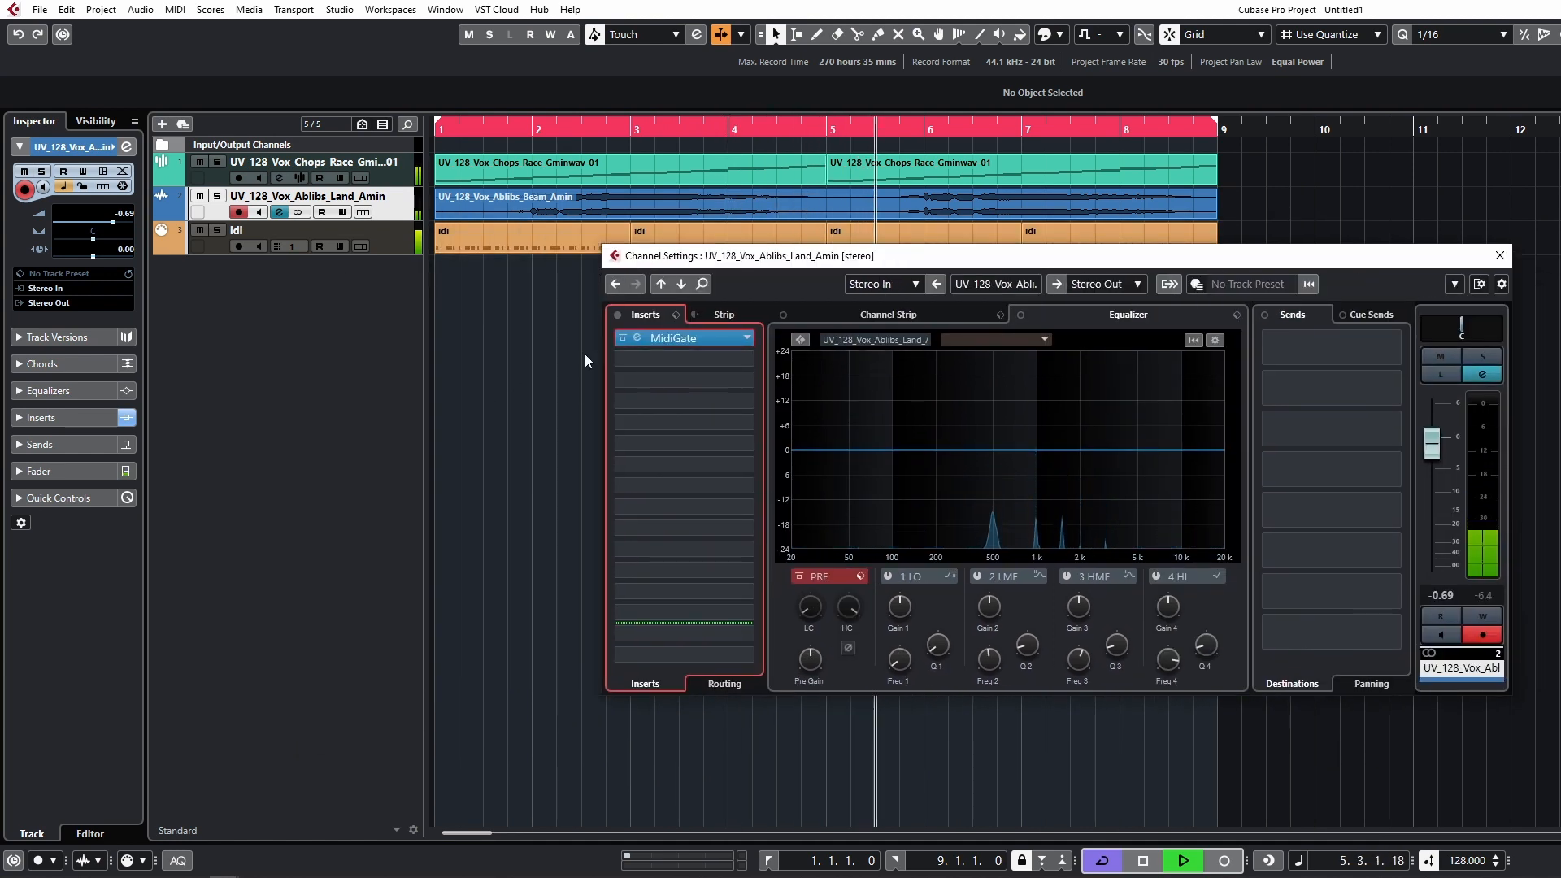
{"action": "left_click", "coordinate": [637, 338]}
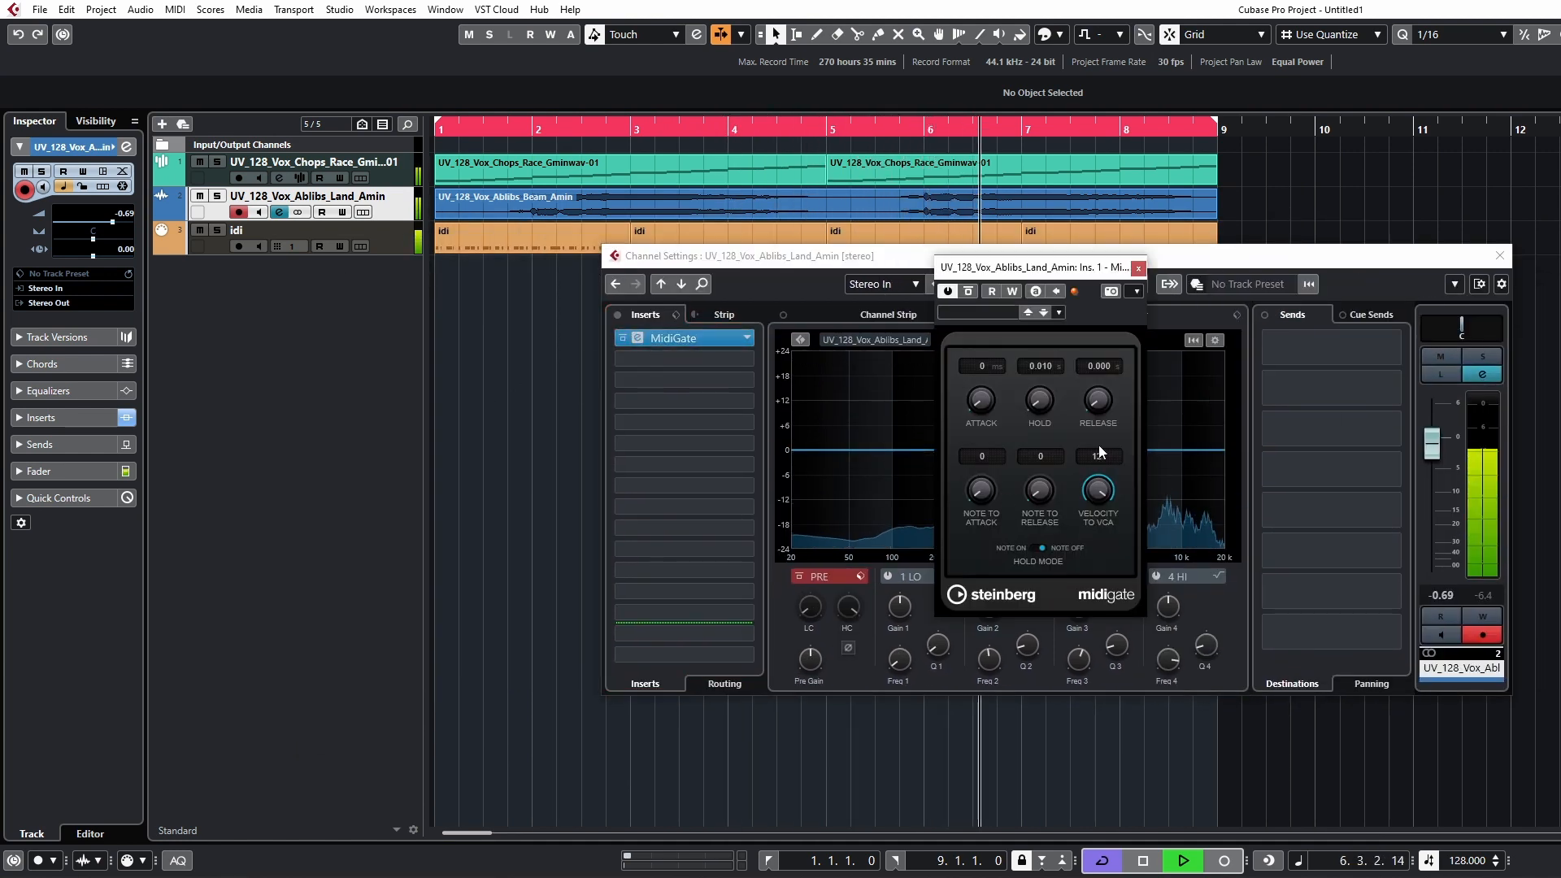
Step: Write a brief MidiGate release automation move up to 0.075 s, return the release to zero with writing off, and stop playback
{"action": "left_click_drag", "start_coordinate": [1102, 398], "coordinate": [1102, 394]}
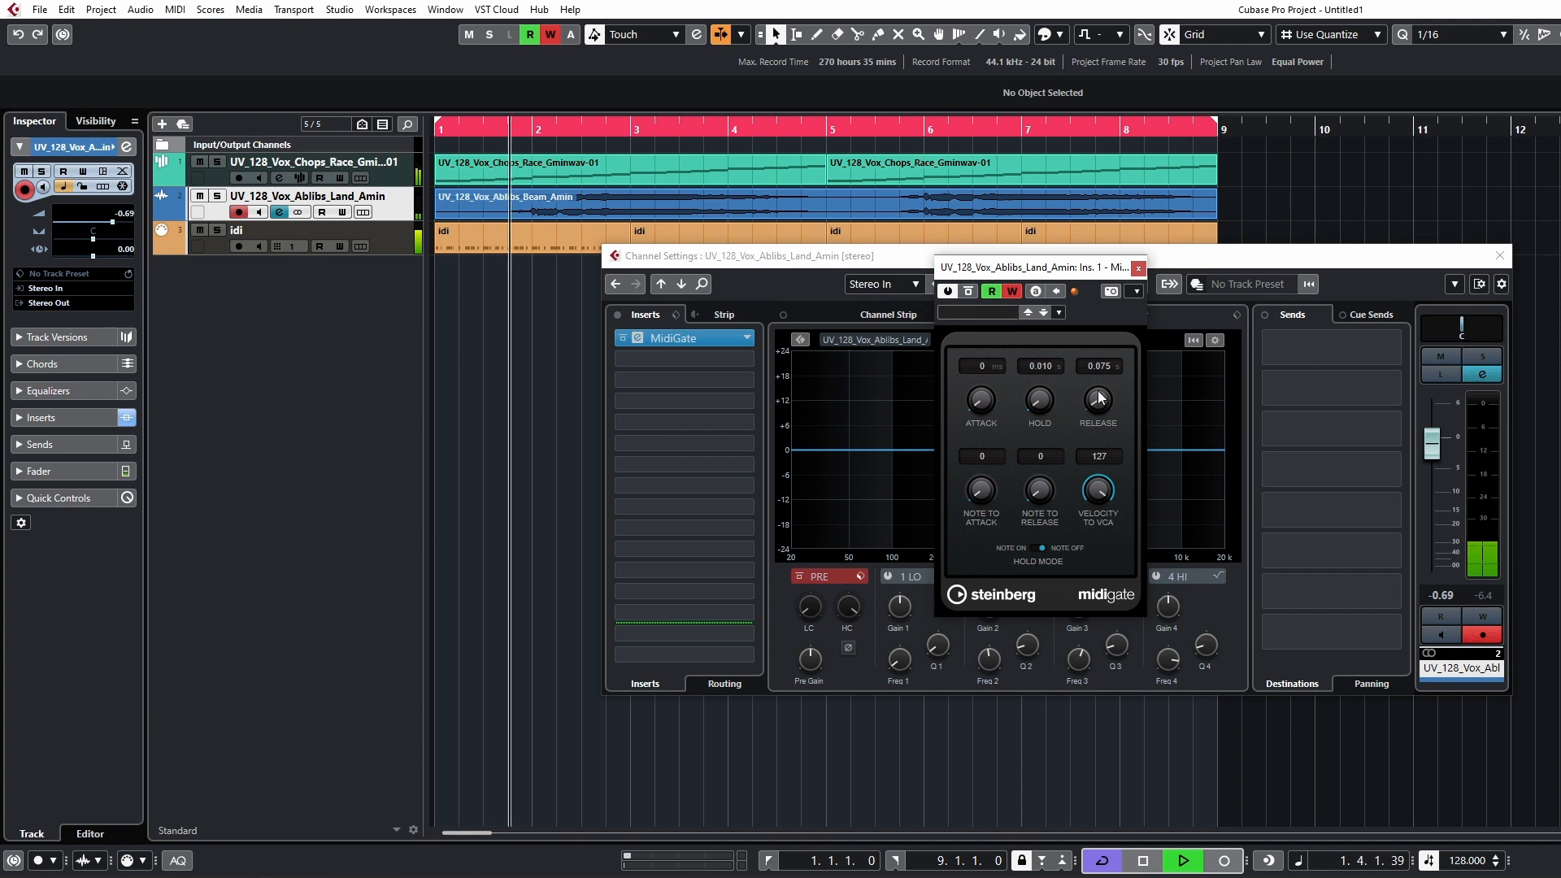
{"action": "left_click", "coordinate": [1012, 291]}
{"action": "left_click_drag", "start_coordinate": [1097, 399], "coordinate": [1097, 422]}
{"action": "key", "text": "space"}
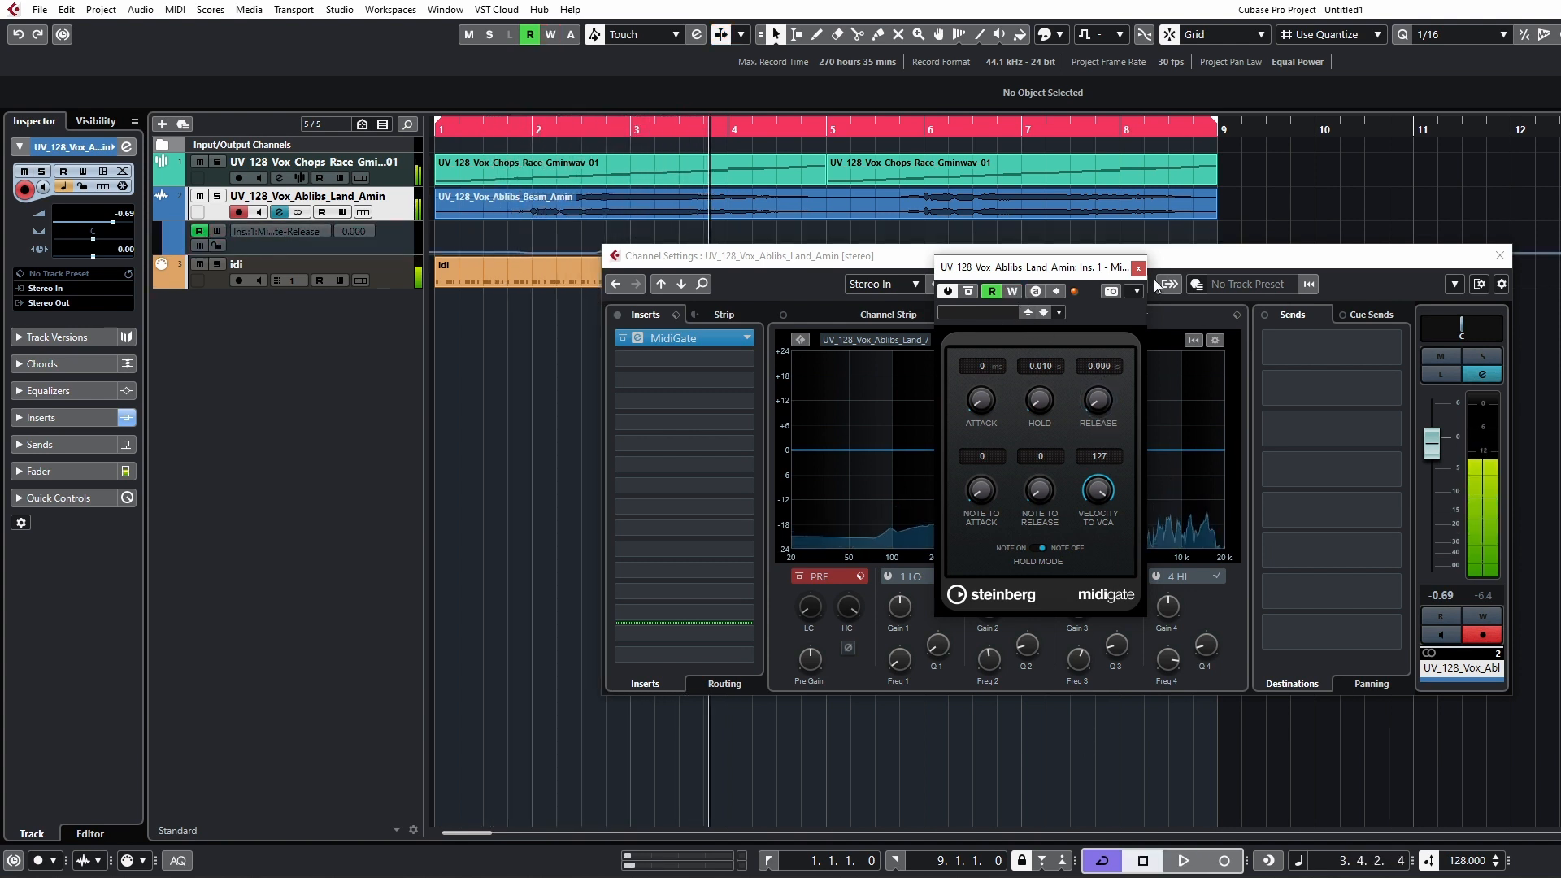
Step: Close the channel settings and delete the recorded release automation points from the adlib's automation lane
{"action": "left_click", "coordinate": [1489, 259]}
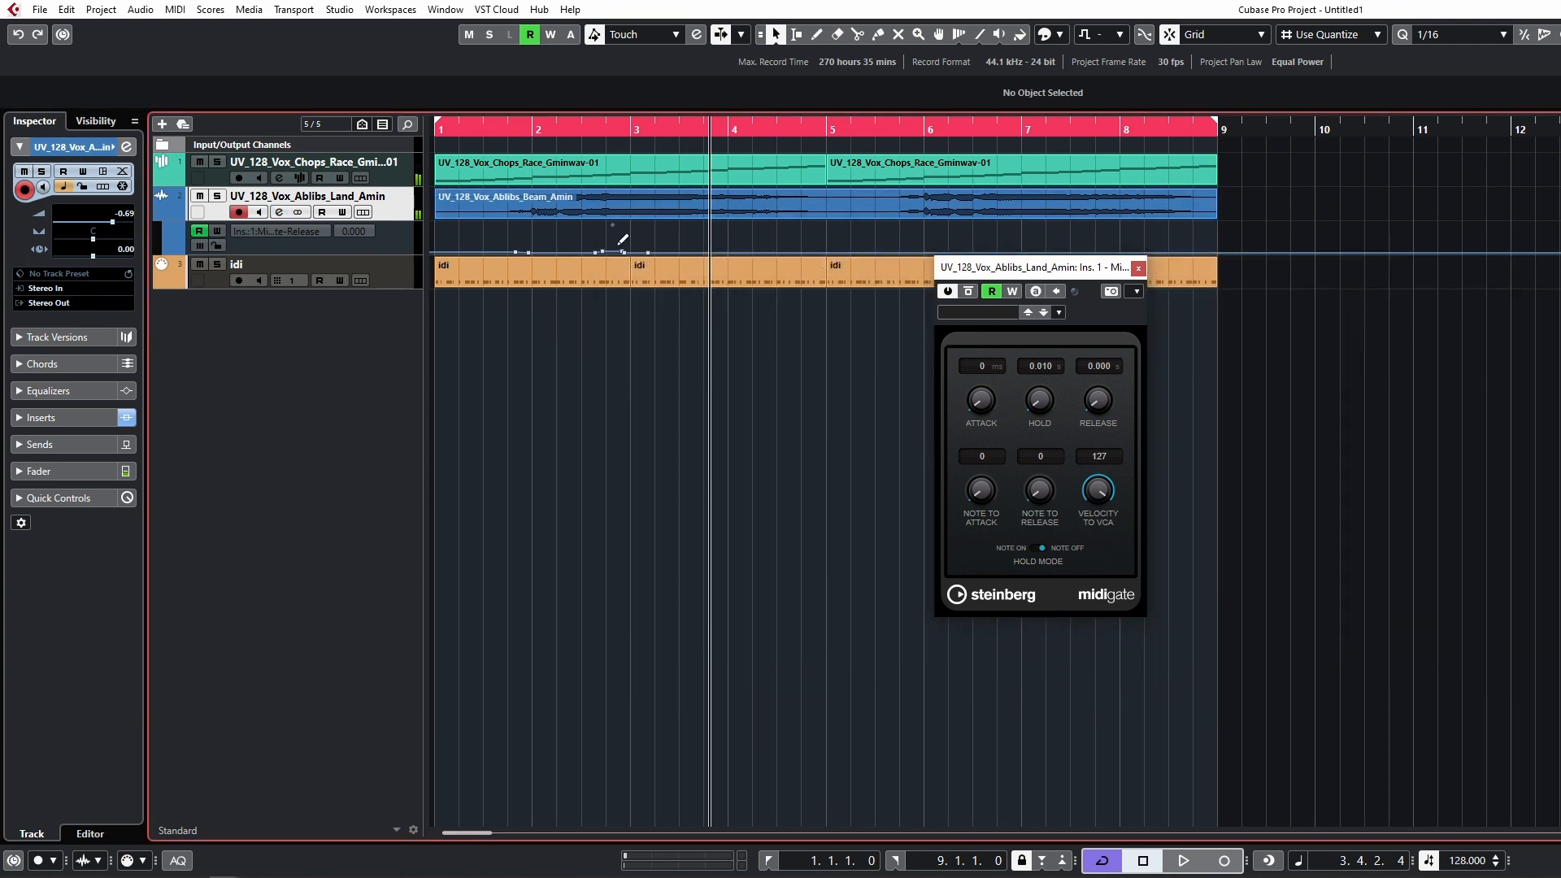
{"action": "left_click_drag", "start_coordinate": [487, 251], "coordinate": [480, 255]}
{"action": "key", "text": "Delete"}
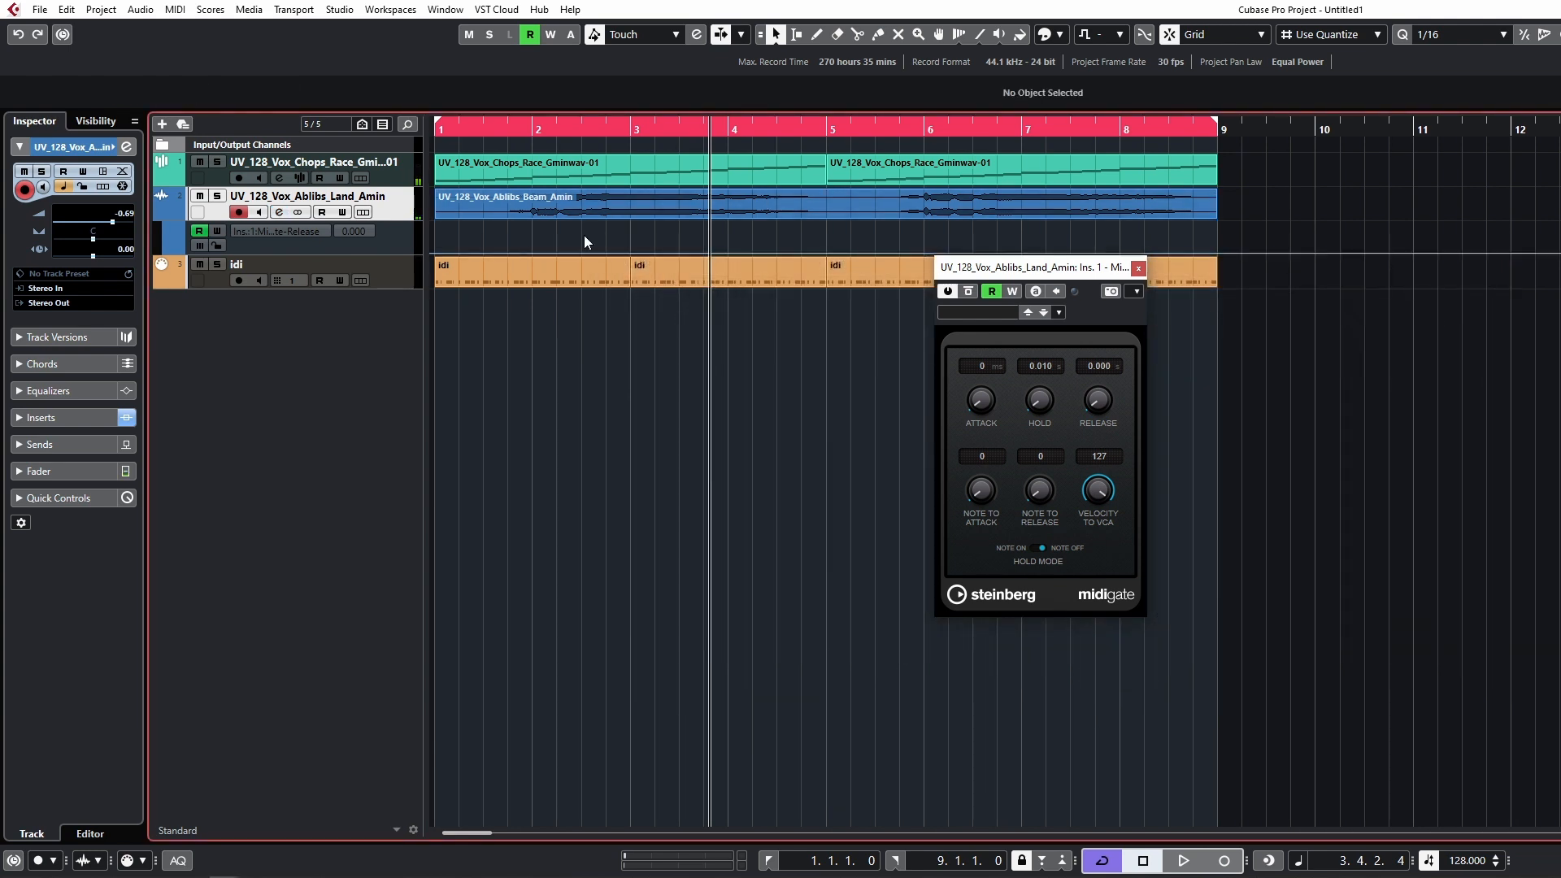
Step: Add a zero-value release automation point at bar 2 and make the automation lane taller
{"action": "left_click_drag", "start_coordinate": [589, 253], "coordinate": [589, 251]}
{"action": "left_click_drag", "start_coordinate": [588, 251], "coordinate": [589, 254]}
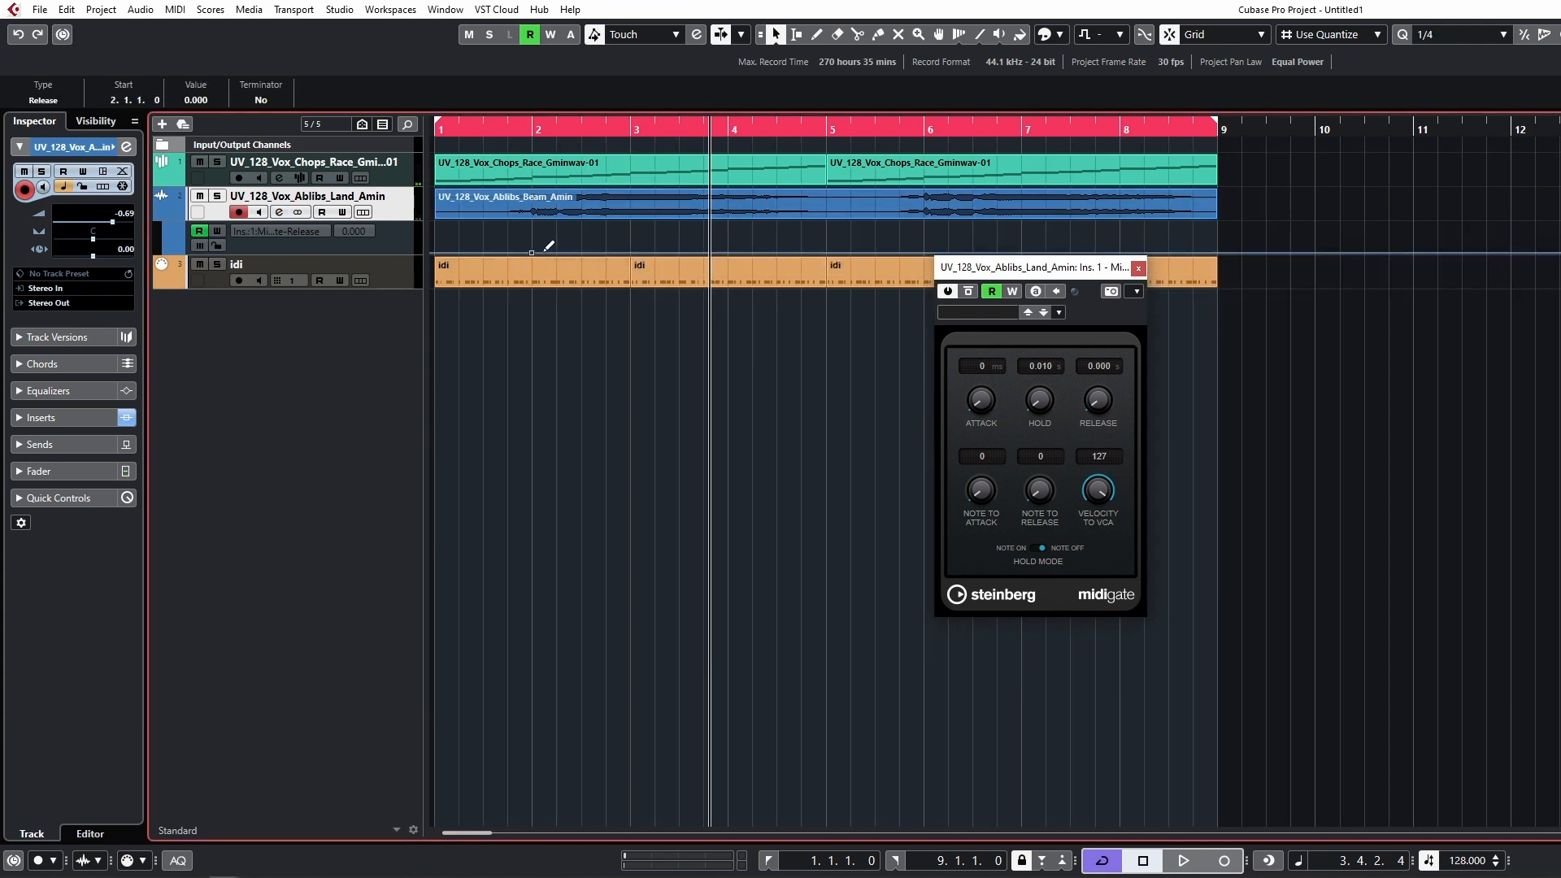
{"action": "left_click_drag", "start_coordinate": [325, 252], "coordinate": [341, 319]}
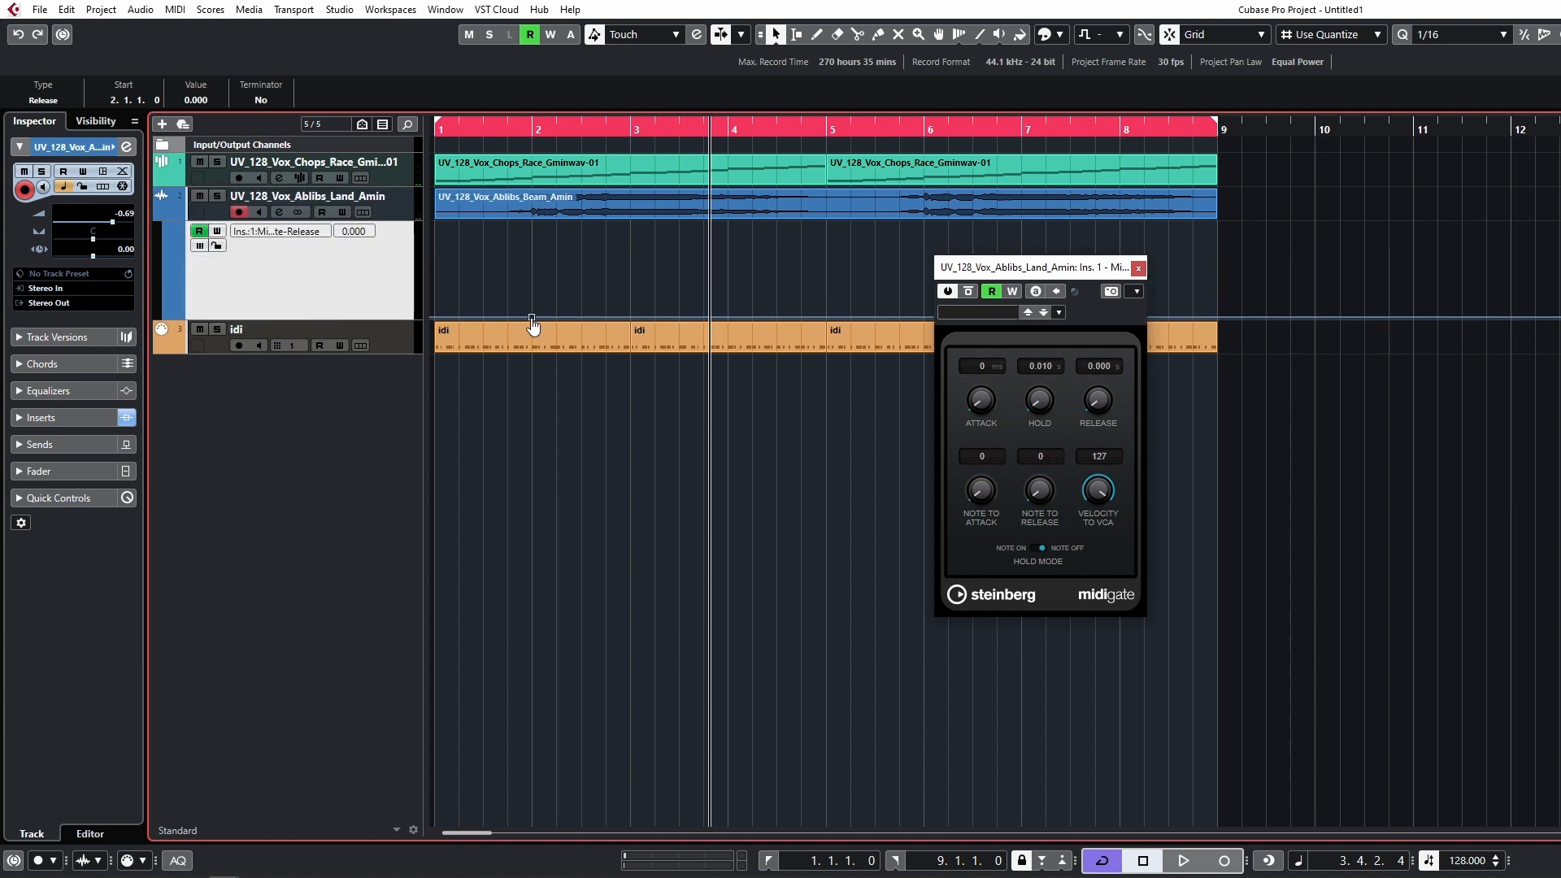
Step: During playback, draw a small release automation rise from mid bar 2, peaking mid bar 3 and returning to zero early in bar 4
{"action": "left_click", "coordinate": [511, 130]}
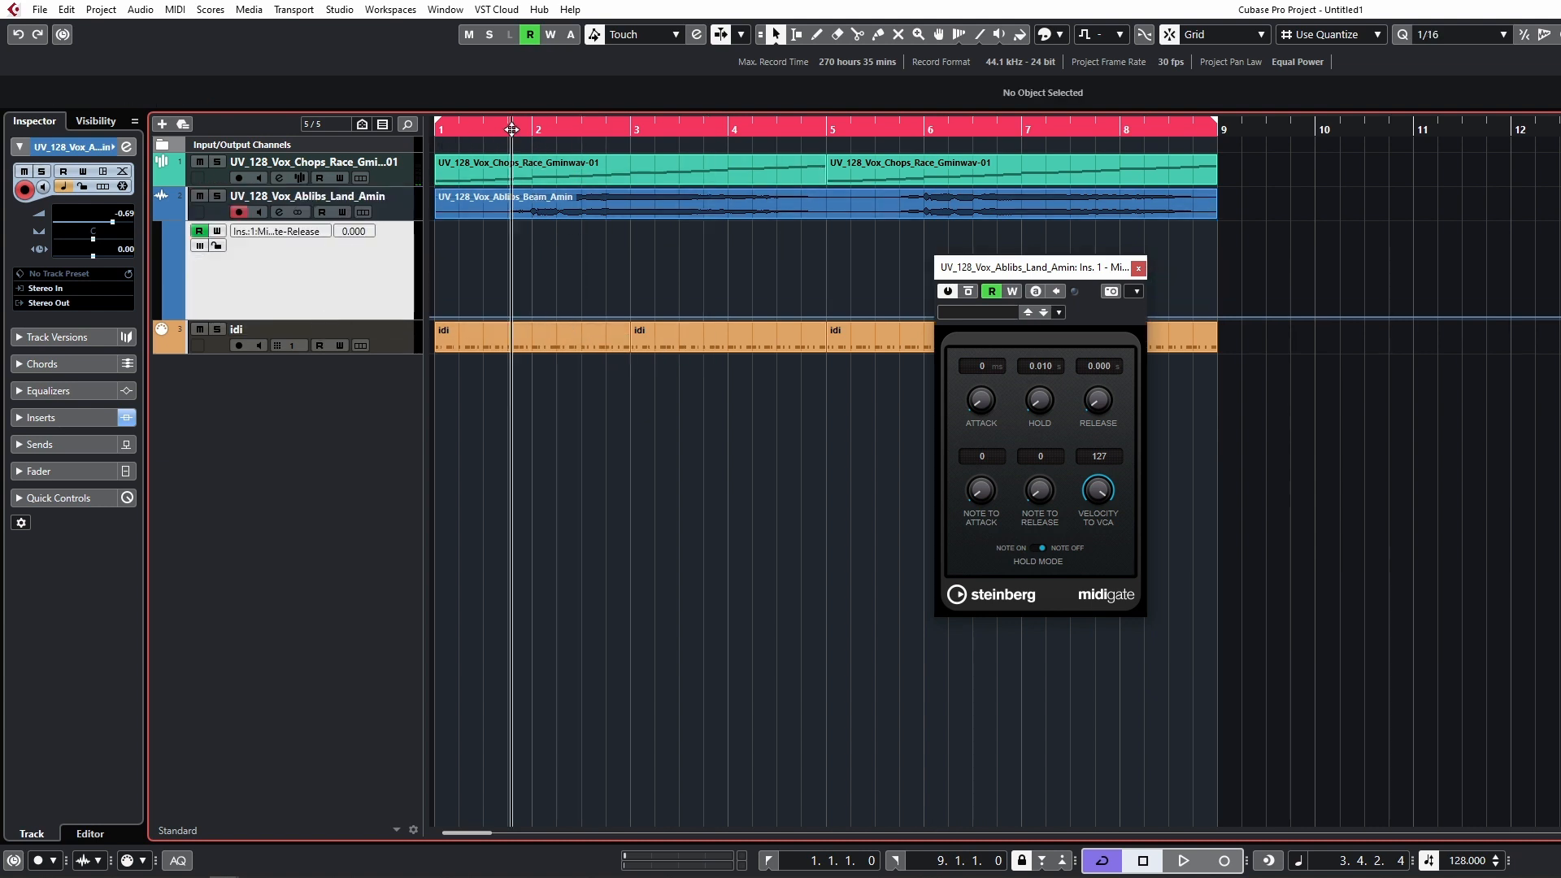
{"action": "key", "text": "space"}
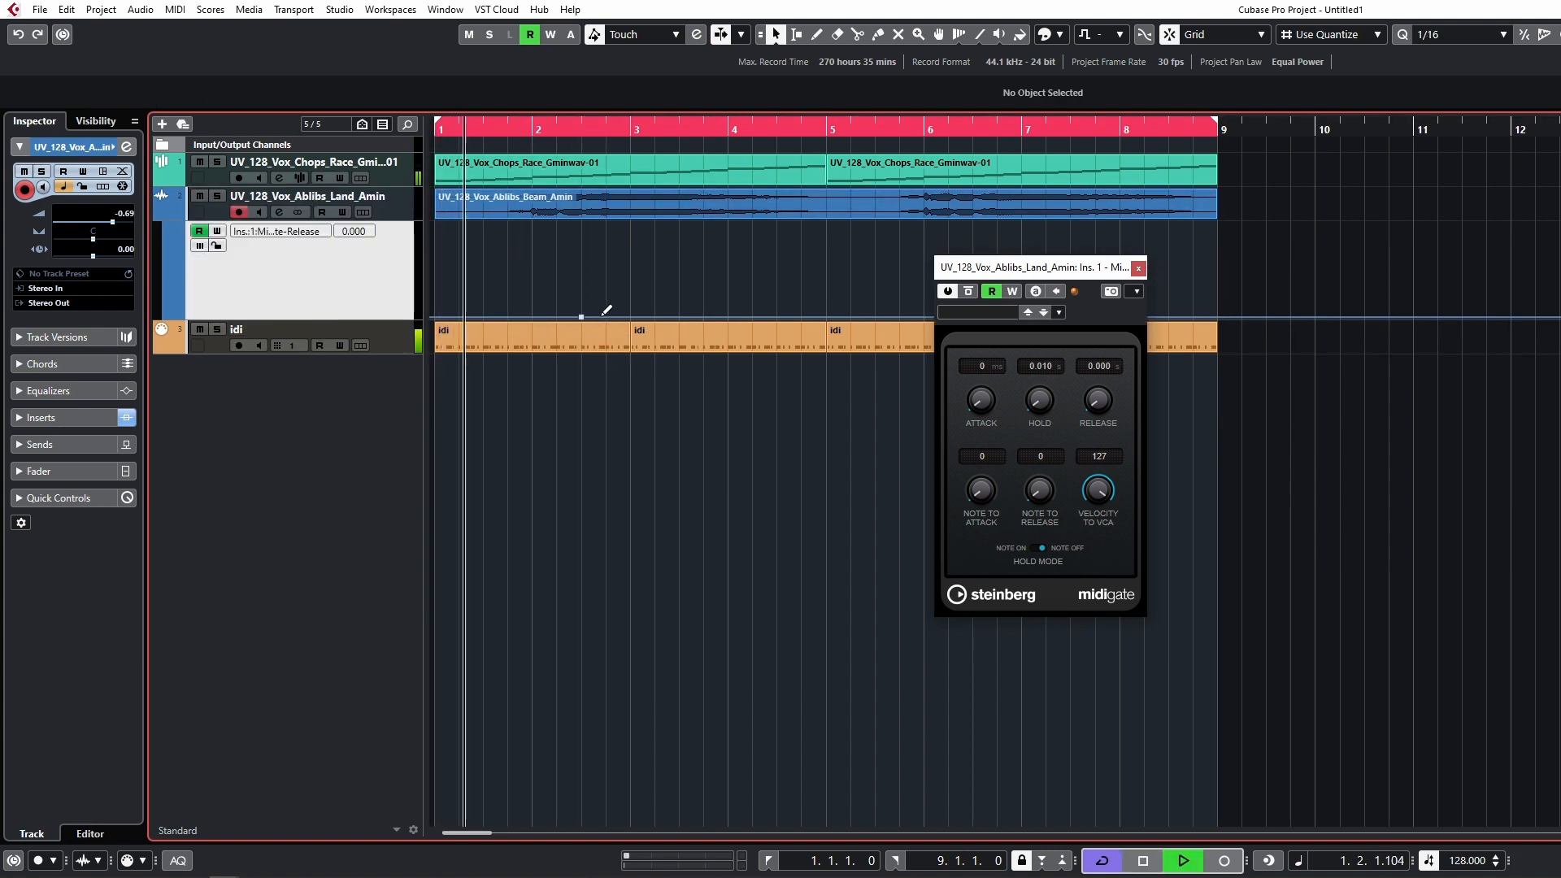
{"action": "left_click_drag", "start_coordinate": [634, 316], "coordinate": [749, 316]}
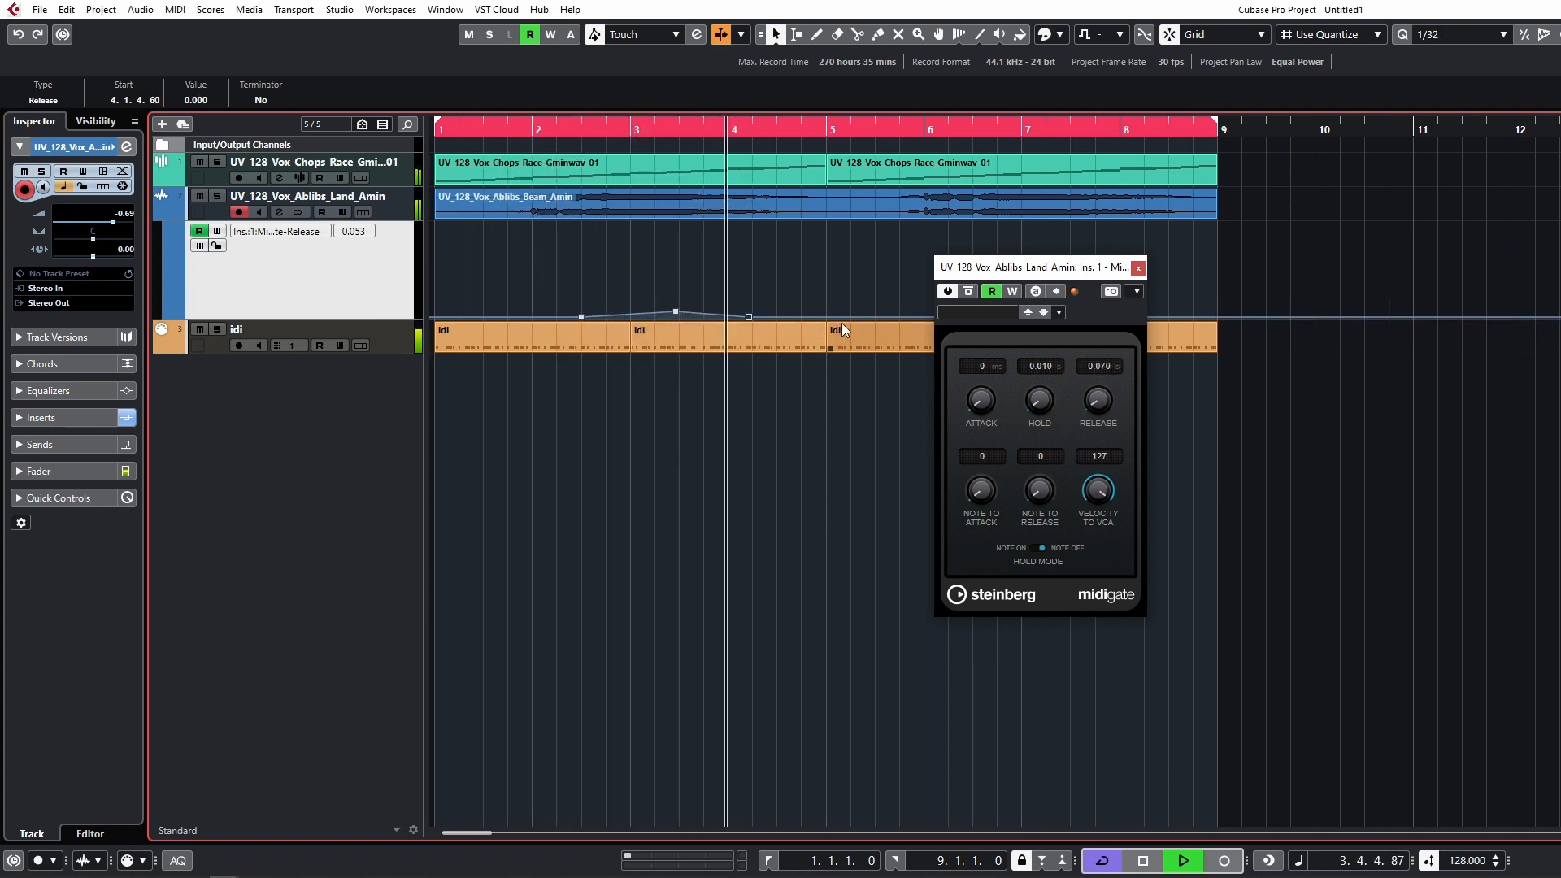
{"action": "left_click", "coordinate": [1138, 268]}
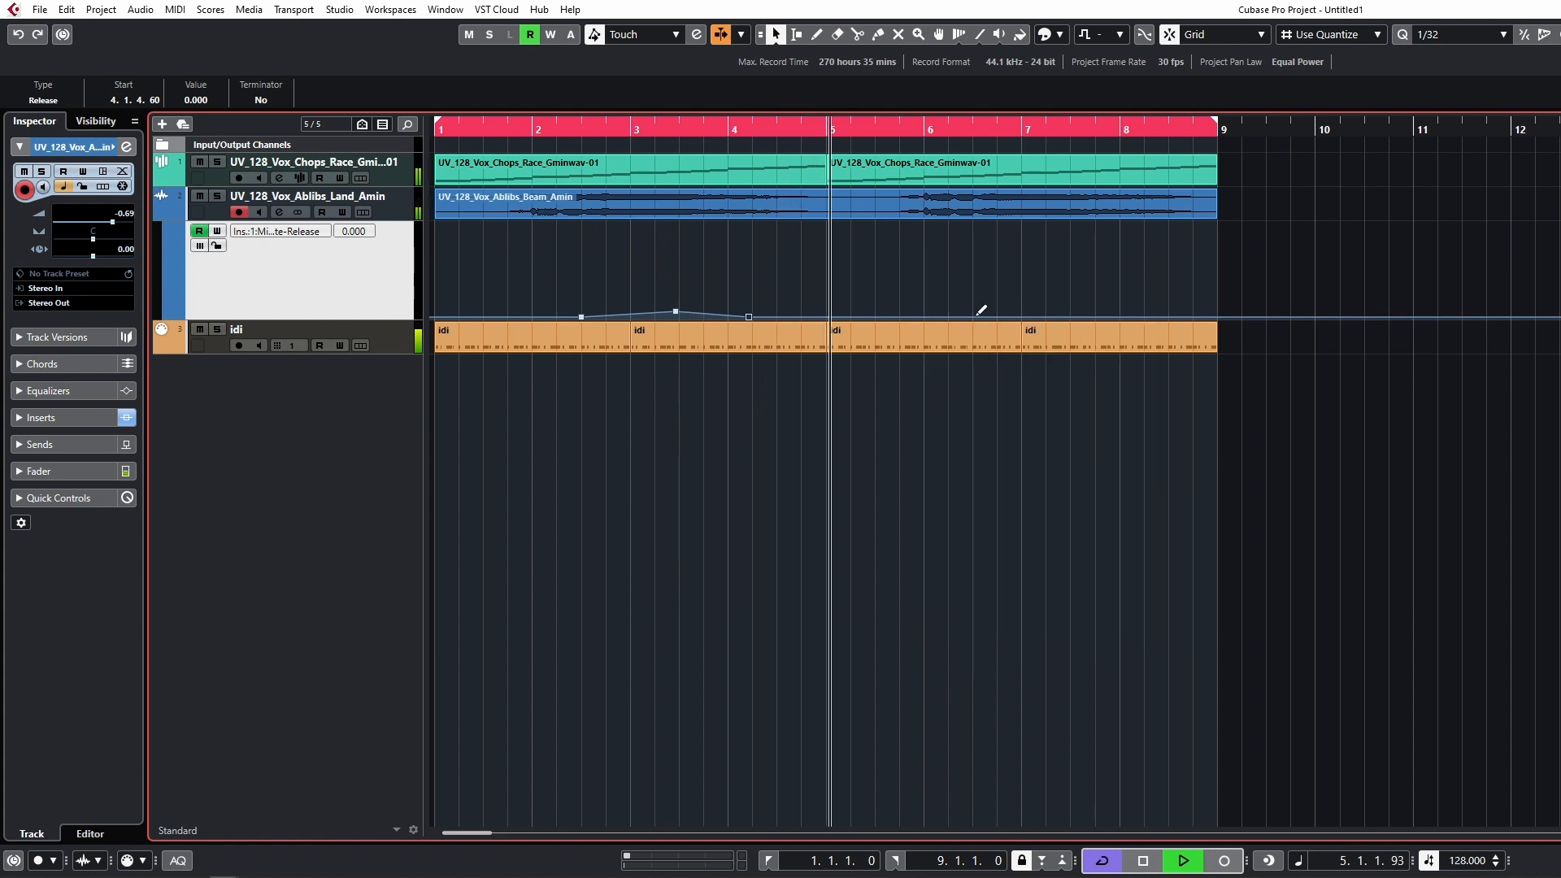
Step: Extend the release automation with a peak at bar 6, a dip late in bar 7, and a rise to 0.326 at bar 9
{"action": "left_click_drag", "start_coordinate": [939, 316], "coordinate": [923, 307]}
{"action": "left_click_drag", "start_coordinate": [988, 316], "coordinate": [1216, 308]}
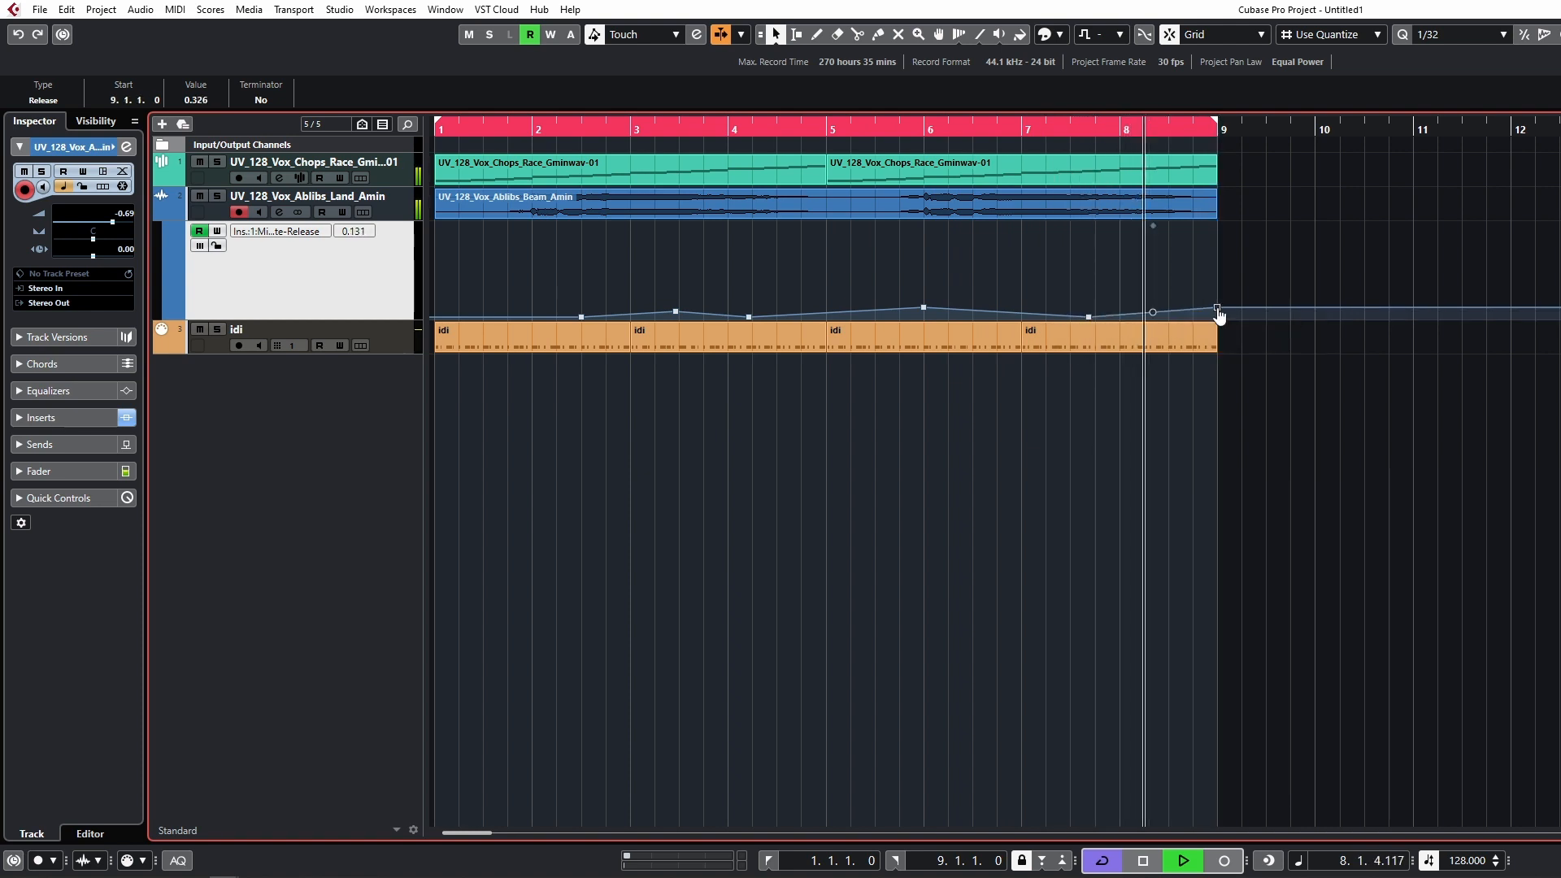
{"action": "left_click", "coordinate": [1325, 363]}
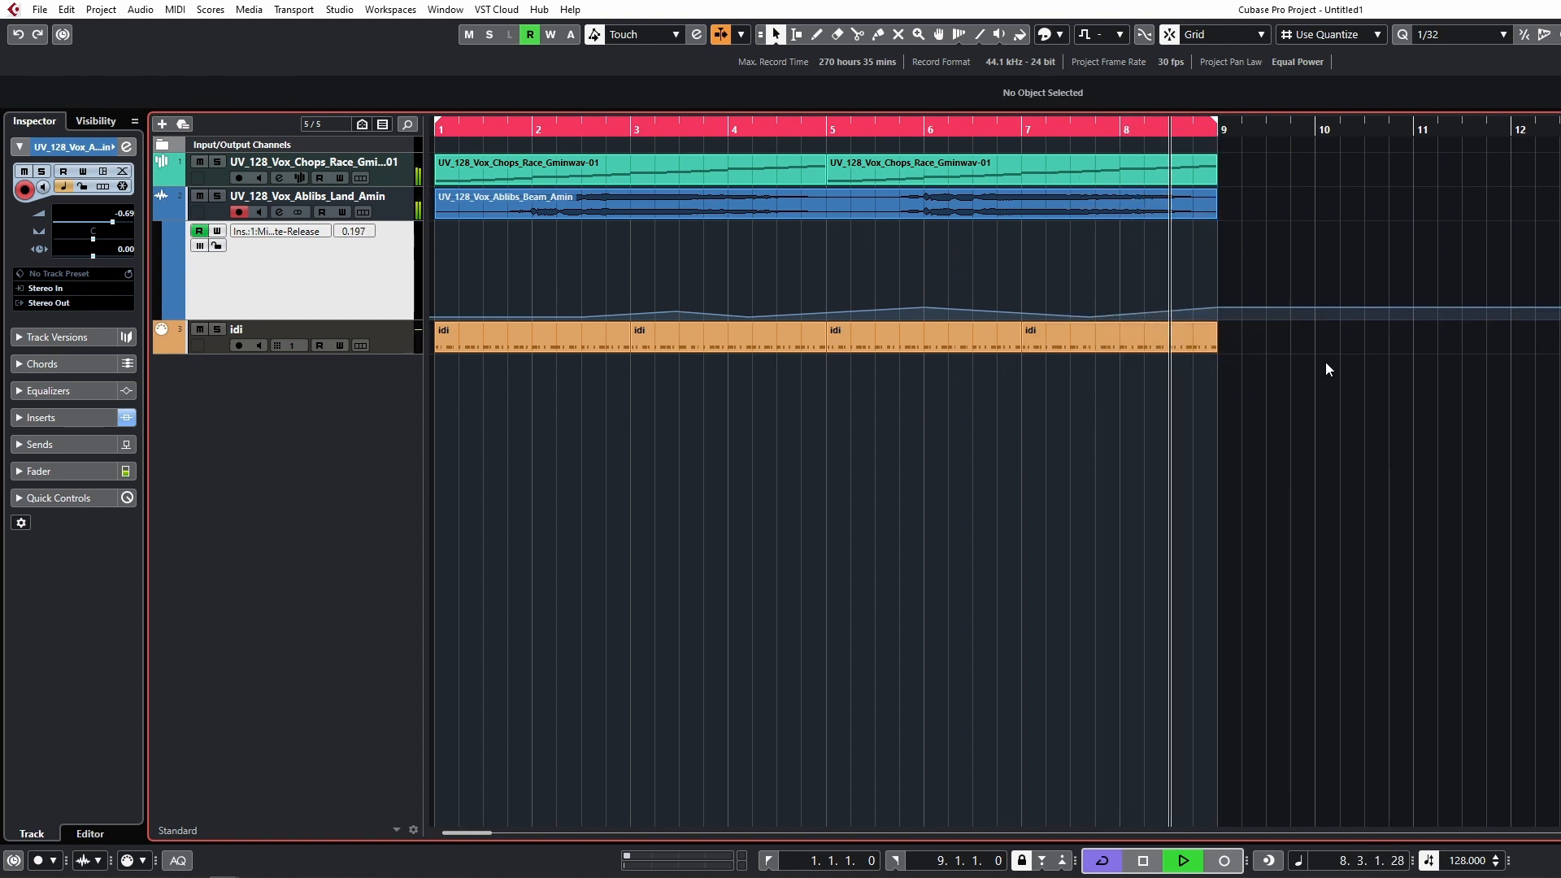
Step: Open the channel settings of the UV_128_Vox_Ablibs_Land_Amin track and insert Squasher in the slot below MidiGate
{"action": "left_click", "coordinate": [279, 212]}
{"action": "left_click", "coordinate": [691, 344]}
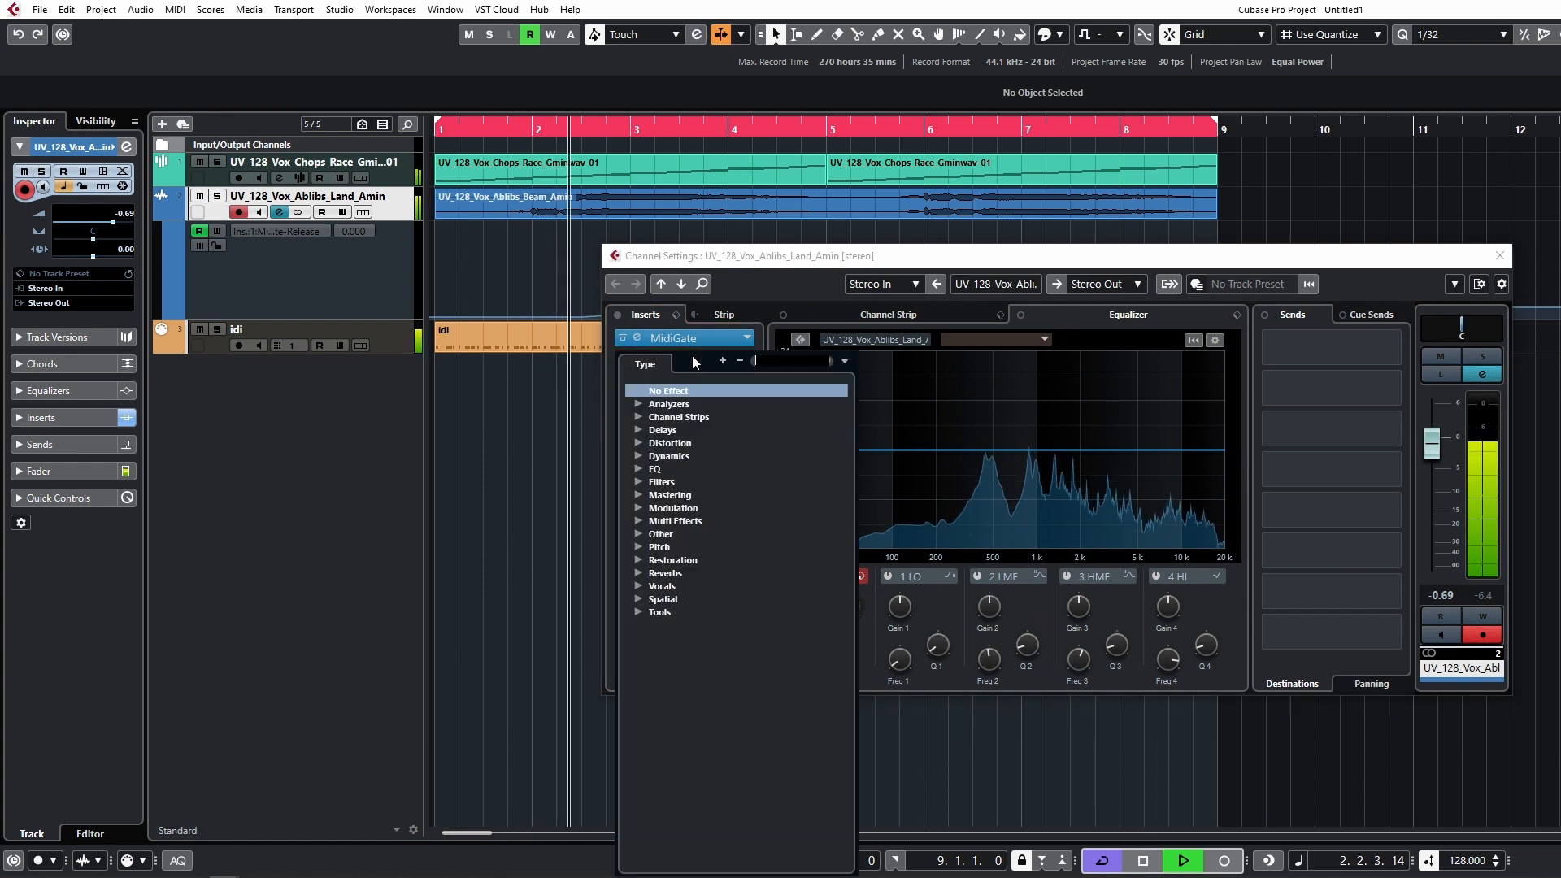
{"action": "type", "text": "rep"}
{"action": "key", "text": "BackSpace"}
{"action": "key", "text": "BackSpace"}
{"action": "key", "text": "BackSpace"}
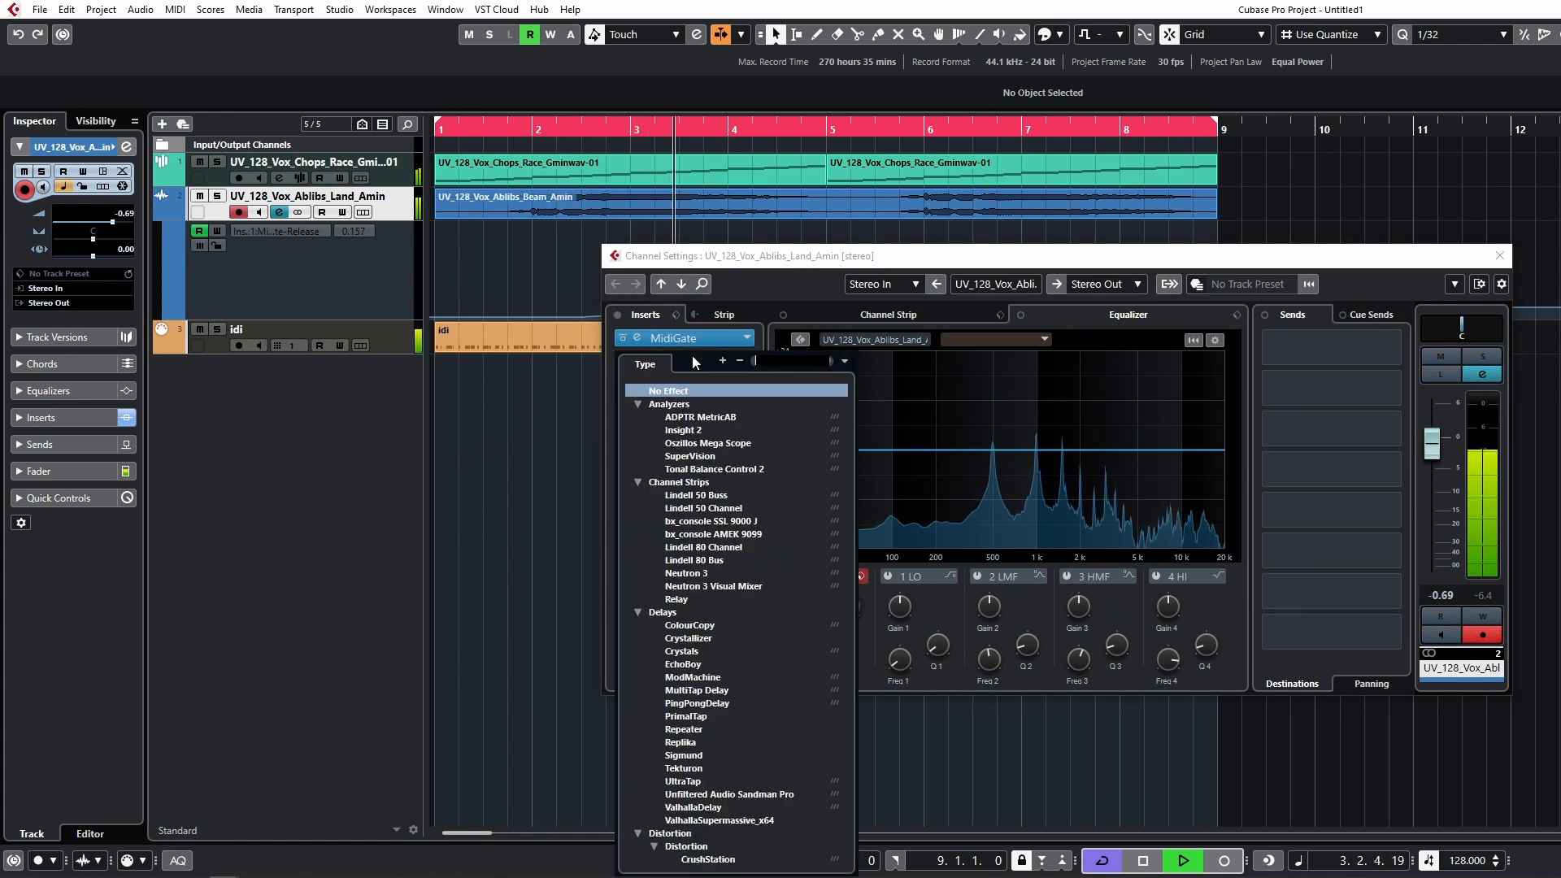
{"action": "type", "text": "ott"}
{"action": "key", "text": "Return"}
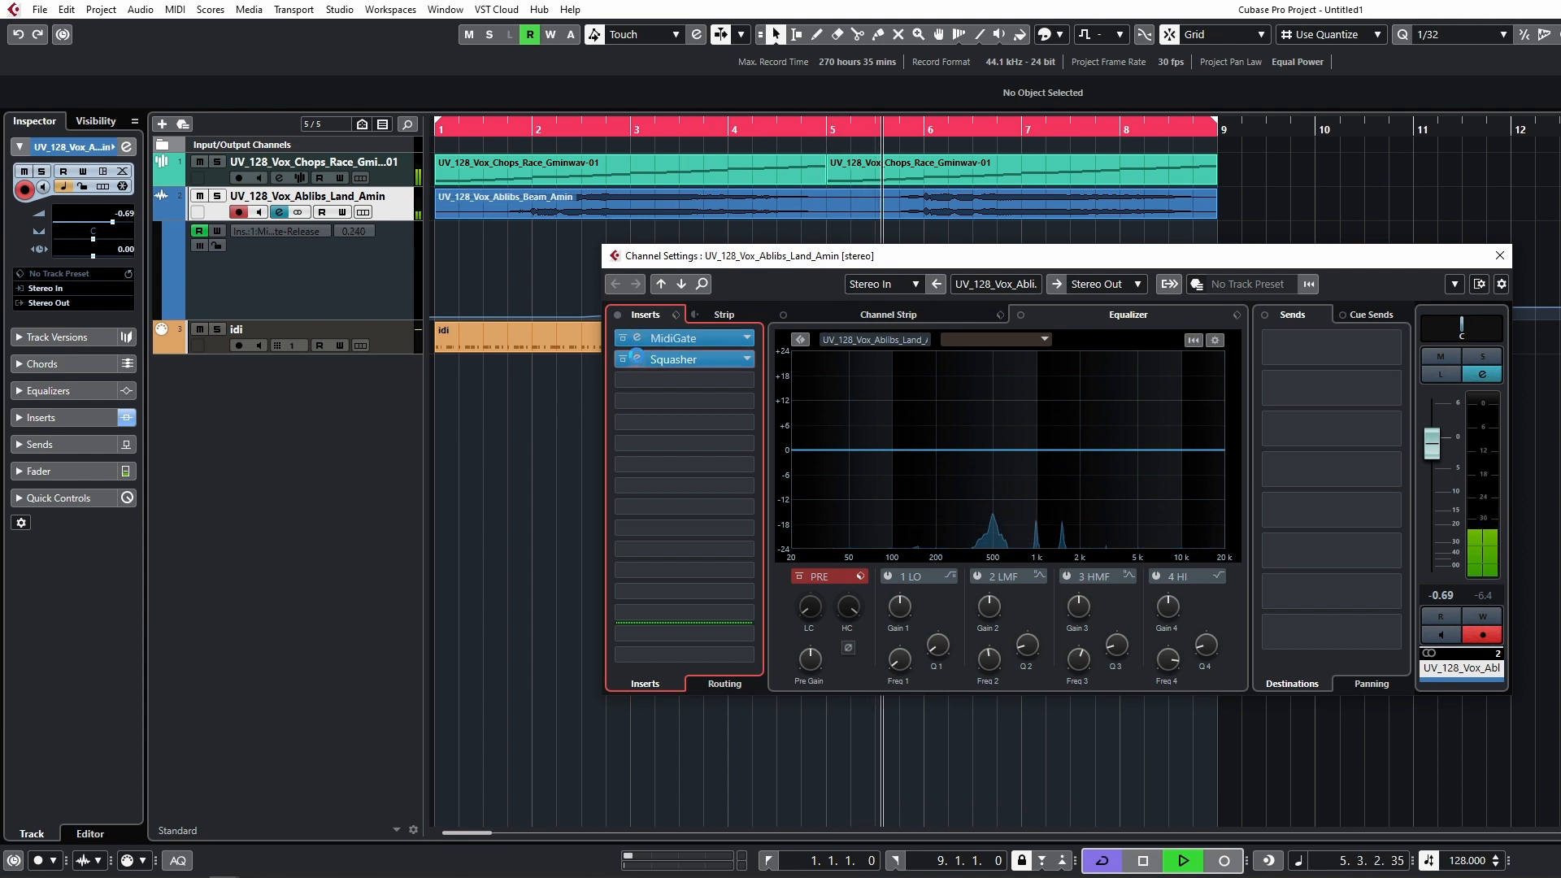
Step: Raise Squasher's band 2 down threshold to -23.6 dB and close the plug-in window
{"action": "left_click_drag", "start_coordinate": [627, 218], "coordinate": [471, 244]}
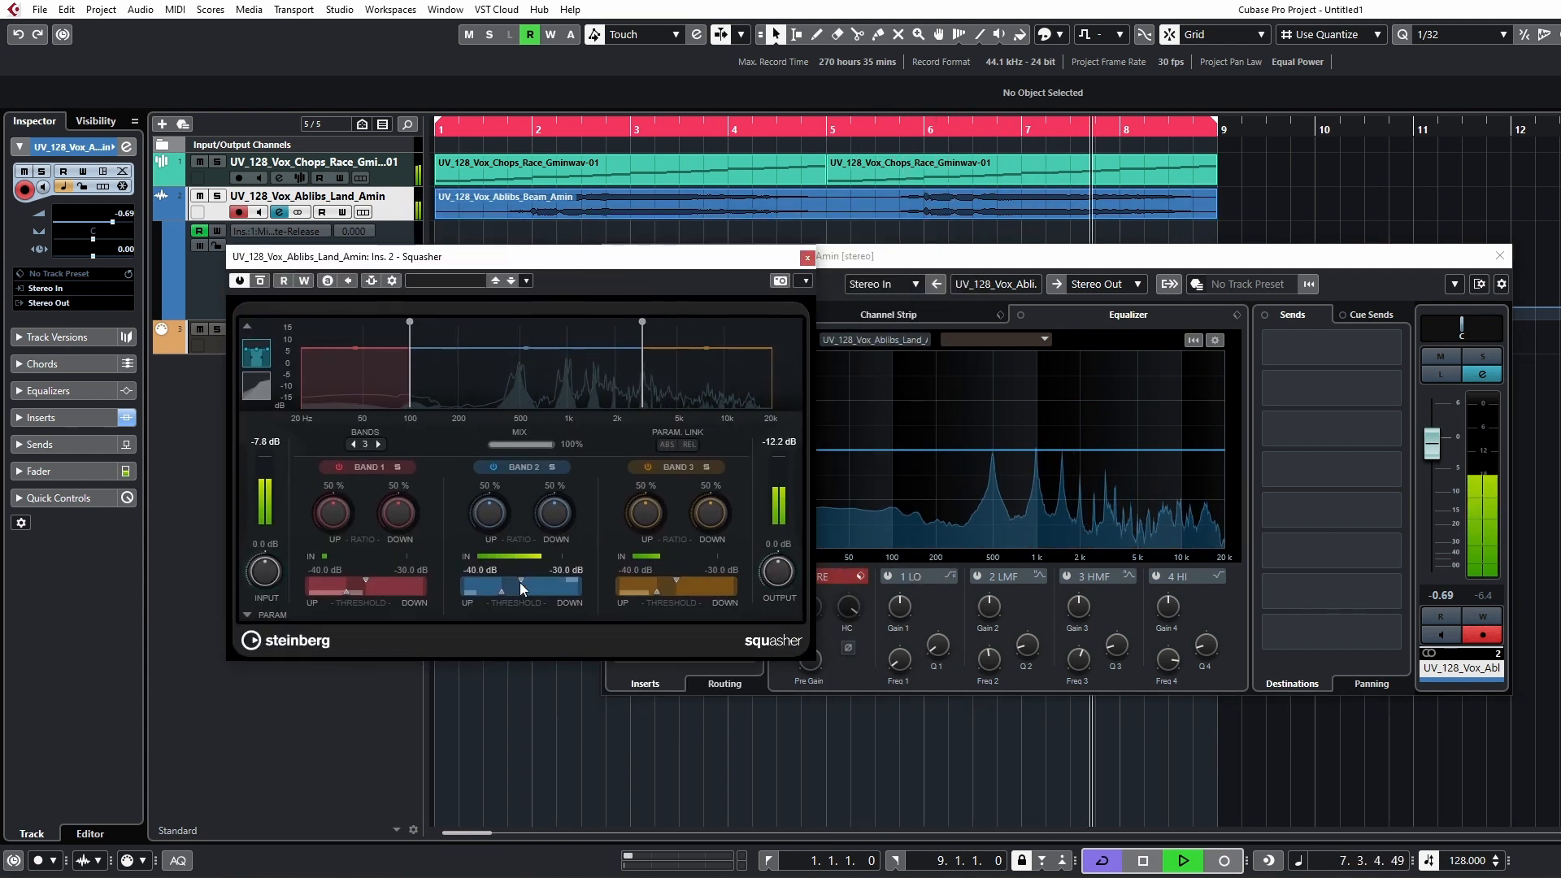
{"action": "left_click_drag", "start_coordinate": [520, 582], "coordinate": [532, 587]}
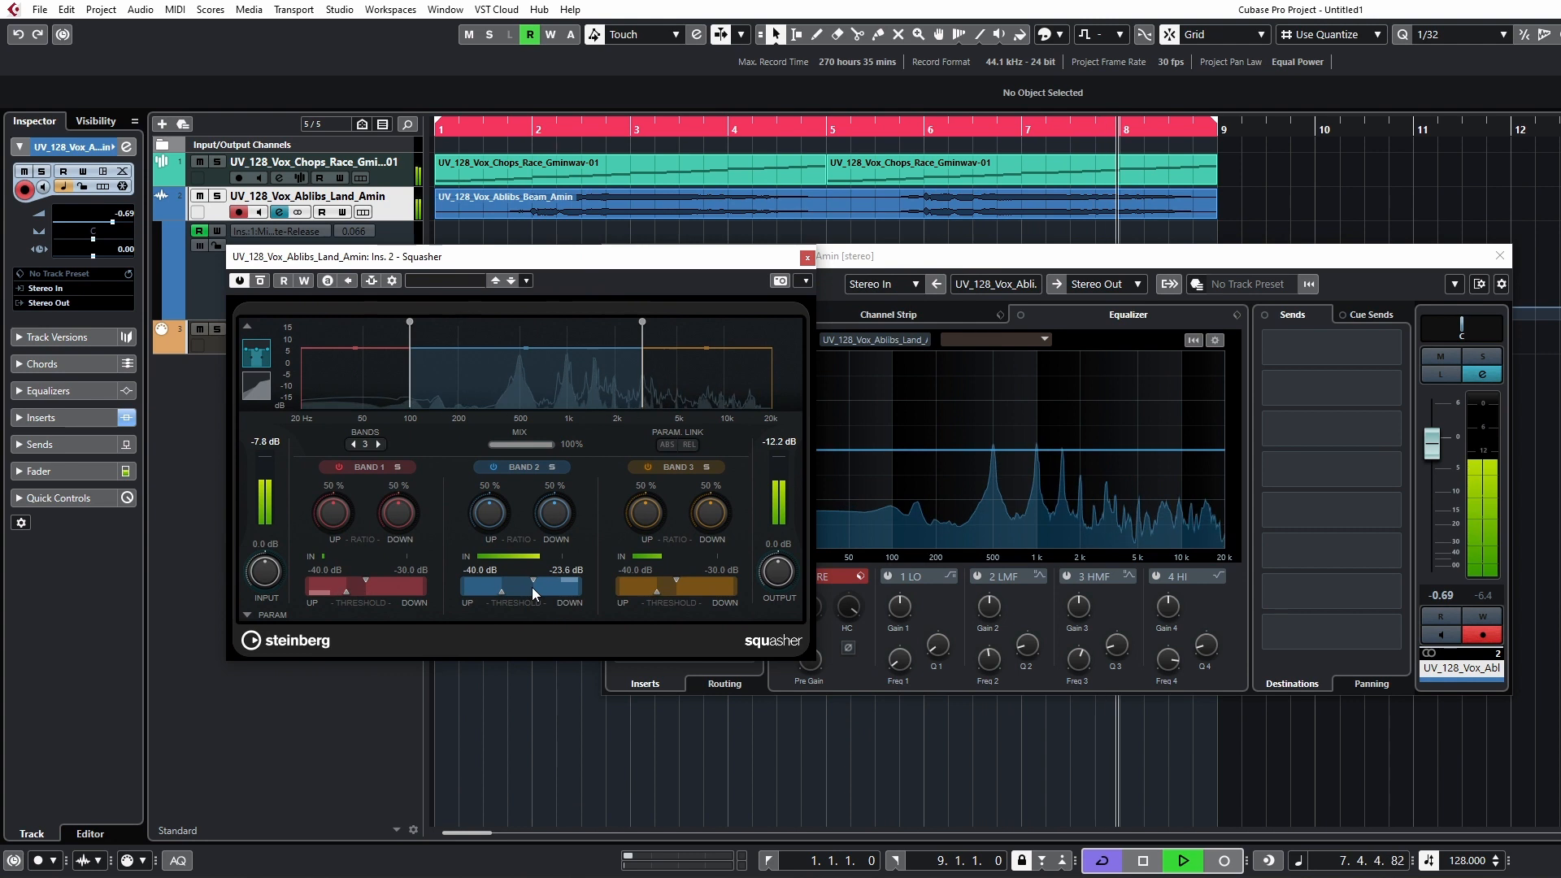
{"action": "left_click", "coordinate": [807, 257]}
Step: Insert the Replika delay in the adlib channel's third insert slot and open the effect chooser for the slot below
{"action": "left_click", "coordinate": [689, 378]}
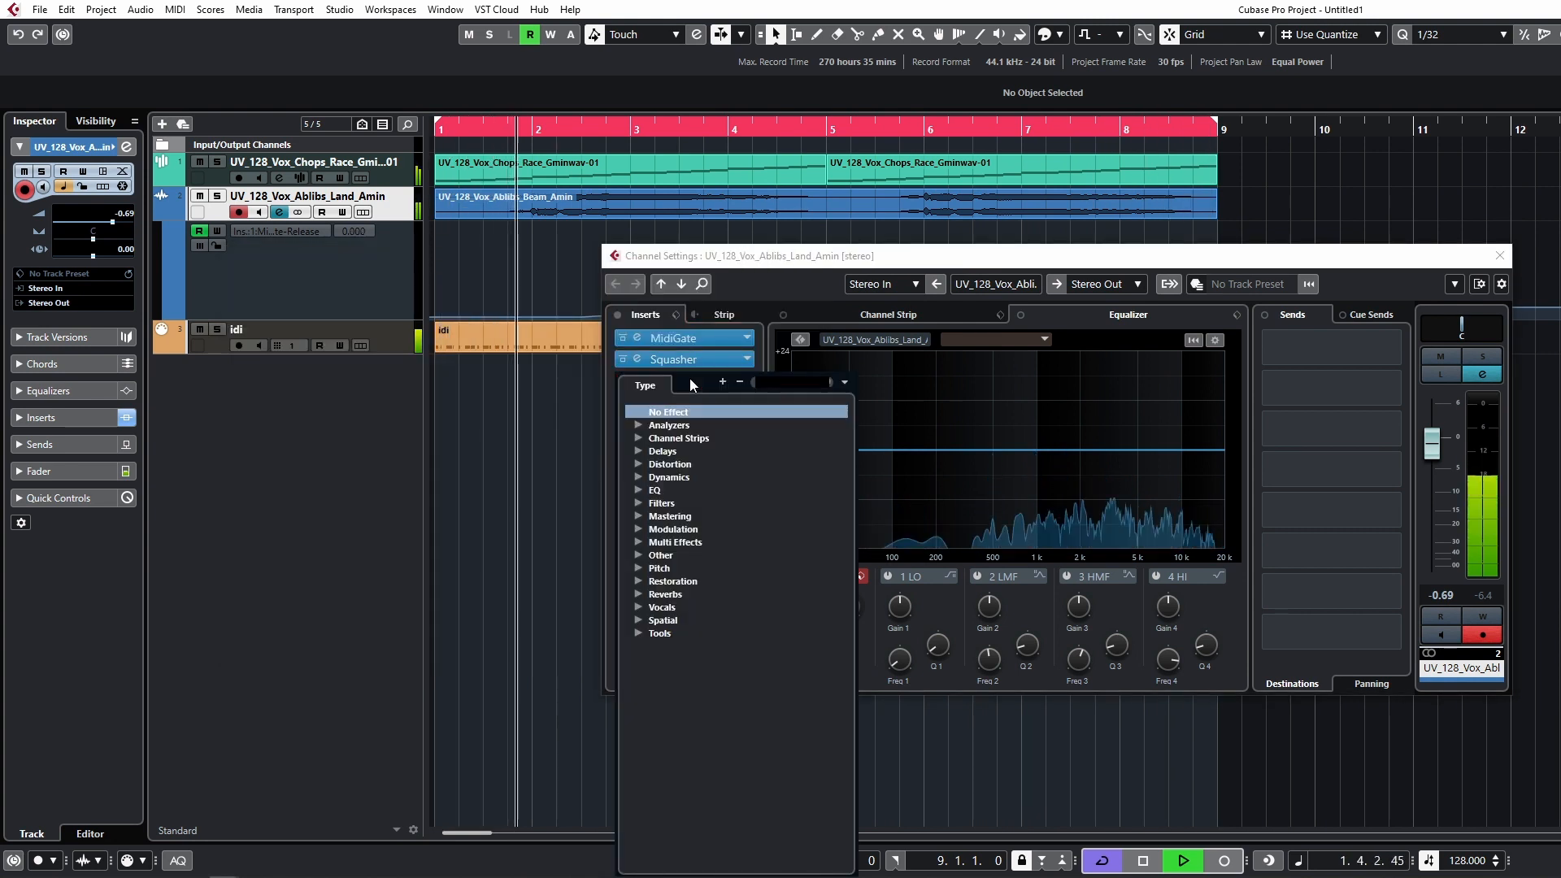
{"action": "type", "text": "replik"}
{"action": "key", "text": "Return"}
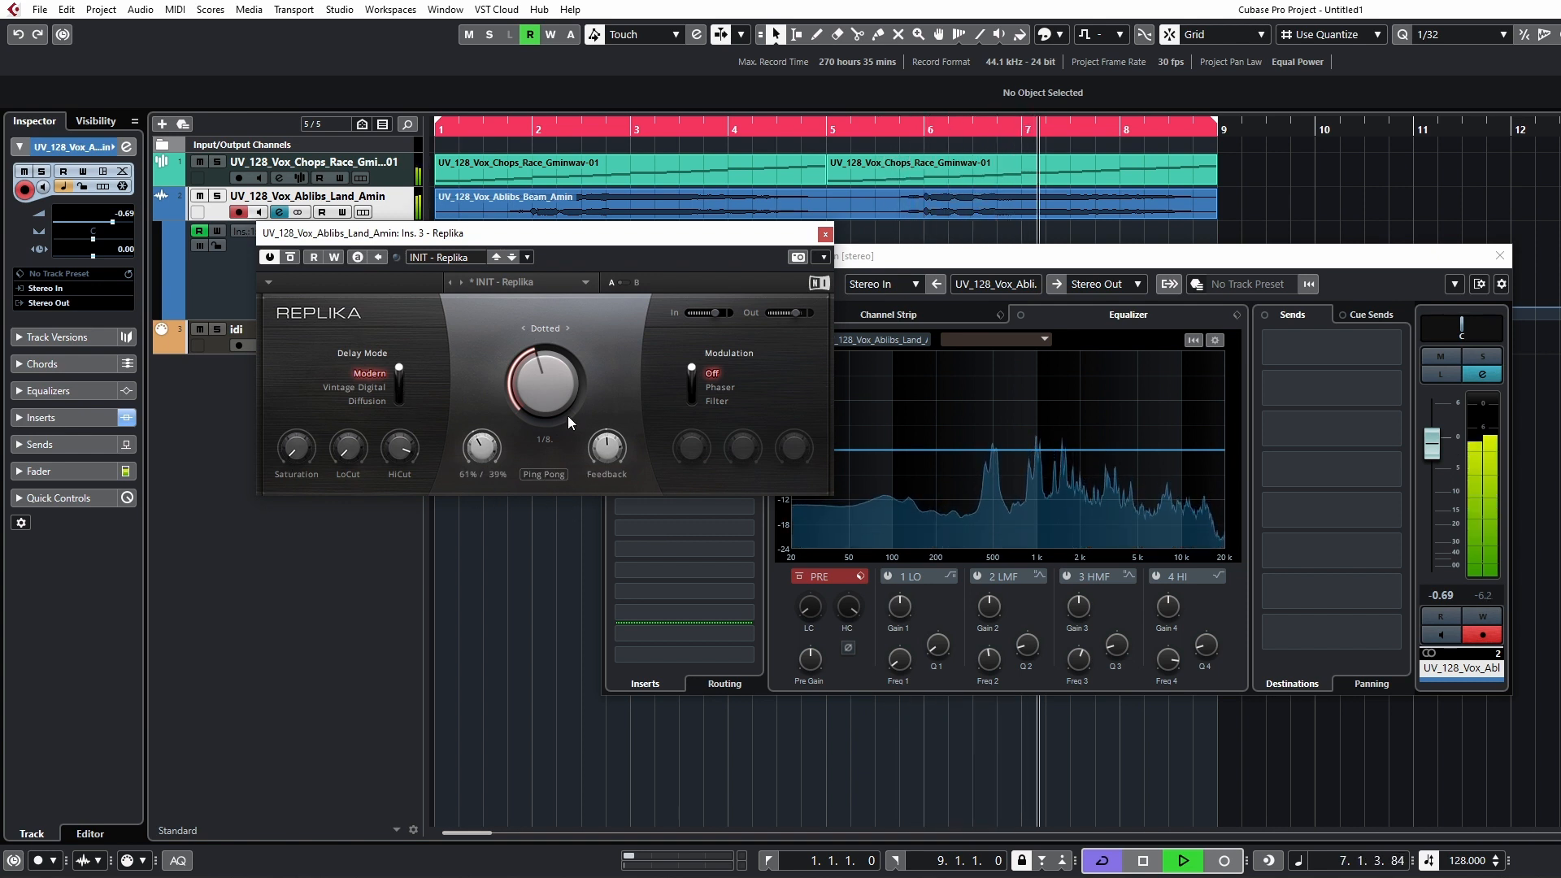
{"action": "left_click", "coordinate": [692, 403]}
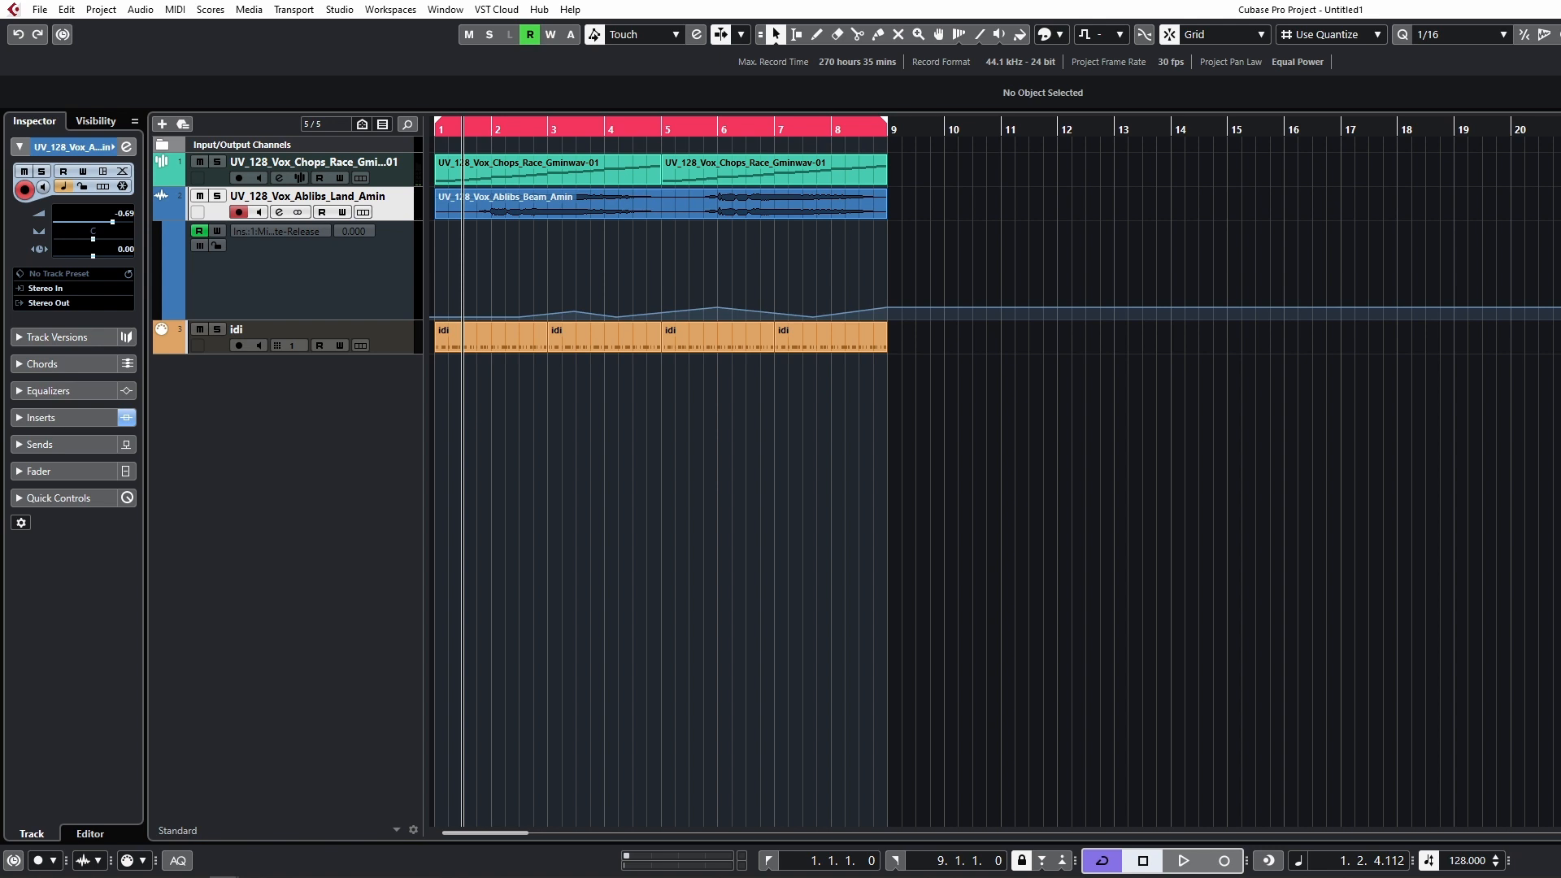
Step: Import UV_128_Vox_Ablibs_Rack_Amin at bar 1 on a new audio track, copying it to the project folder, and split it at bar 5
{"action": "left_click_drag", "start_coordinate": [794, 563], "coordinate": [440, 374]}
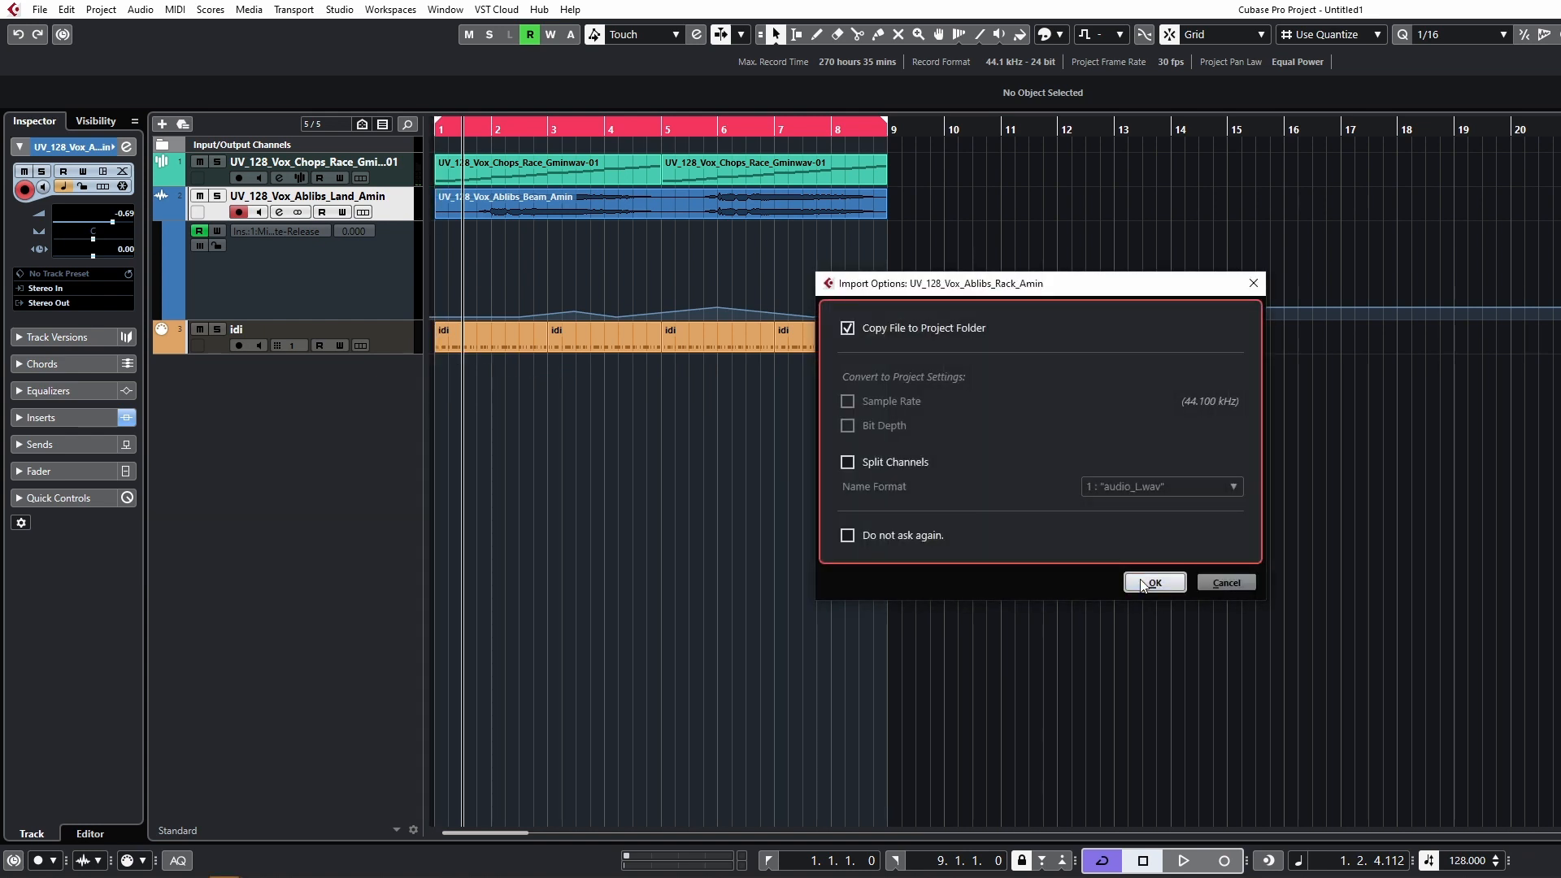
{"action": "left_click", "coordinate": [1153, 582]}
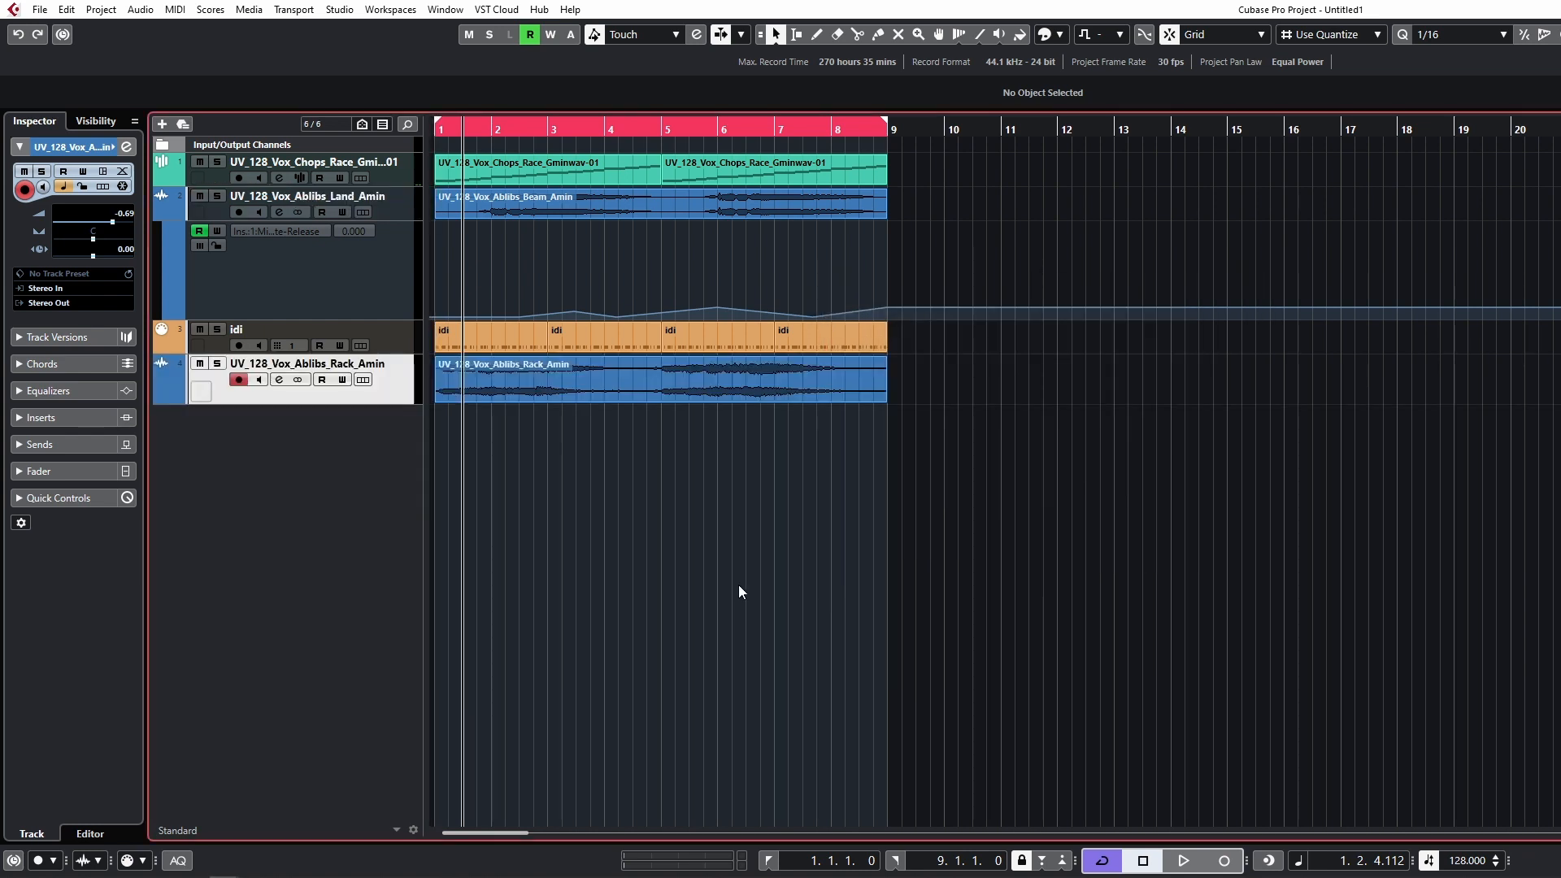
{"action": "left_click", "coordinate": [659, 393], "text": "alt"}
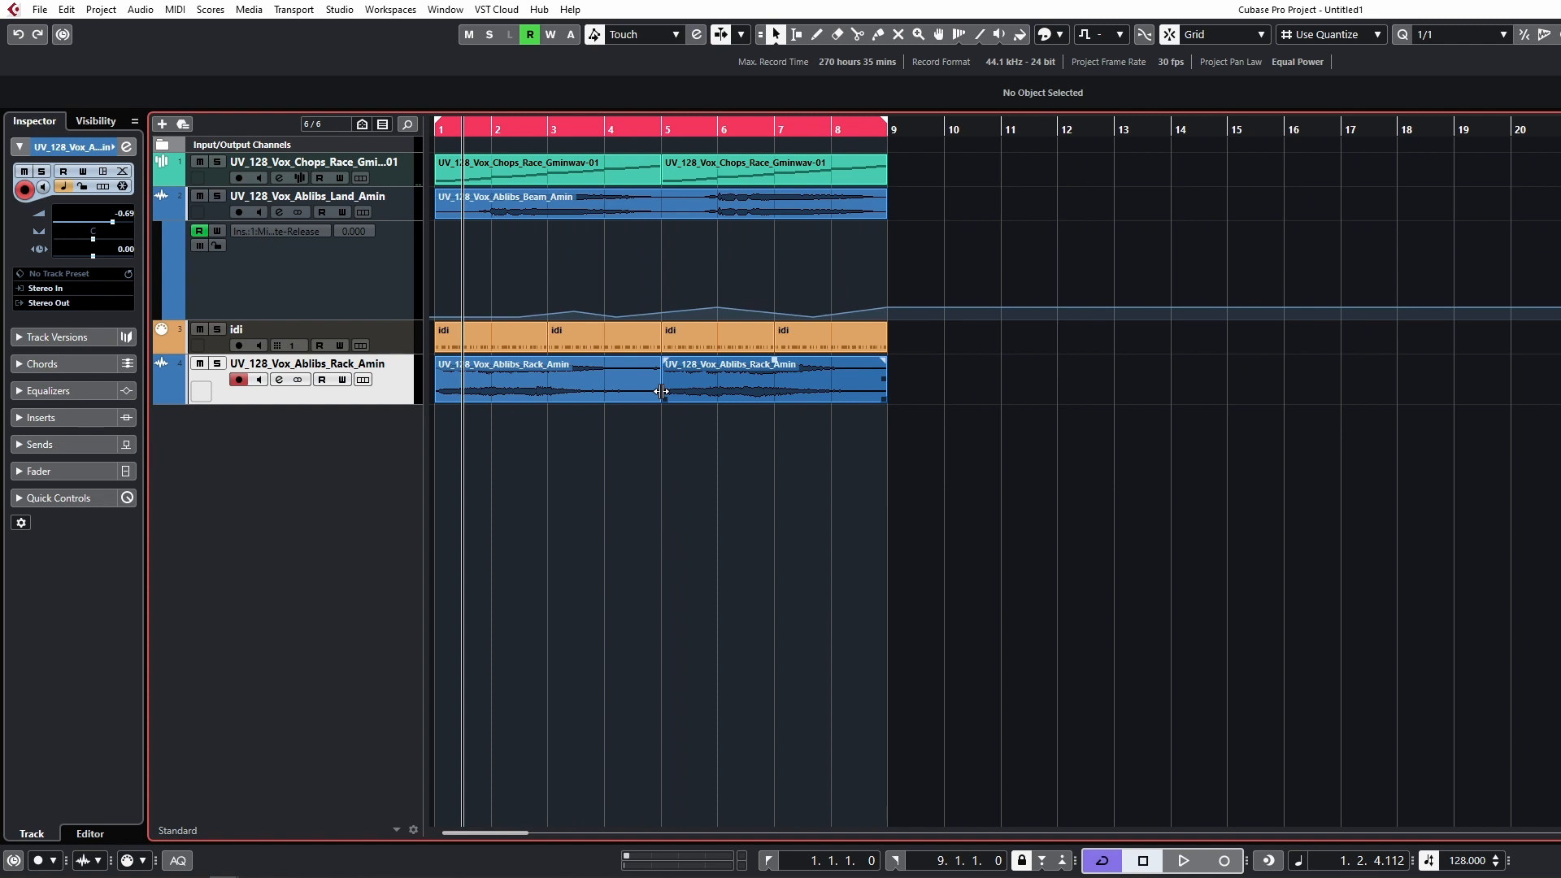
Step: Time-stretch the first half of the split Rack adlib clip to end at bar 9, replacing the second half
{"action": "left_click_drag", "start_coordinate": [554, 388], "coordinate": [509, 387]}
{"action": "key", "text": "1"}
{"action": "left_click_drag", "start_coordinate": [657, 399], "coordinate": [876, 422]}
{"action": "left_click", "coordinate": [1099, 561]}
Step: Audition the stretched Rack adlib with the loop, return object selection to normal sizing, and stop playback
{"action": "key", "text": "space"}
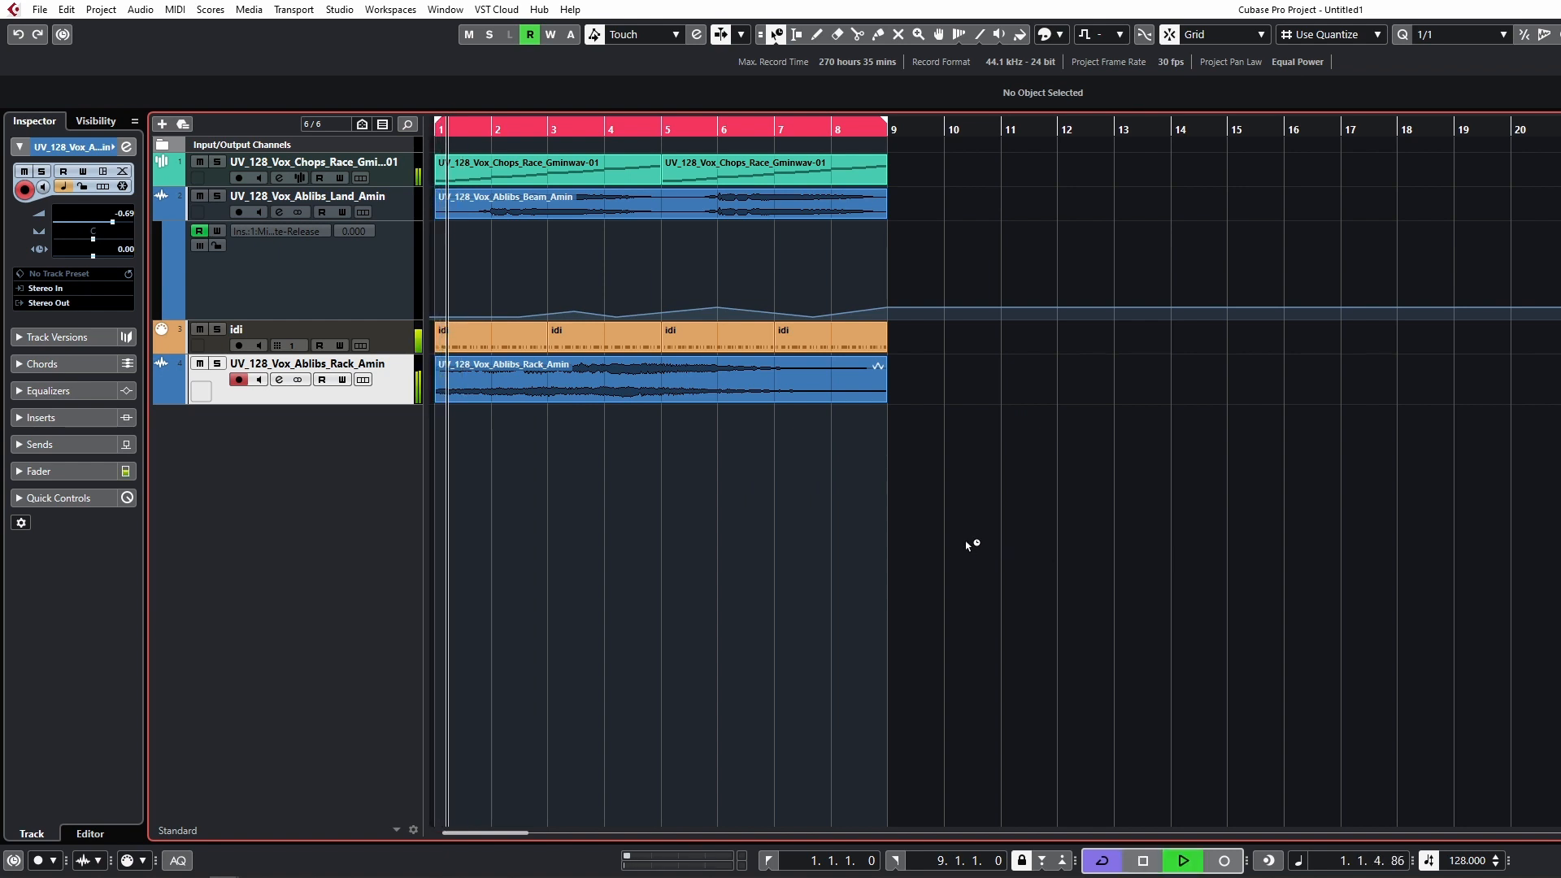
{"action": "key", "text": "1"}
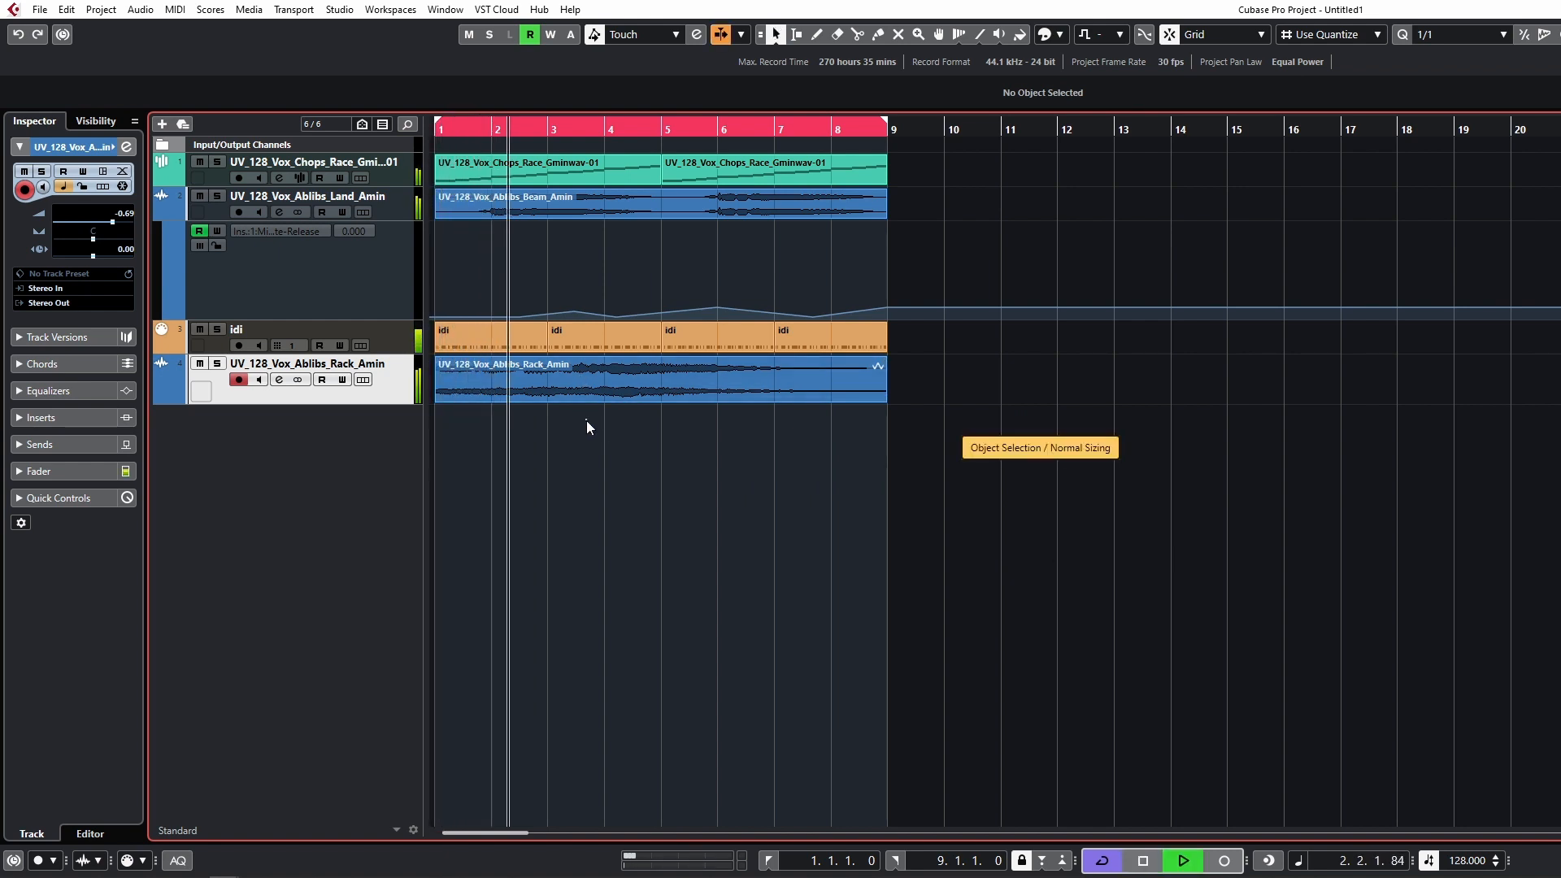
{"action": "key", "text": "alt+5"}
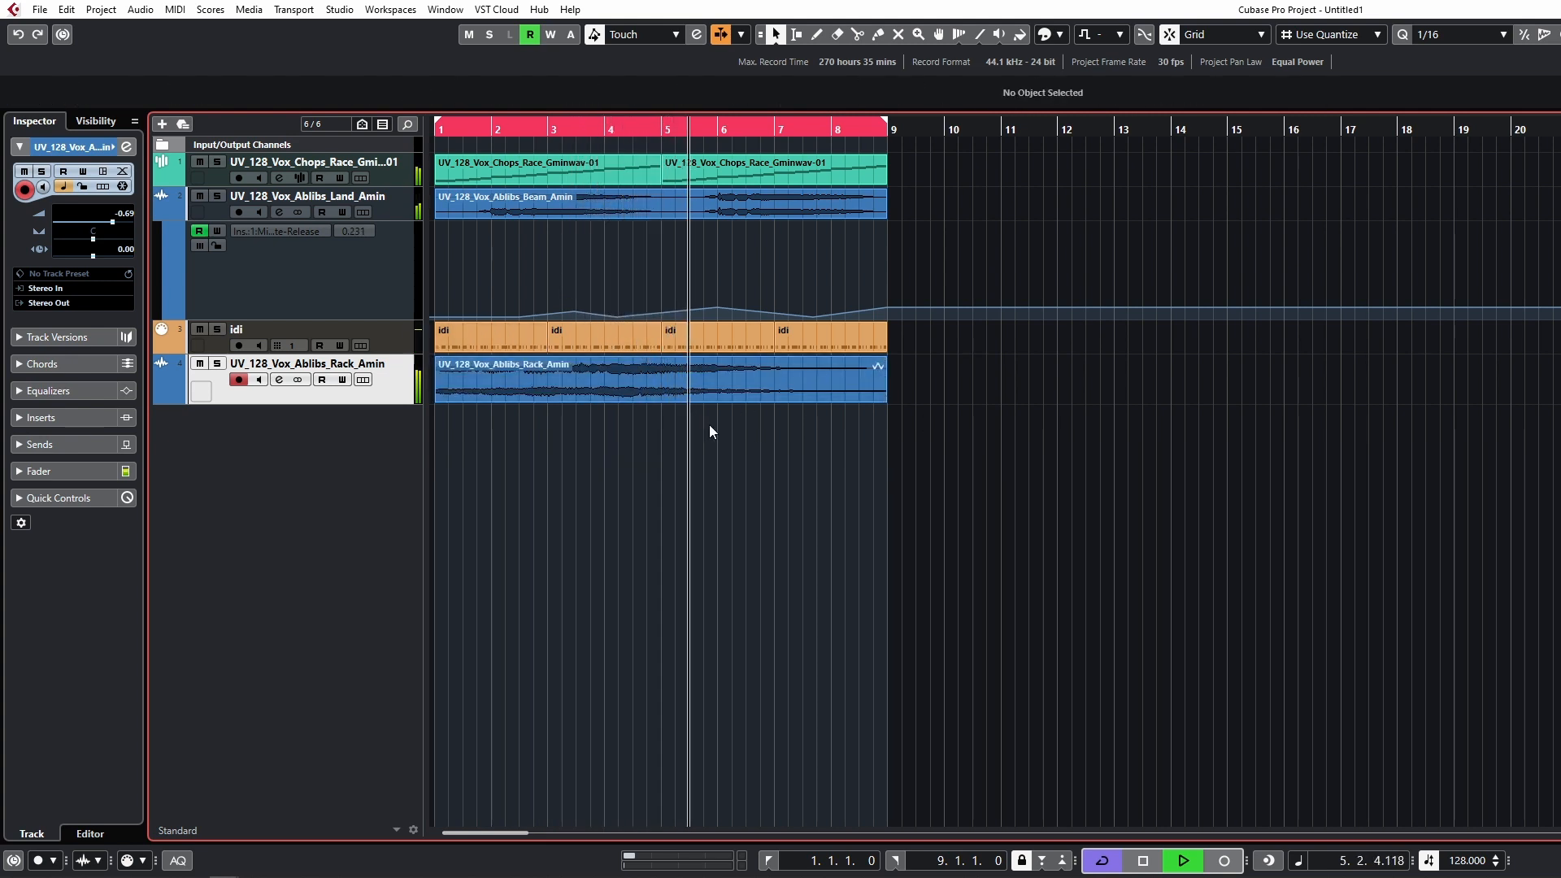
{"action": "left_click", "coordinate": [680, 387]}
{"action": "key", "text": "alt+1"}
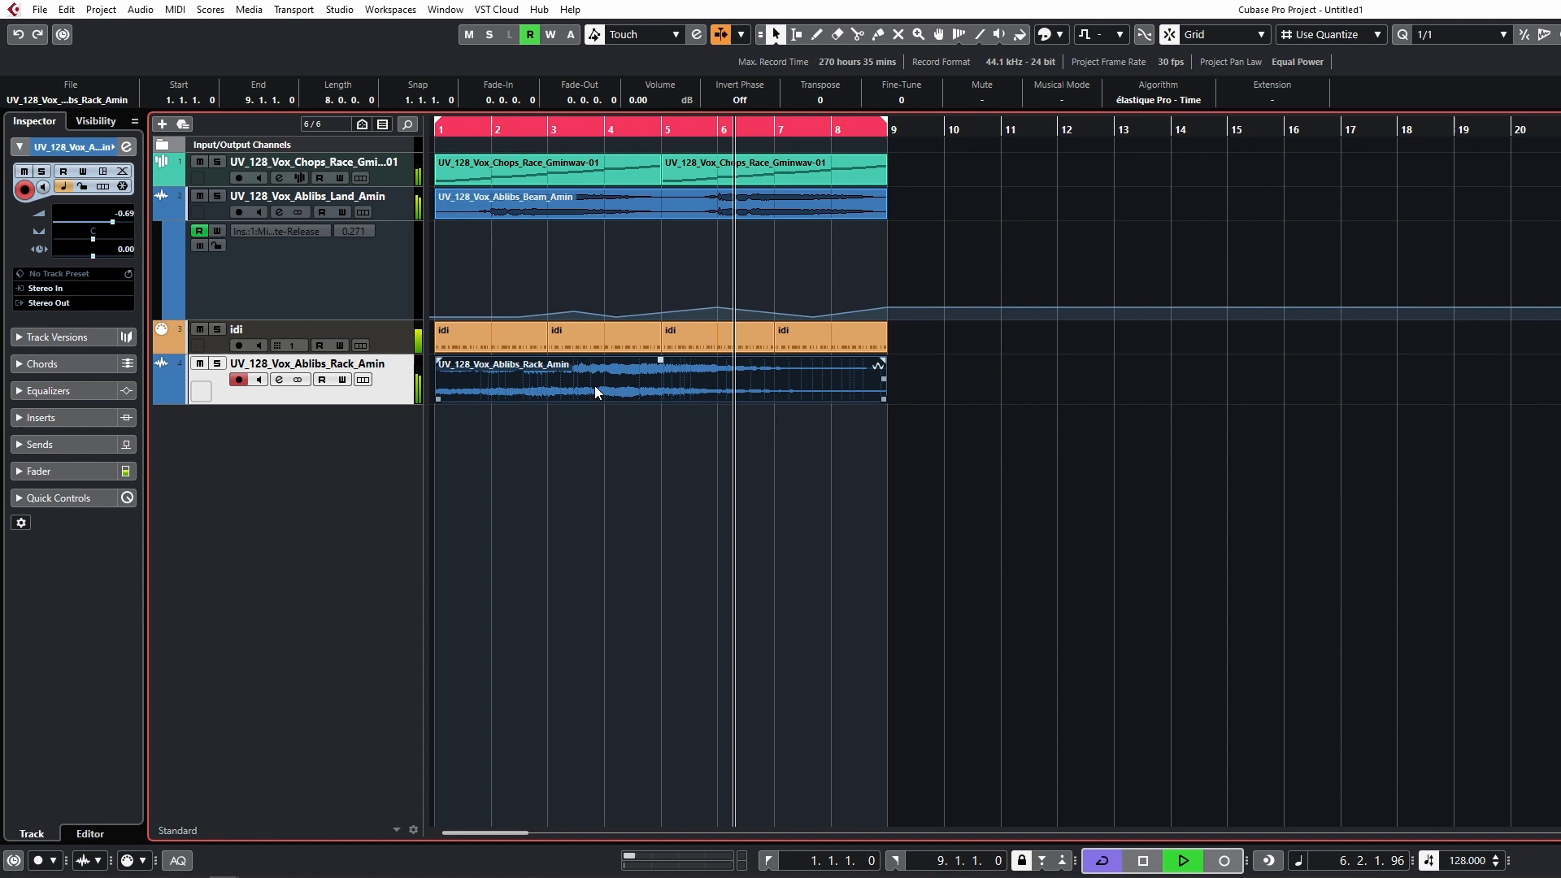
{"action": "left_click", "coordinate": [934, 434]}
{"action": "key", "text": "space"}
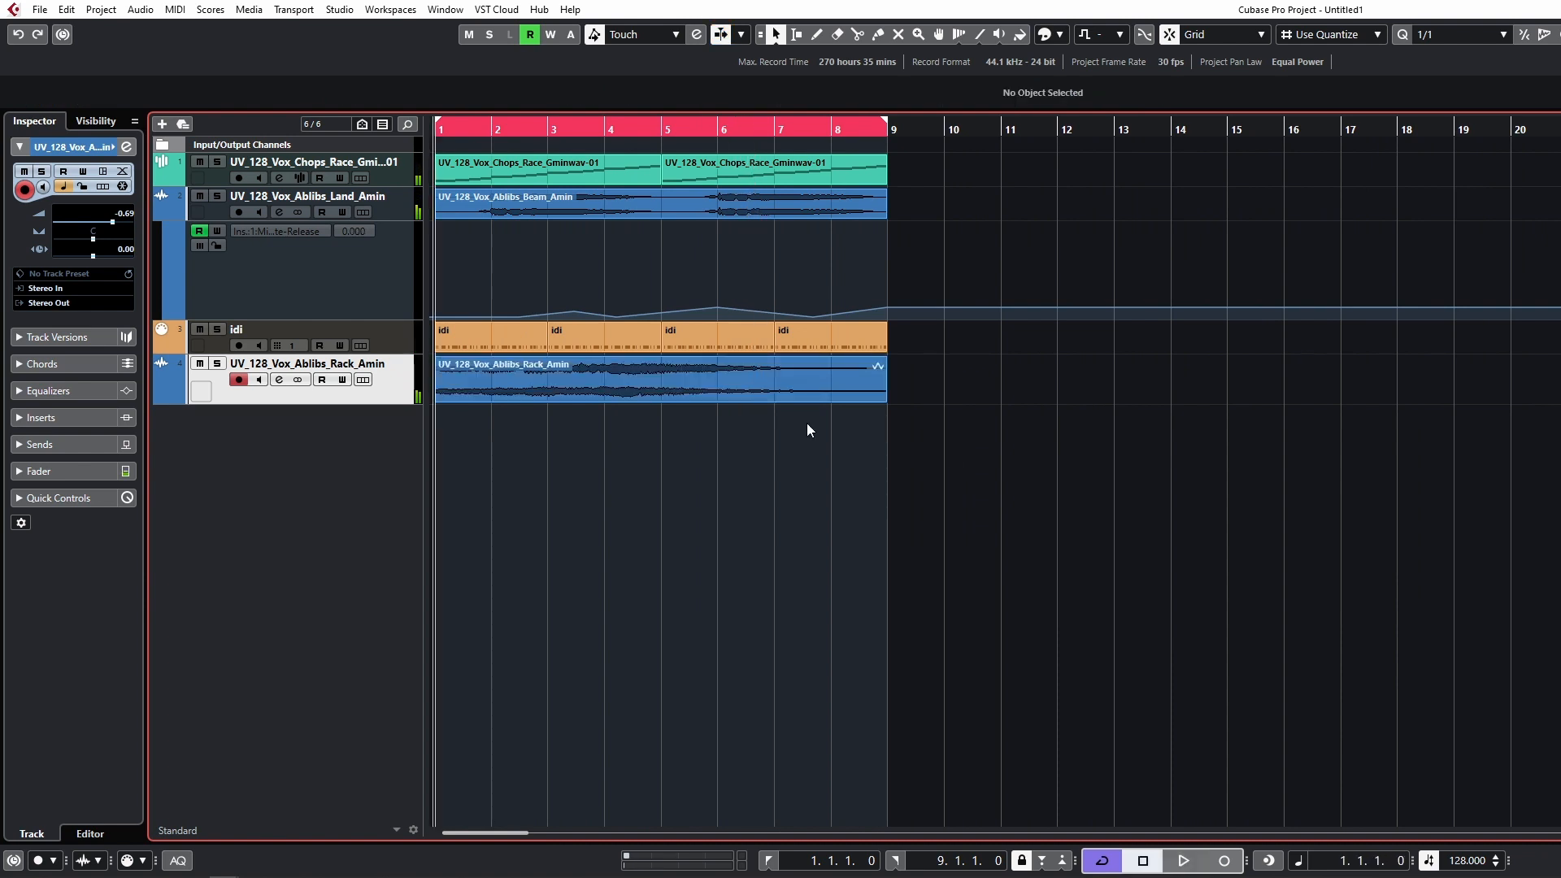
Step: Copy the stretched Rack adlib clip to a new audio track below and reverse the copy as a new version
{"action": "left_click_drag", "start_coordinate": [781, 382], "coordinate": [598, 427]}
{"action": "left_click", "coordinate": [1063, 570]}
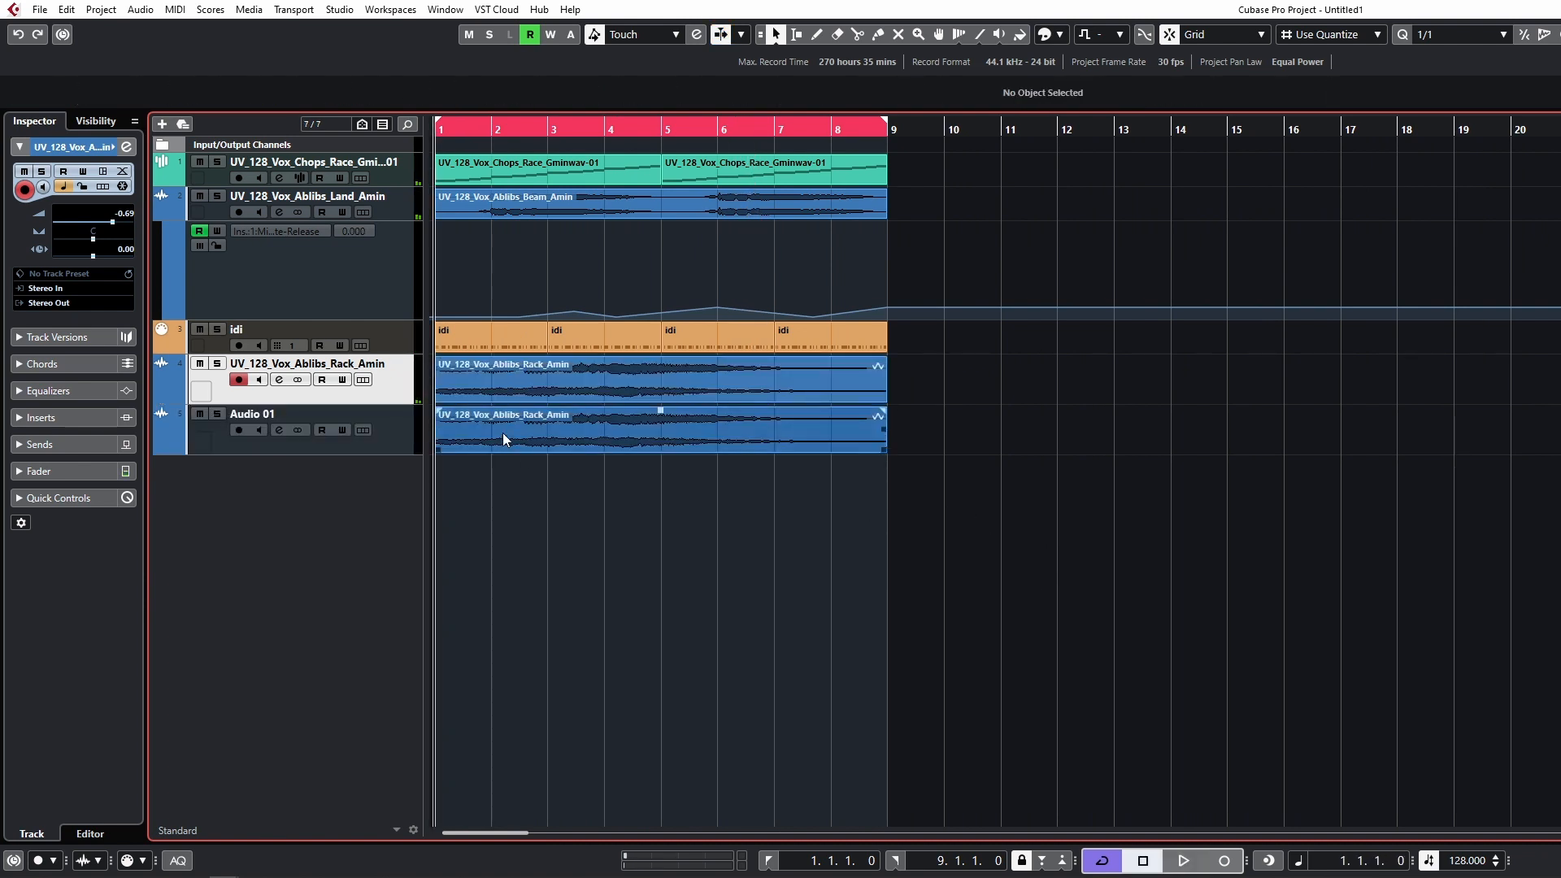
{"action": "left_click", "coordinate": [520, 427]}
{"action": "right_click", "coordinate": [535, 421]}
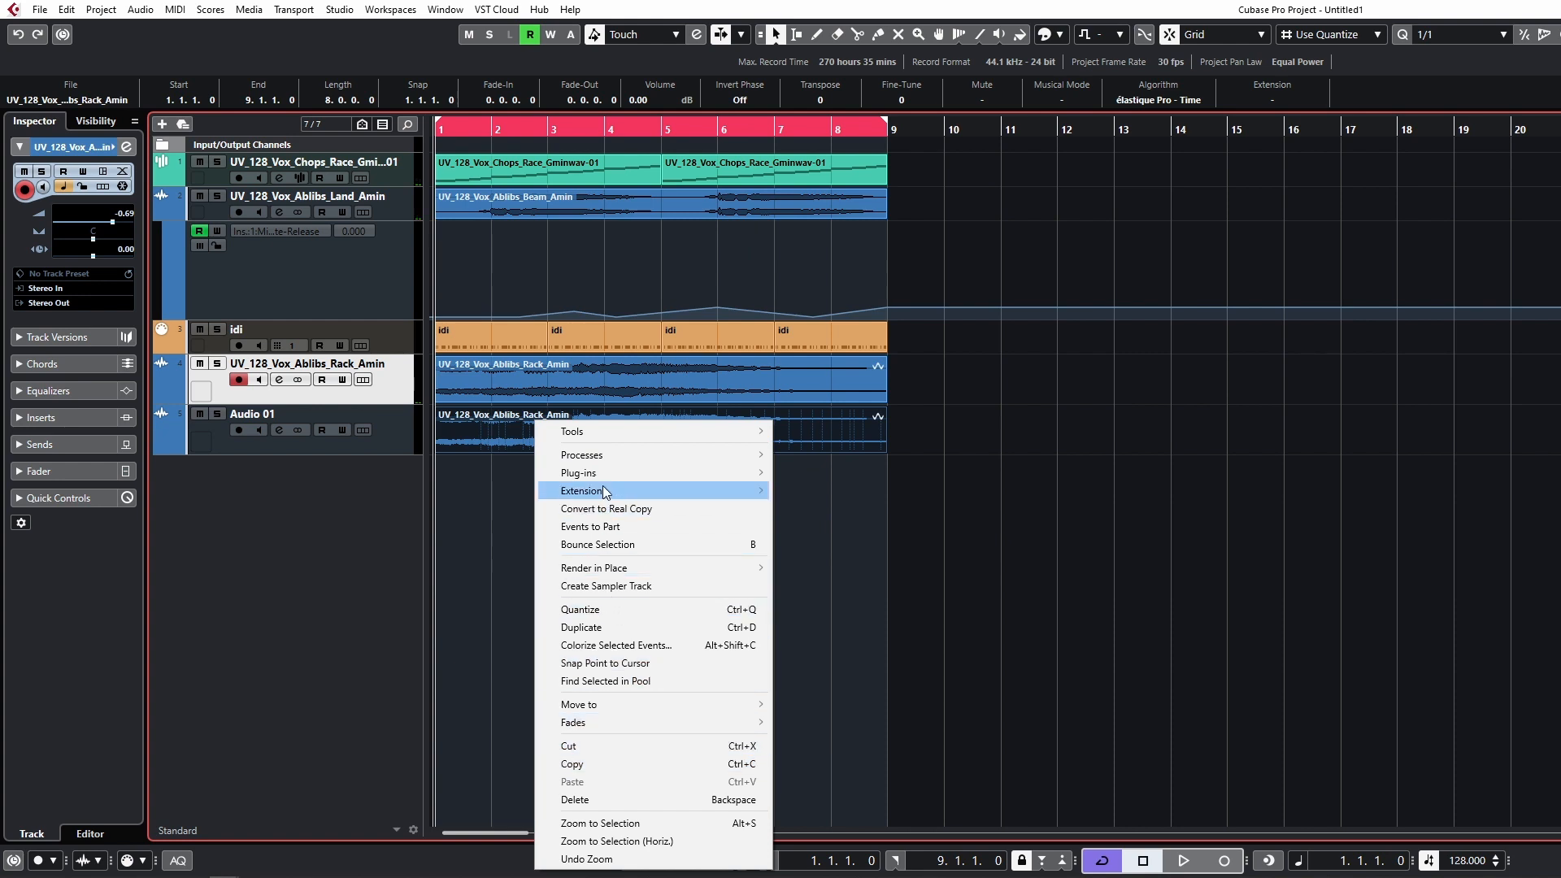
{"action": "mouse_move", "coordinate": [583, 456]}
{"action": "left_click", "coordinate": [821, 615]}
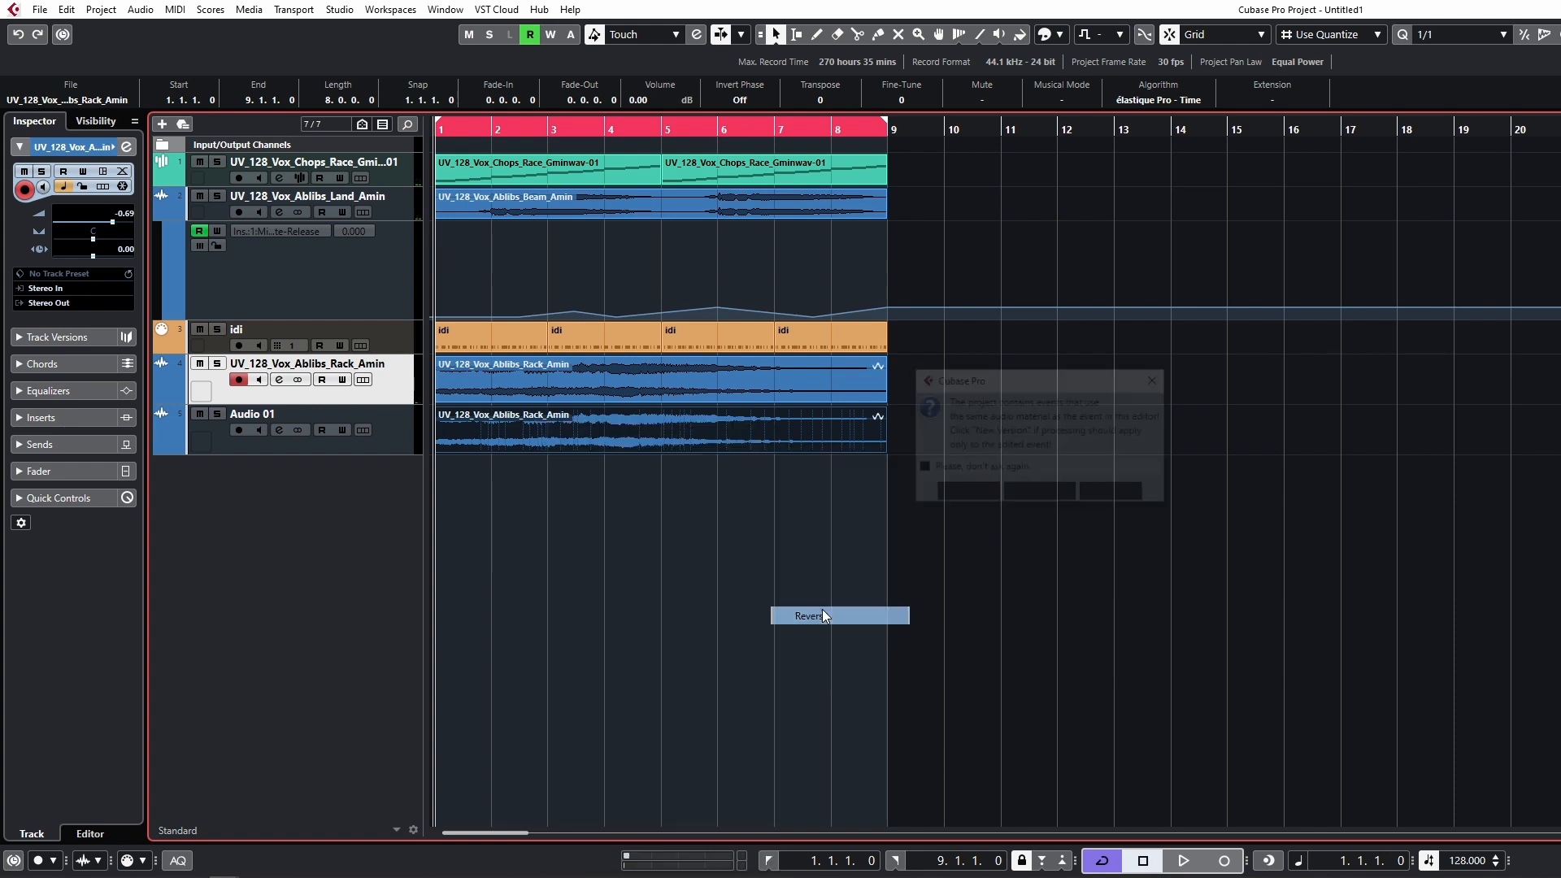
{"action": "left_click", "coordinate": [1039, 494]}
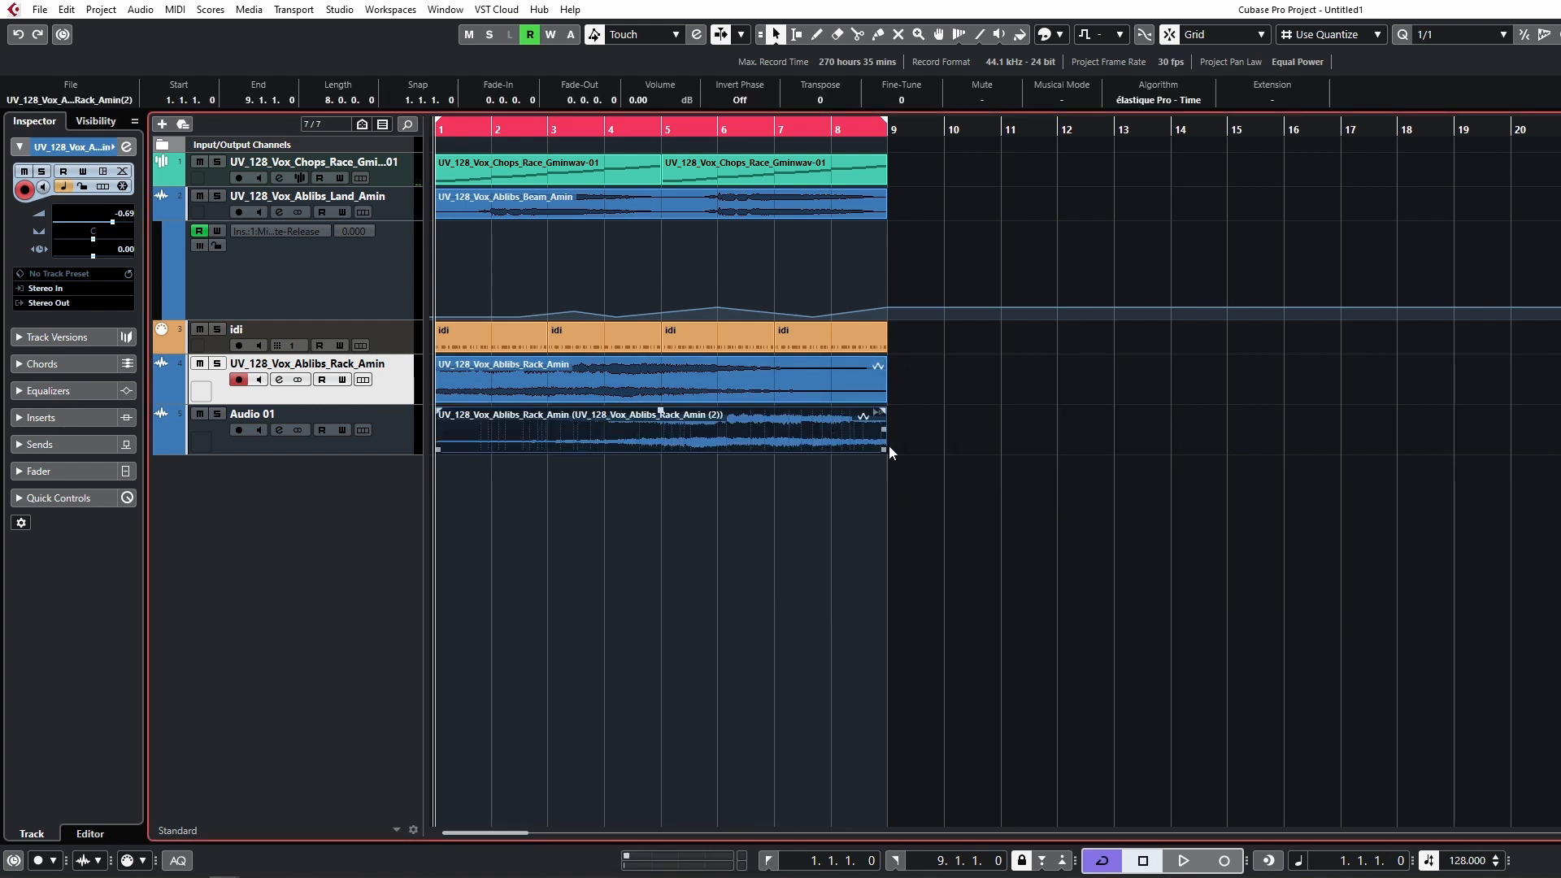
Step: During playback, add a long fade-out to the original Rack adlib clip and a full-length fade-in to the reversed copy
{"action": "key", "text": "space"}
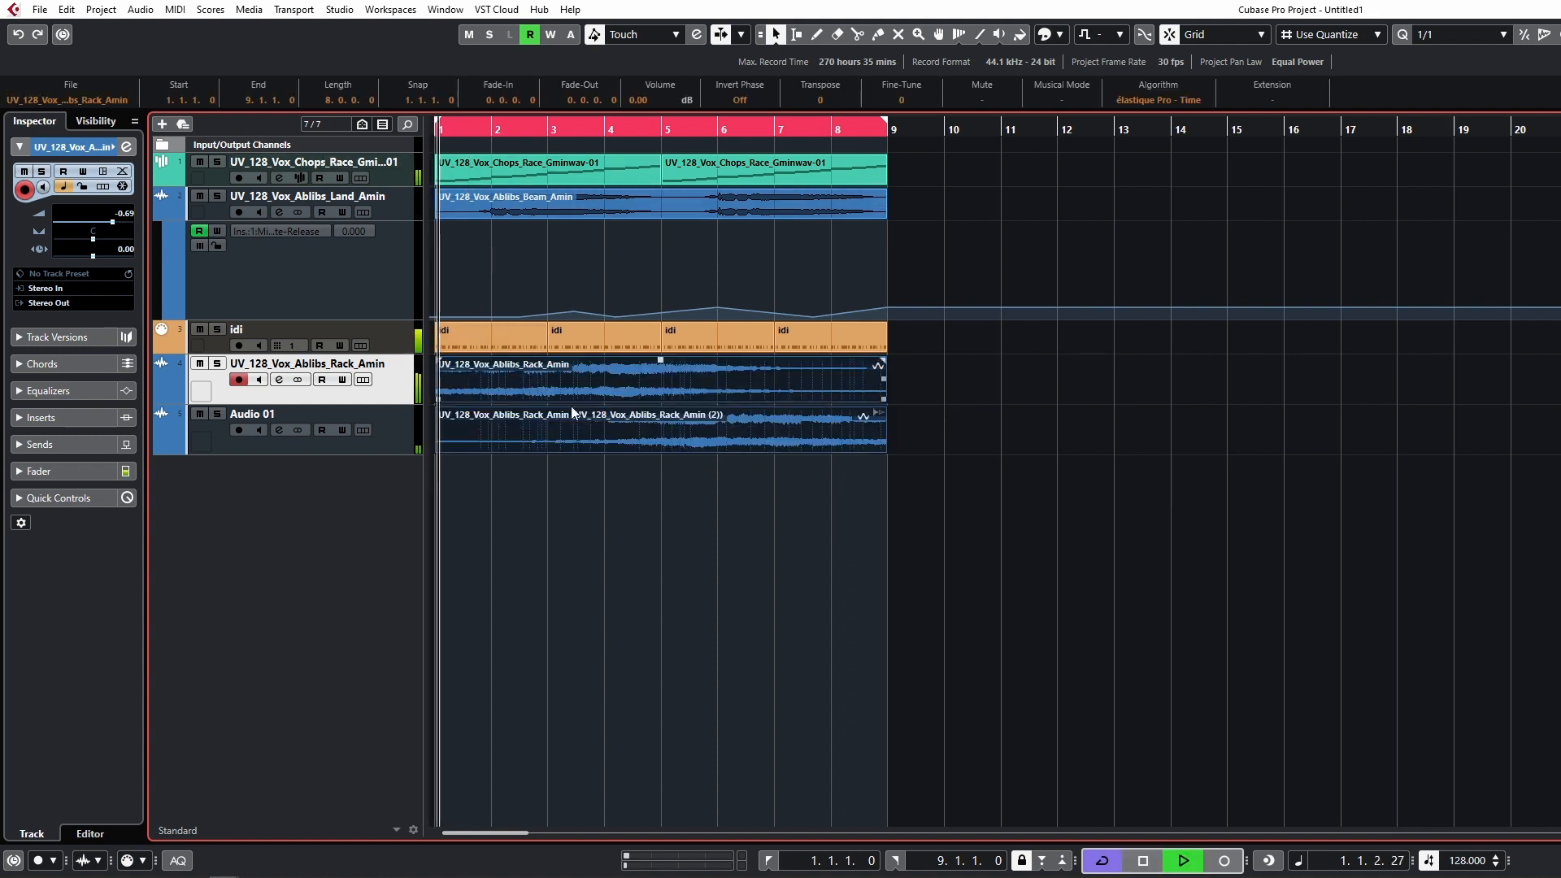
{"action": "left_click", "coordinate": [626, 450]}
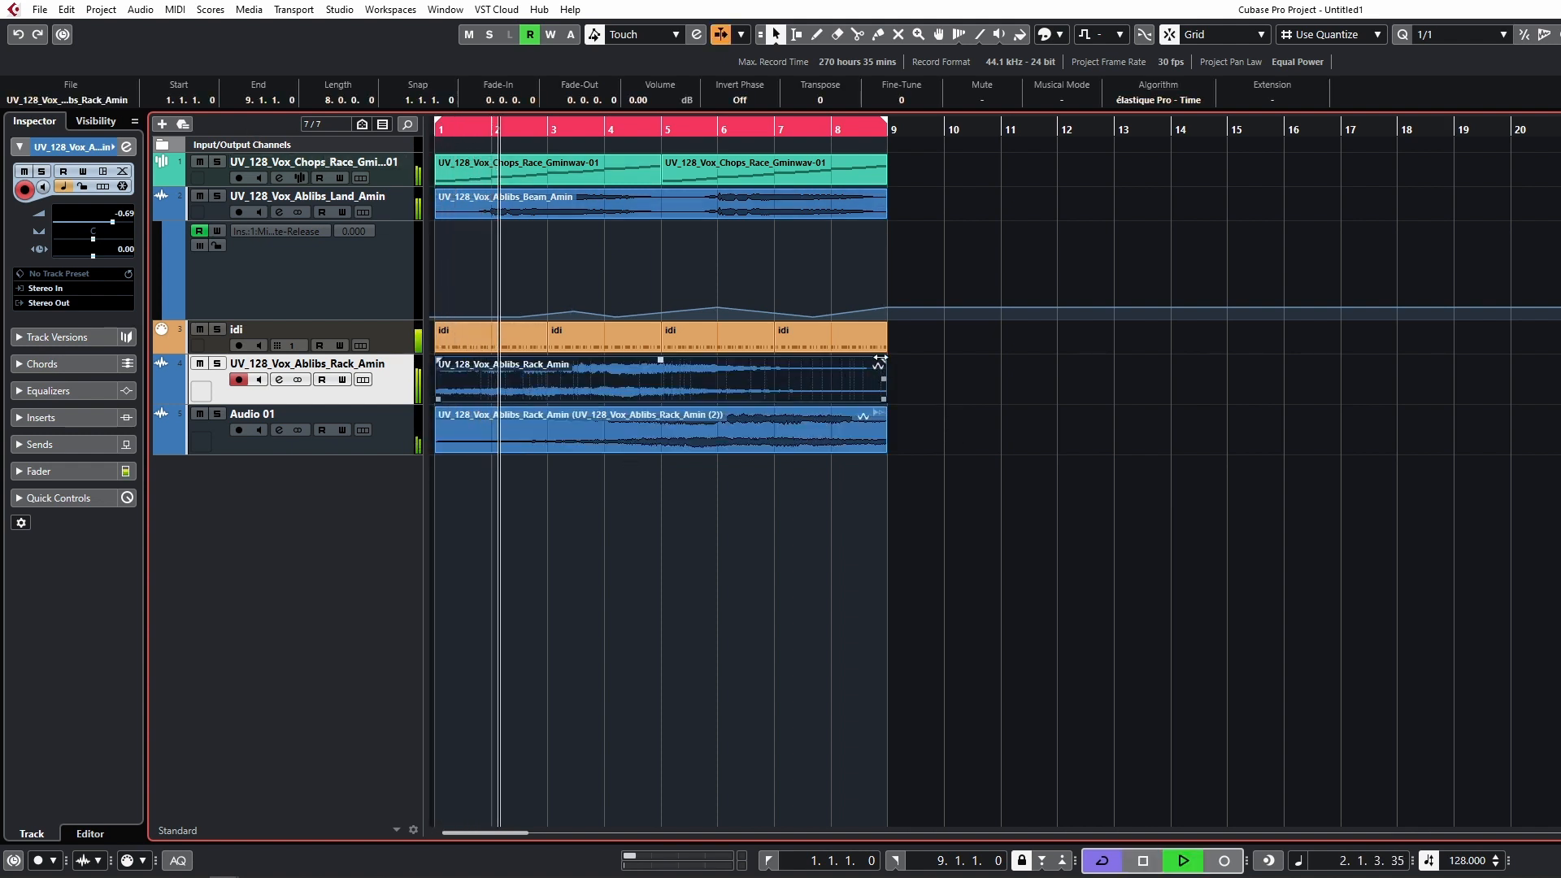
{"action": "left_click", "coordinate": [612, 446]}
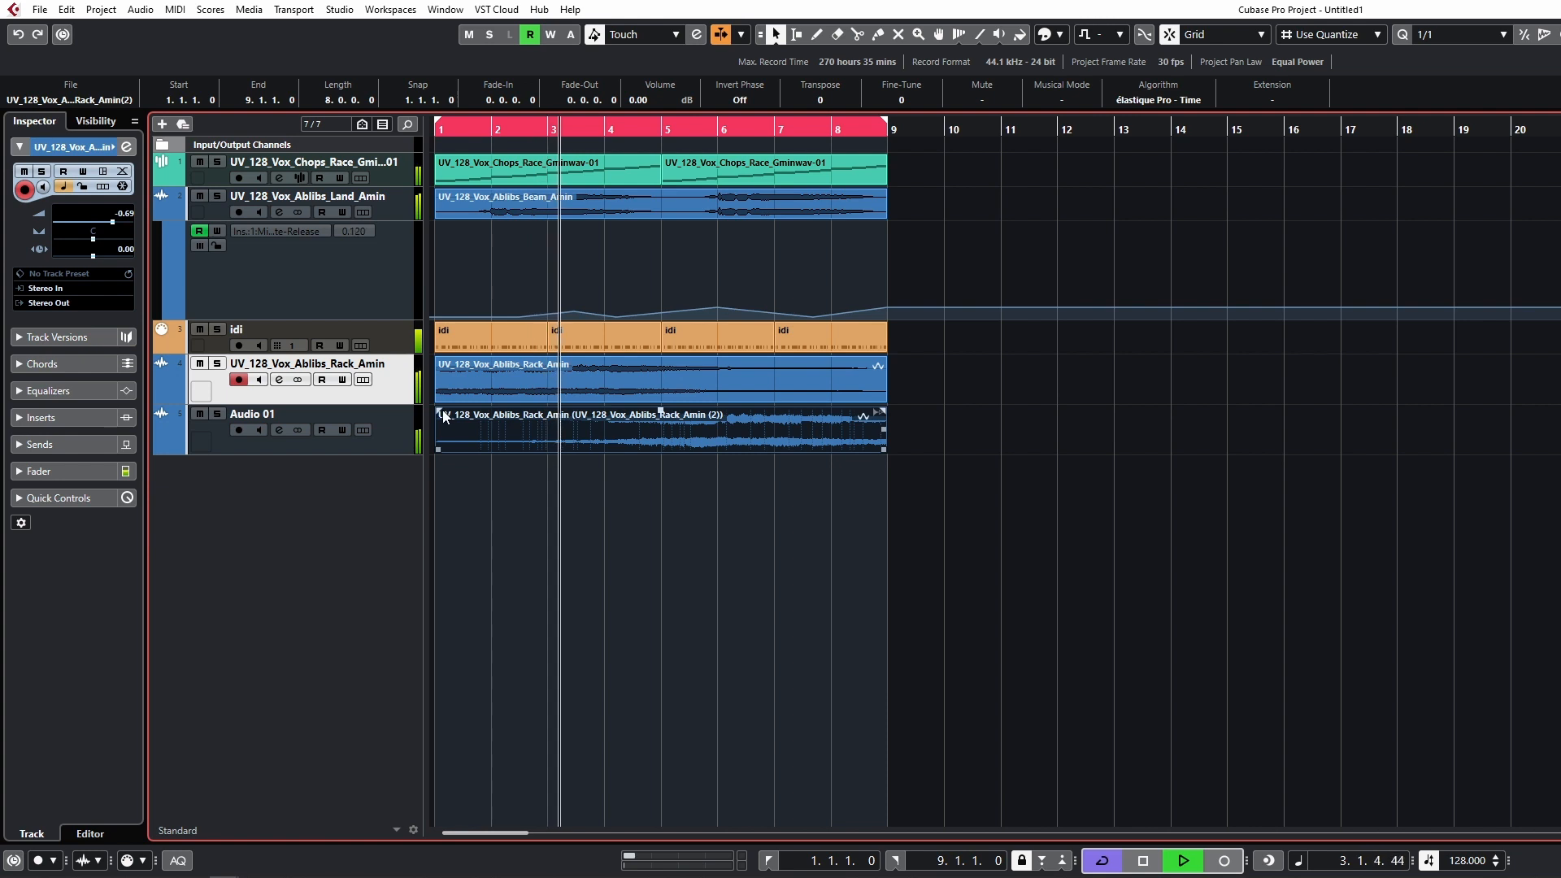
{"action": "mouse_move", "coordinate": [439, 411]}
{"action": "left_mouse_down"}
{"action": "mouse_move", "coordinate": [975, 438]}
{"action": "mouse_move", "coordinate": [828, 441]}
{"action": "mouse_move", "coordinate": [452, 397]}
{"action": "left_mouse_up"}
{"action": "left_click", "coordinate": [975, 483]}
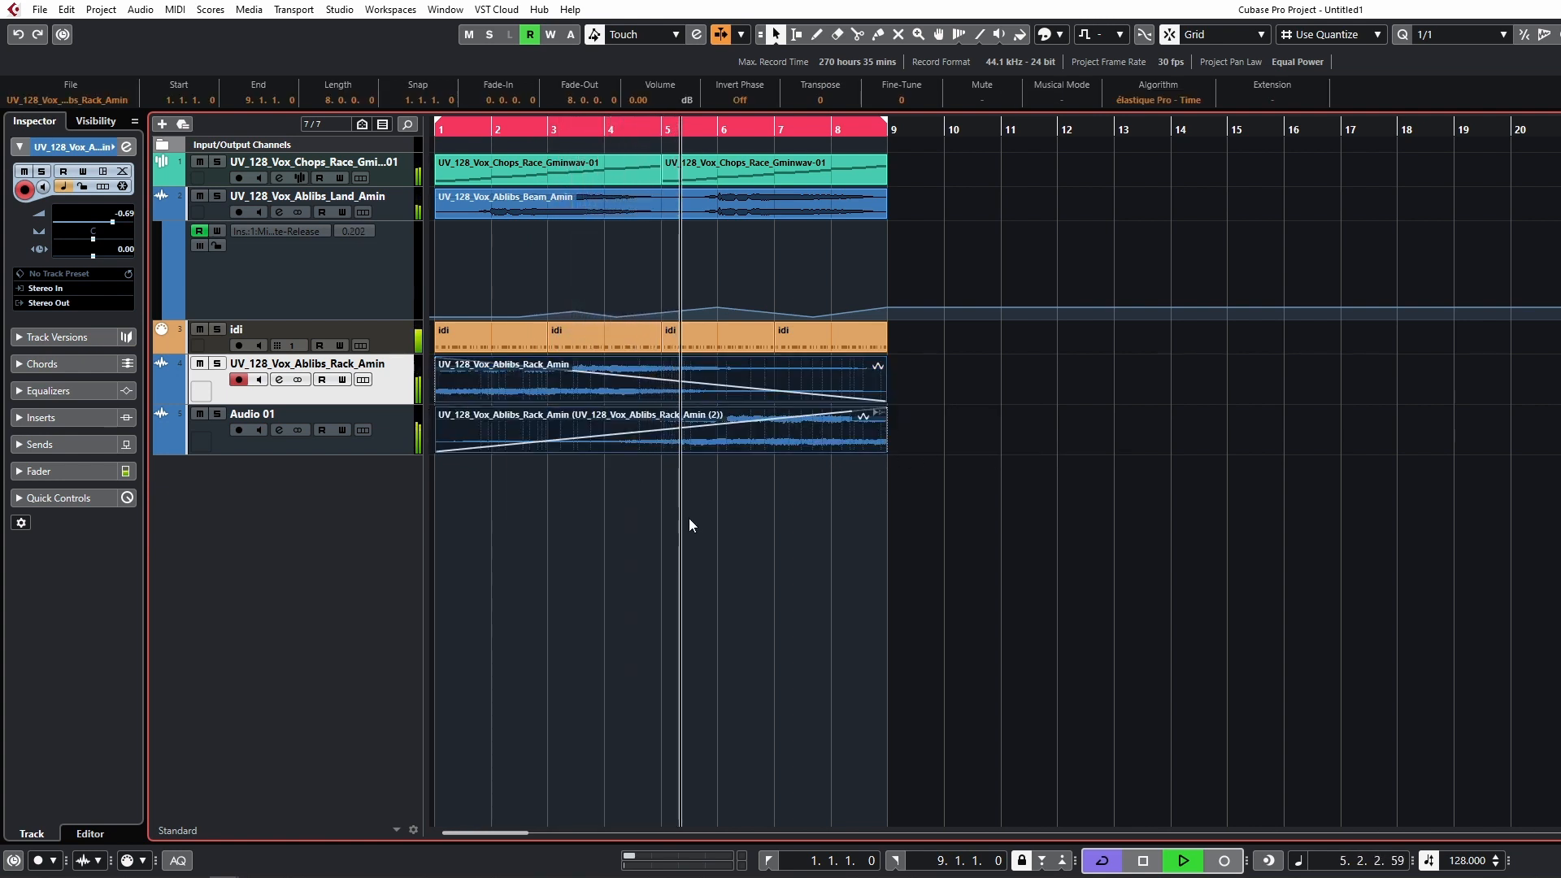
{"action": "left_click_drag", "start_coordinate": [1097, 484], "coordinate": [479, 376]}
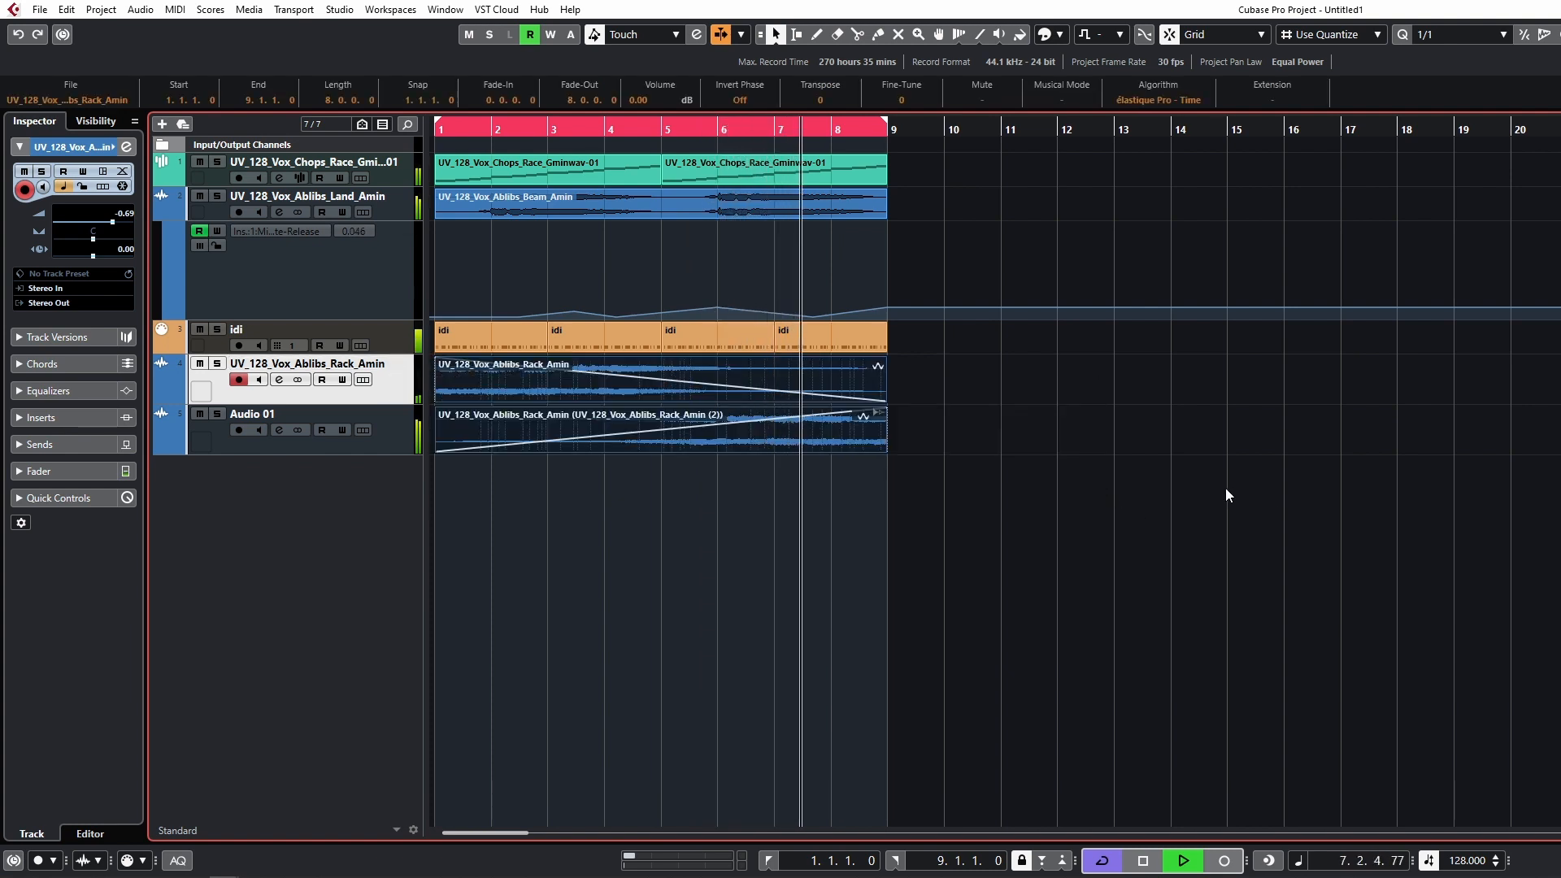
{"action": "left_click", "coordinate": [925, 462]}
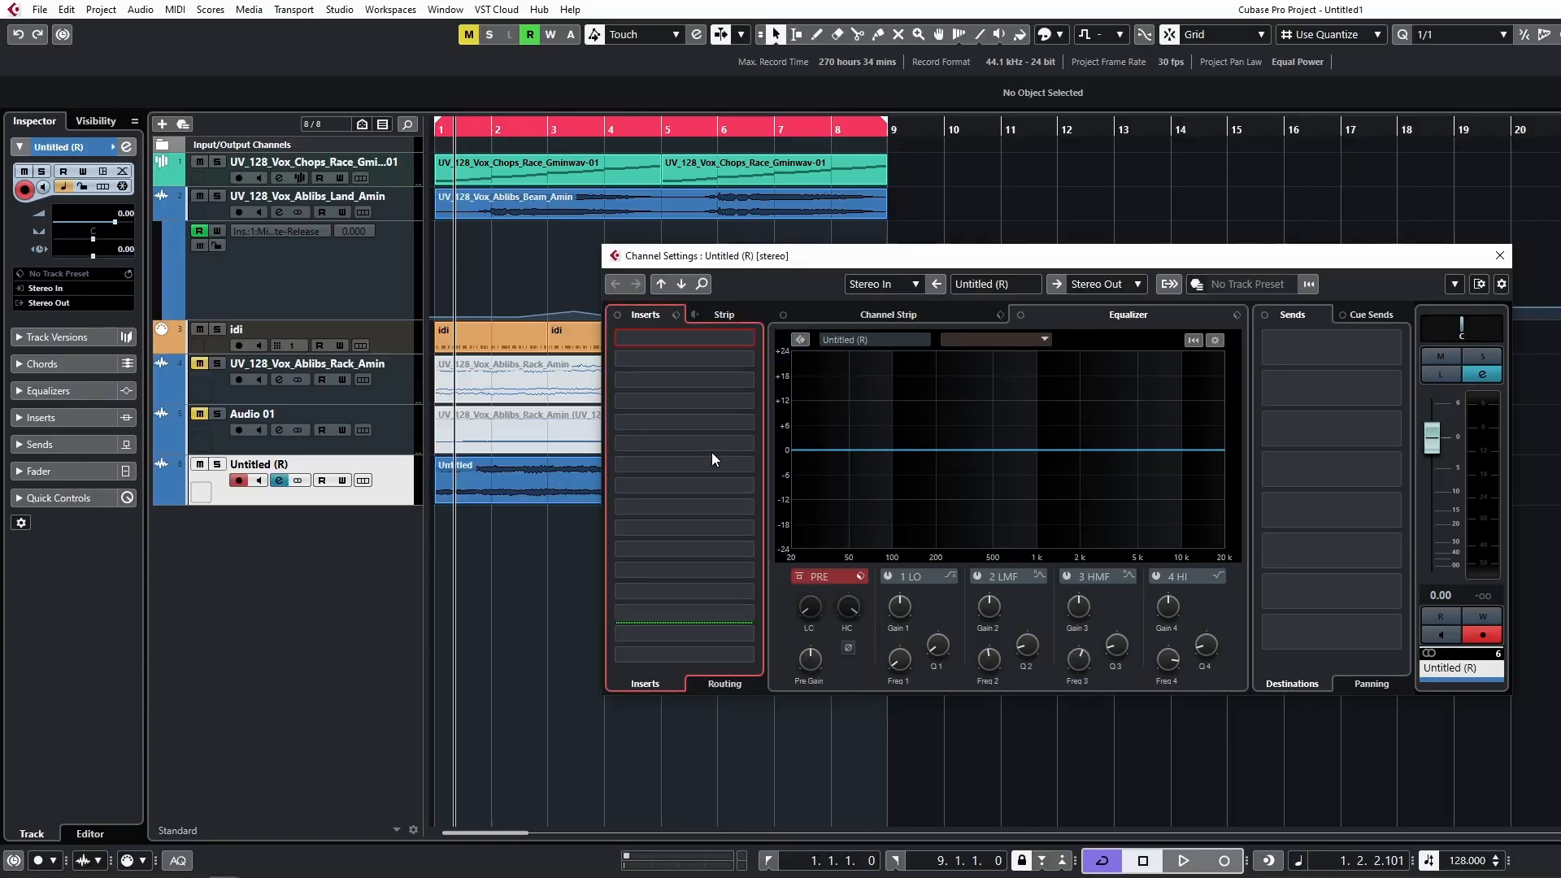
Step: Add Blackhole to the Untitled (R) track's first insert, set its mix to 100, start playback and close the plug-in
{"action": "left_click", "coordinate": [637, 339]}
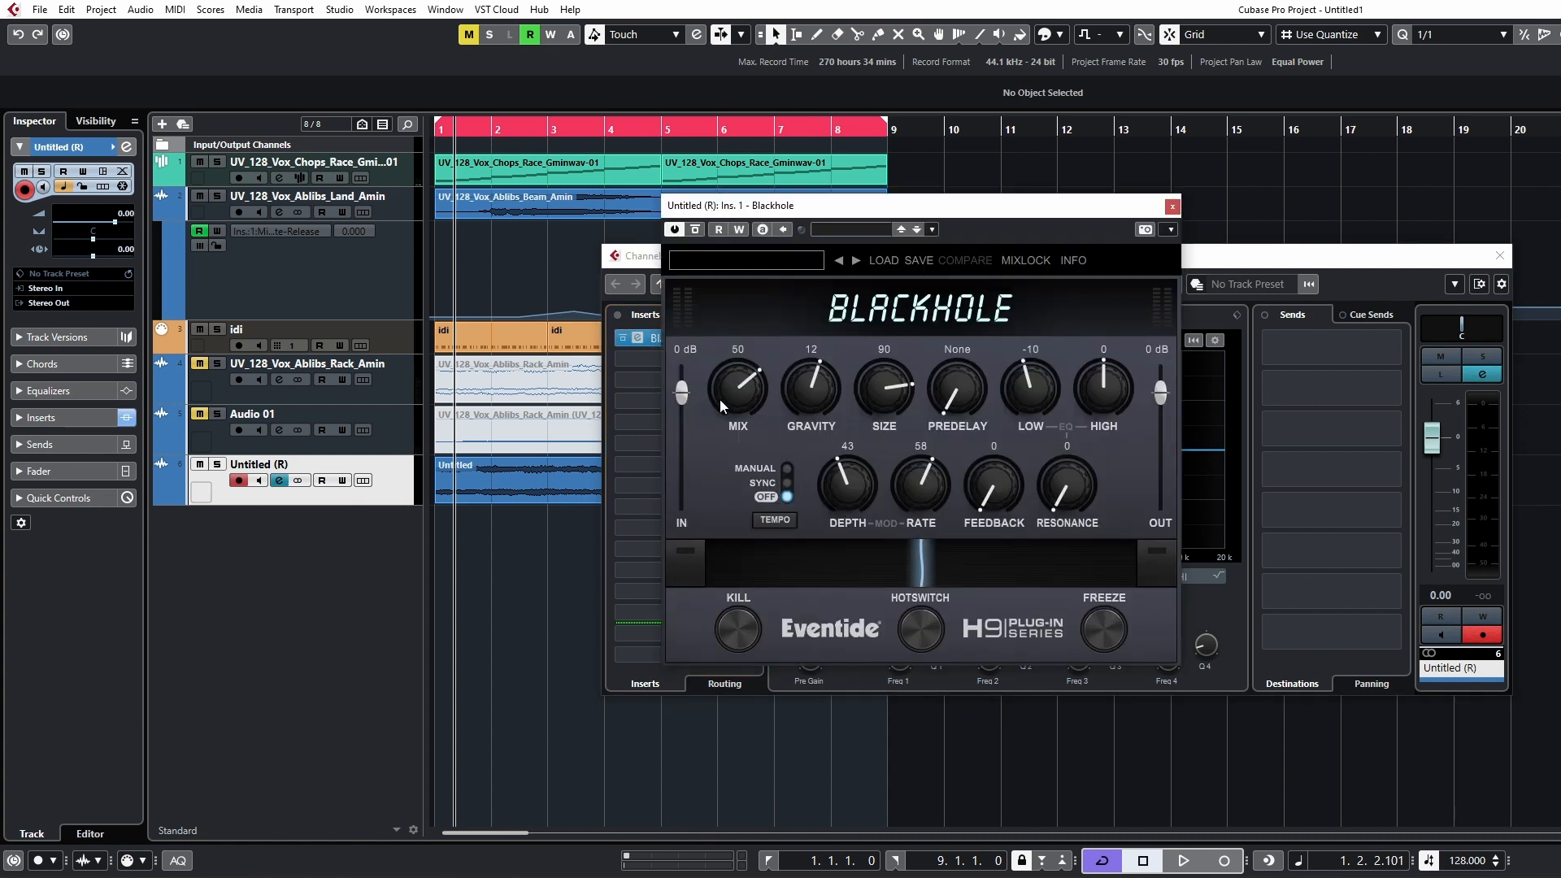
{"action": "left_click_drag", "start_coordinate": [723, 401], "coordinate": [760, 163]}
{"action": "key", "text": "KP_Decimal"}
{"action": "key", "text": "space"}
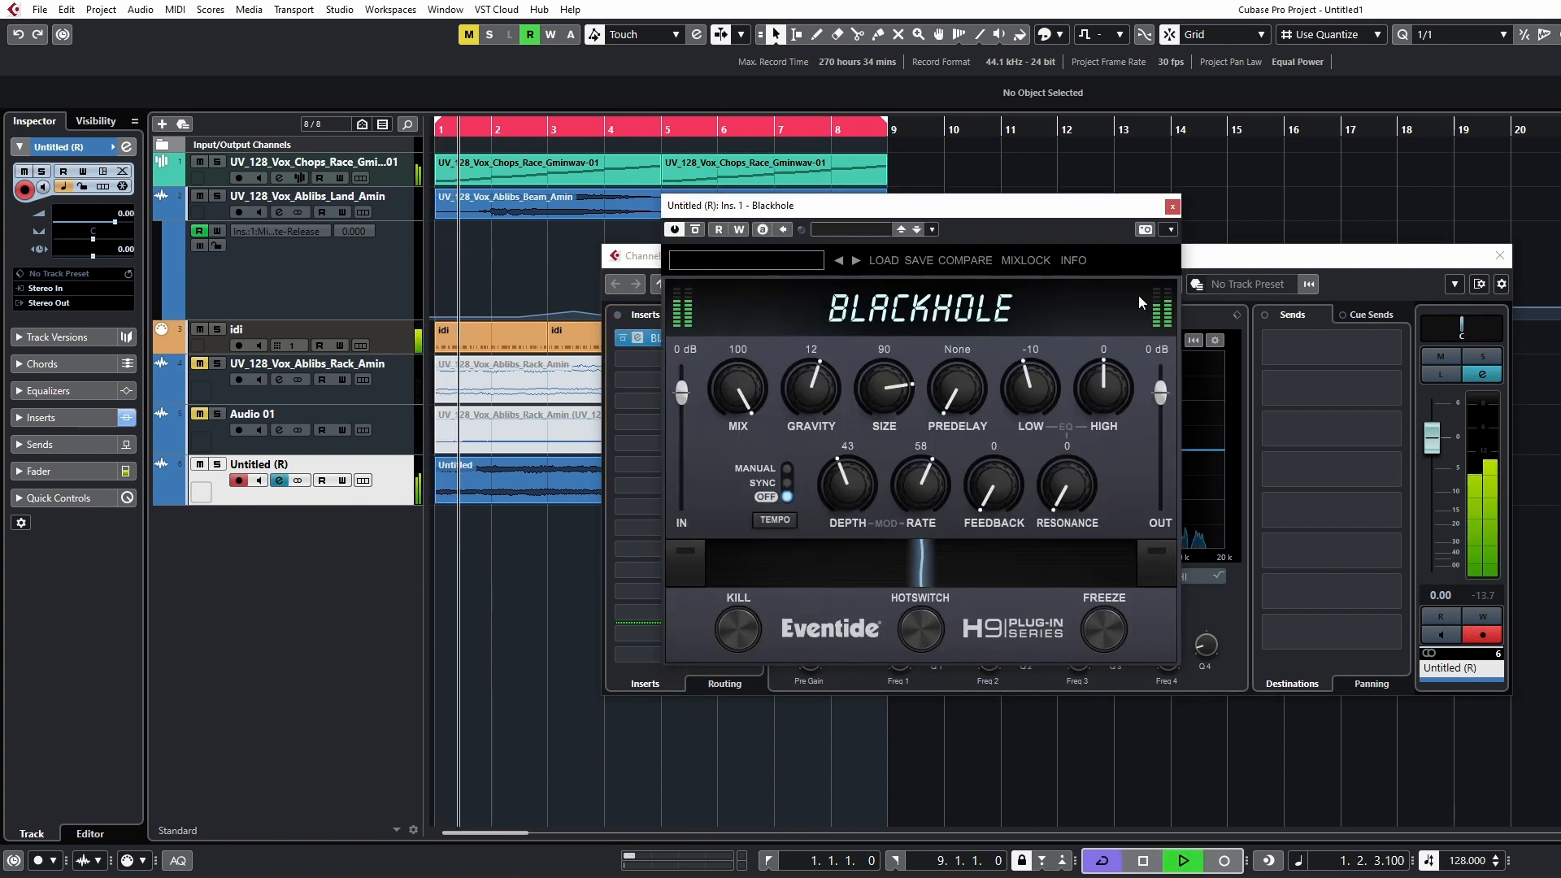
{"action": "left_click", "coordinate": [1172, 206]}
Step: Enable the low-cut filter on the Untitled (R) channel and raise its frequency to remove the lows
{"action": "left_click_drag", "start_coordinate": [809, 601], "coordinate": [826, 543]}
{"action": "left_click", "coordinate": [797, 592]}
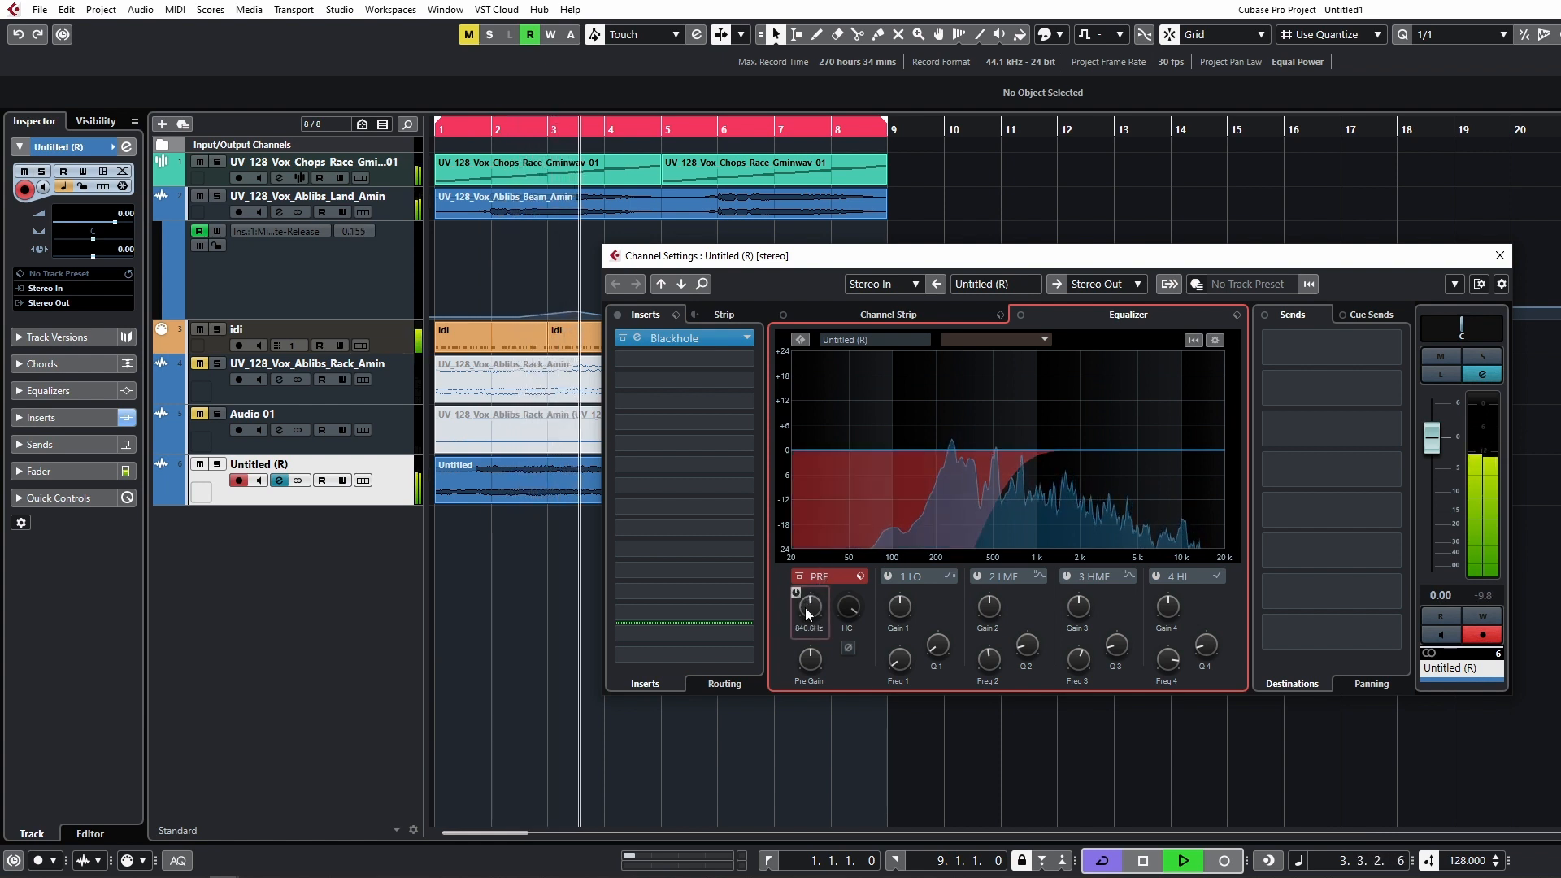
{"action": "left_click_drag", "start_coordinate": [814, 598], "coordinate": [815, 602]}
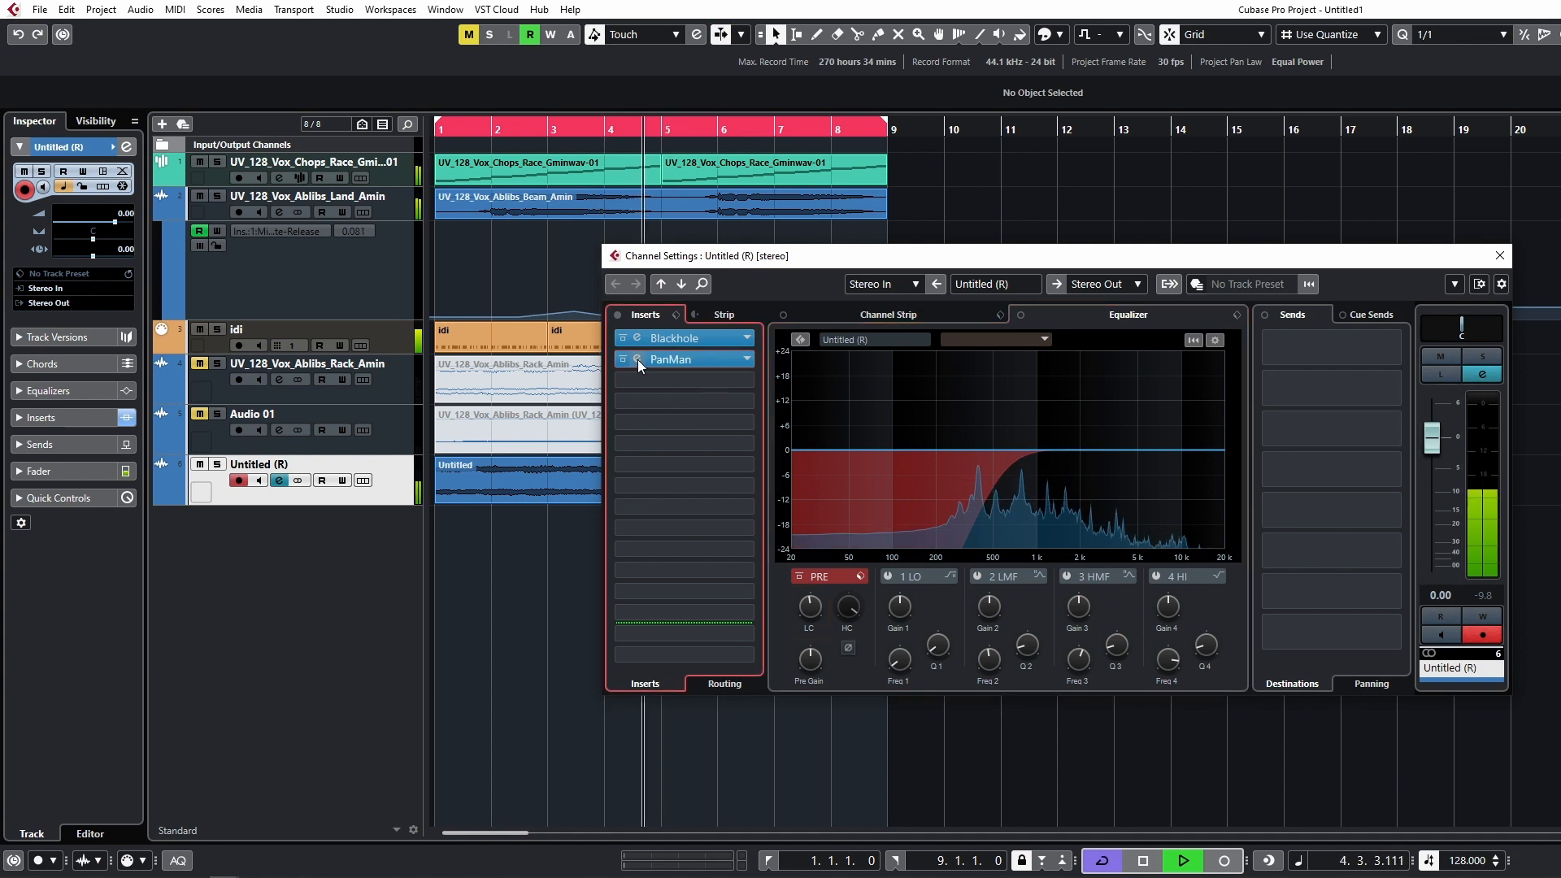
Step: Set up PanMan in the Untitled (R) track's second insert with increased width and smoothing and a changed rhythm, and close the channel settings
{"action": "left_click", "coordinate": [637, 360]}
{"action": "key", "text": "space"}
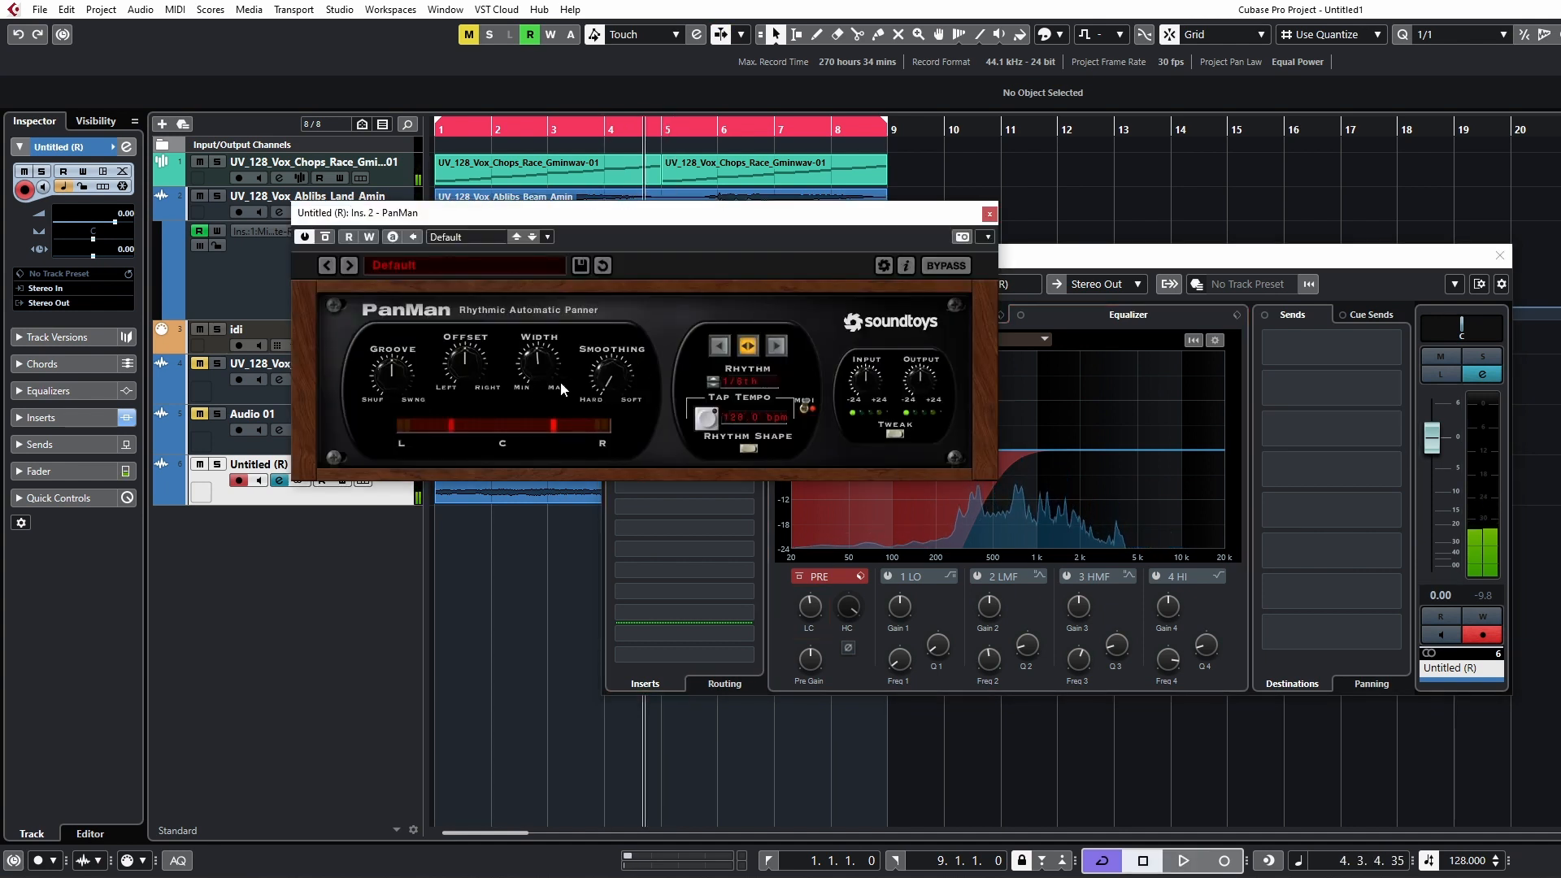
{"action": "key", "text": "space"}
{"action": "left_click_drag", "start_coordinate": [548, 365], "coordinate": [626, 398]}
{"action": "left_click", "coordinate": [714, 387]}
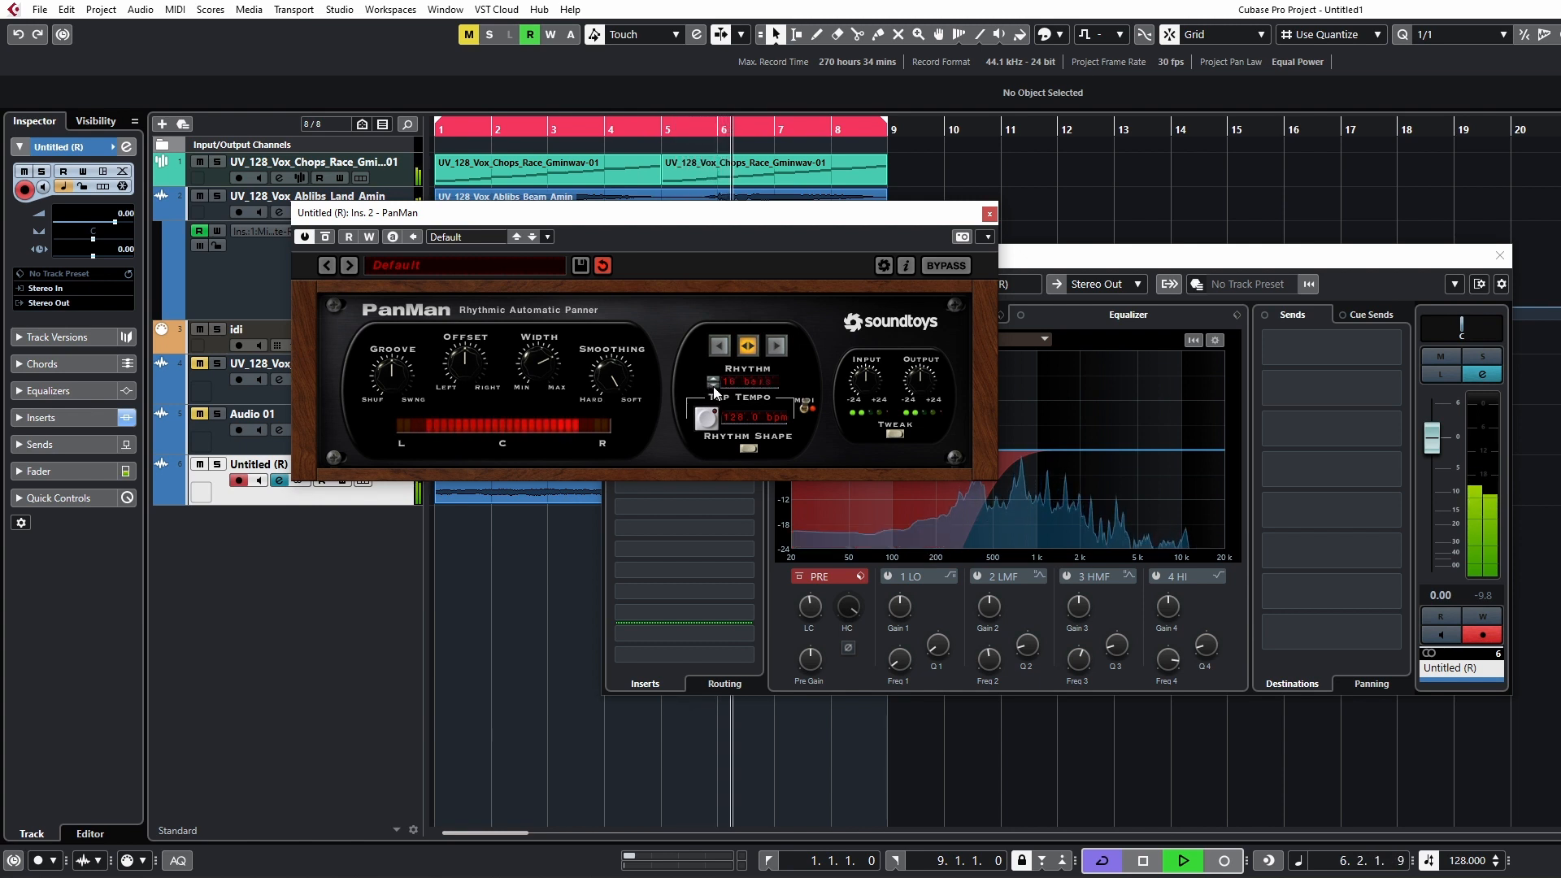
{"action": "left_click", "coordinate": [714, 387]}
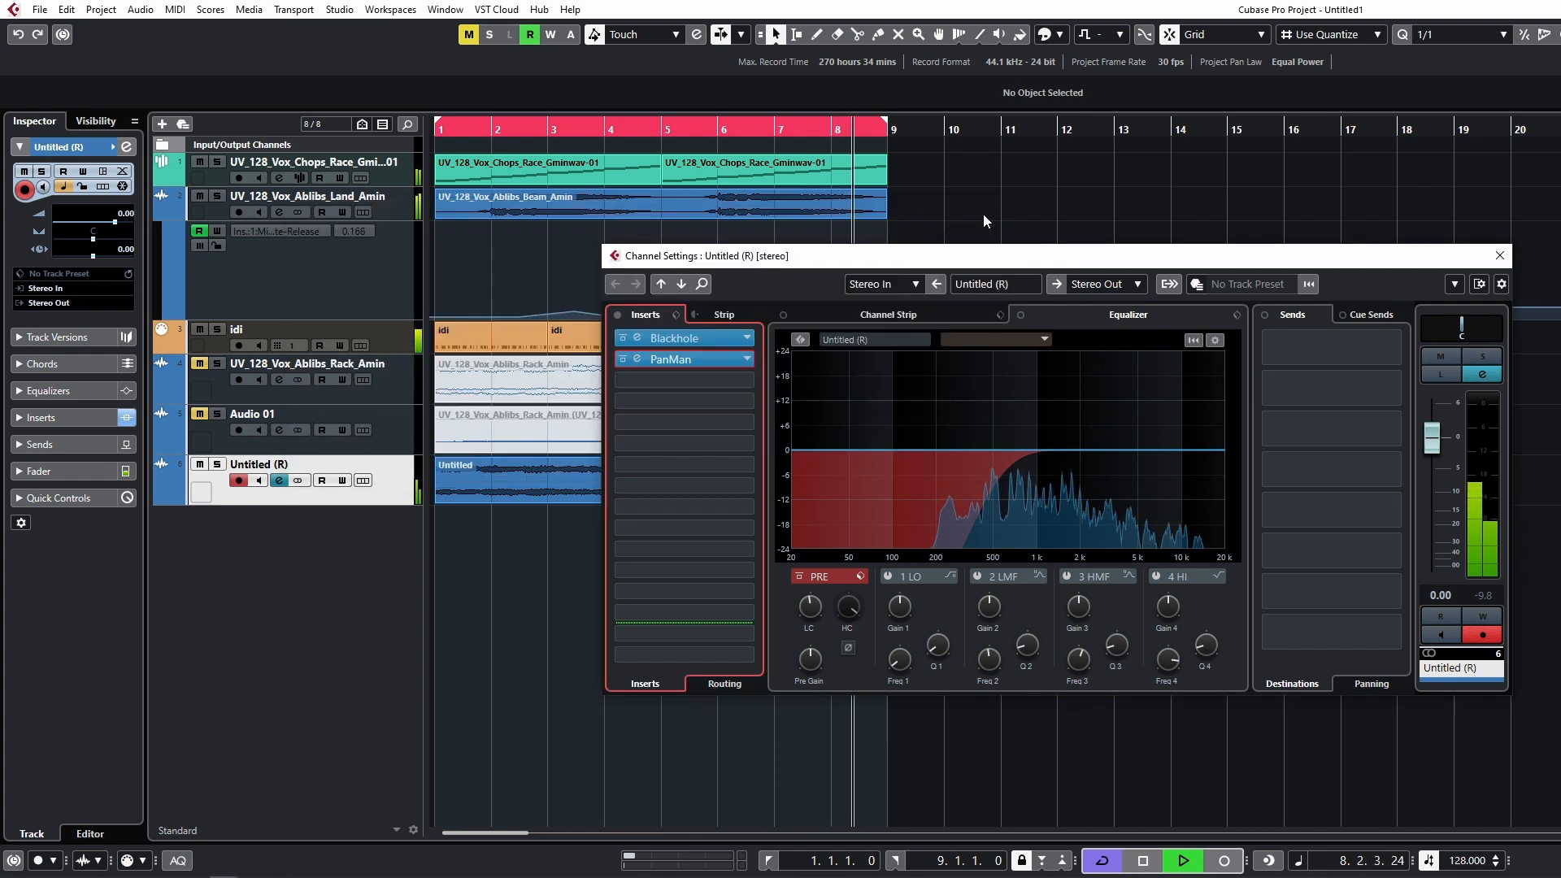
{"action": "left_click", "coordinate": [989, 213]}
{"action": "left_click", "coordinate": [1500, 256]}
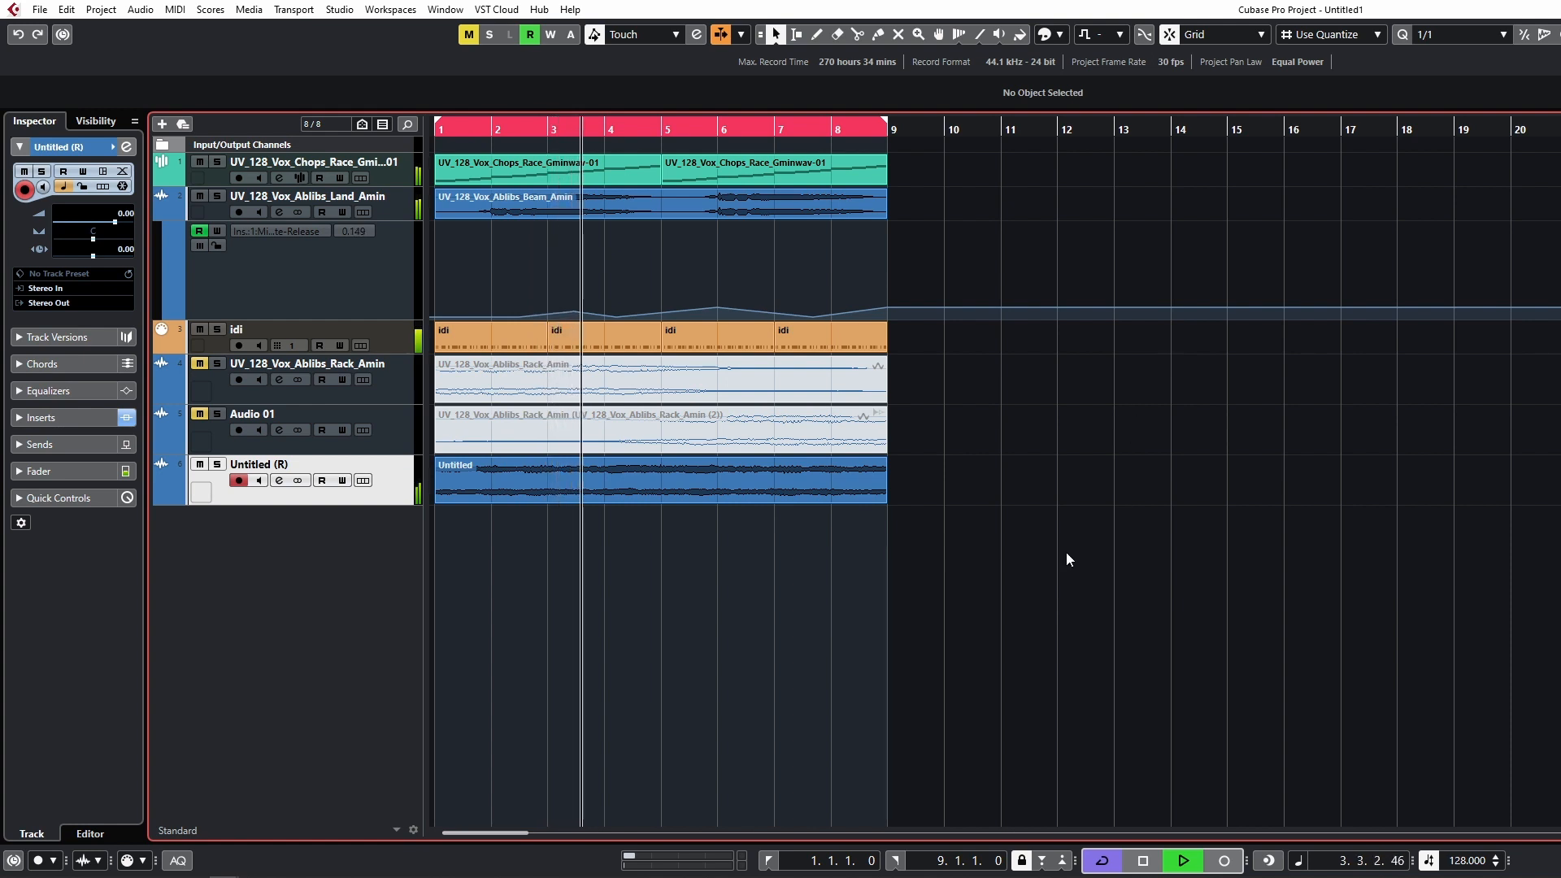
{"action": "key", "text": "space"}
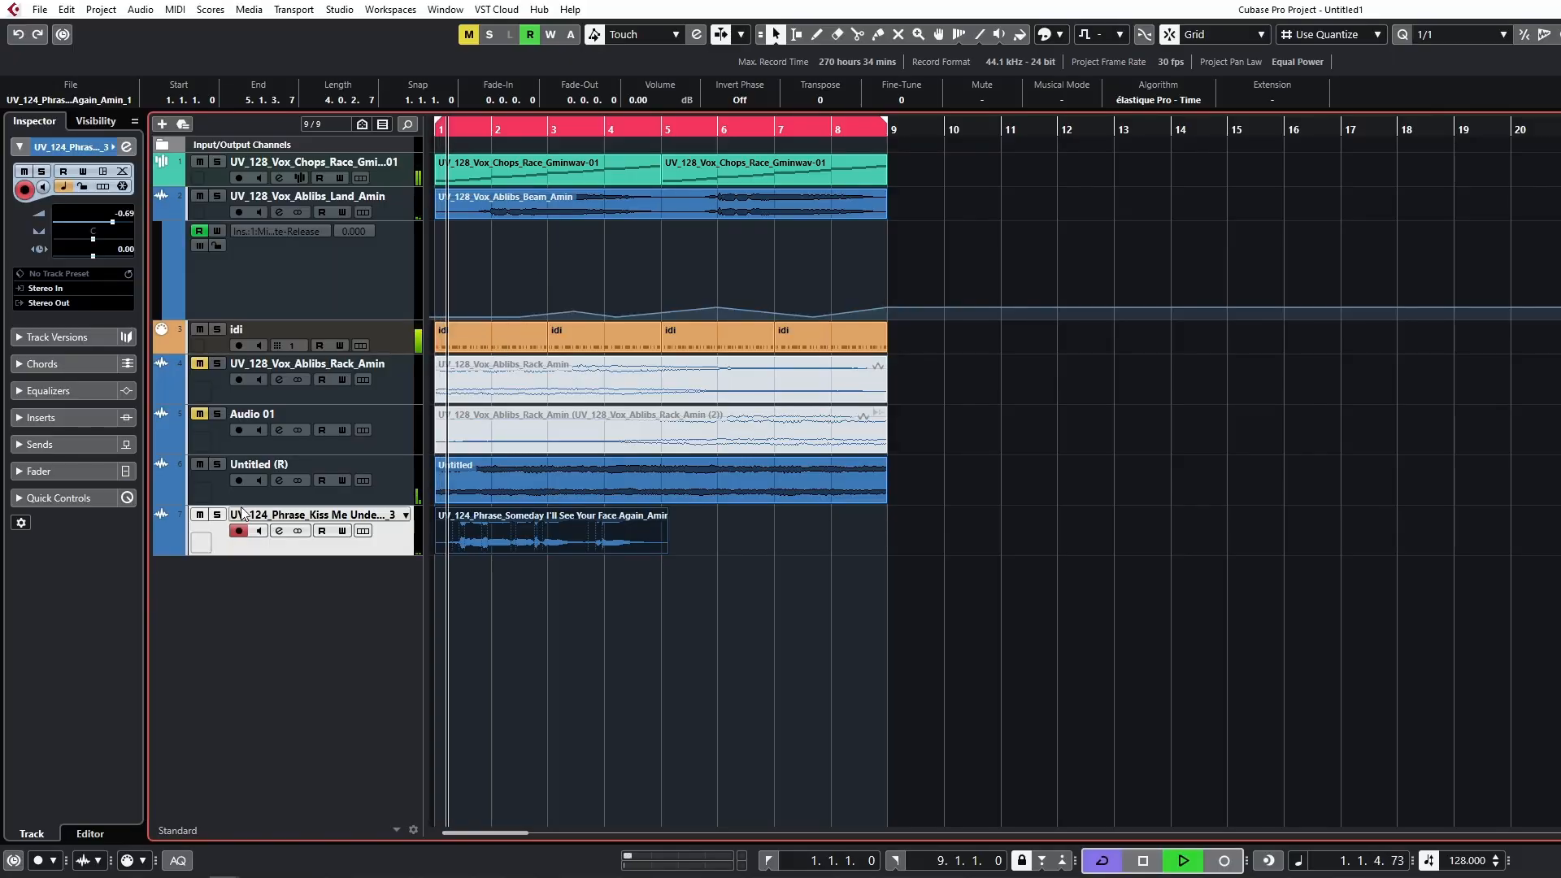
Step: Solo the bottom phrase track and trim its clip to end at bar 4 by splitting it and deleting the remainder
{"action": "left_click", "coordinate": [632, 539]}
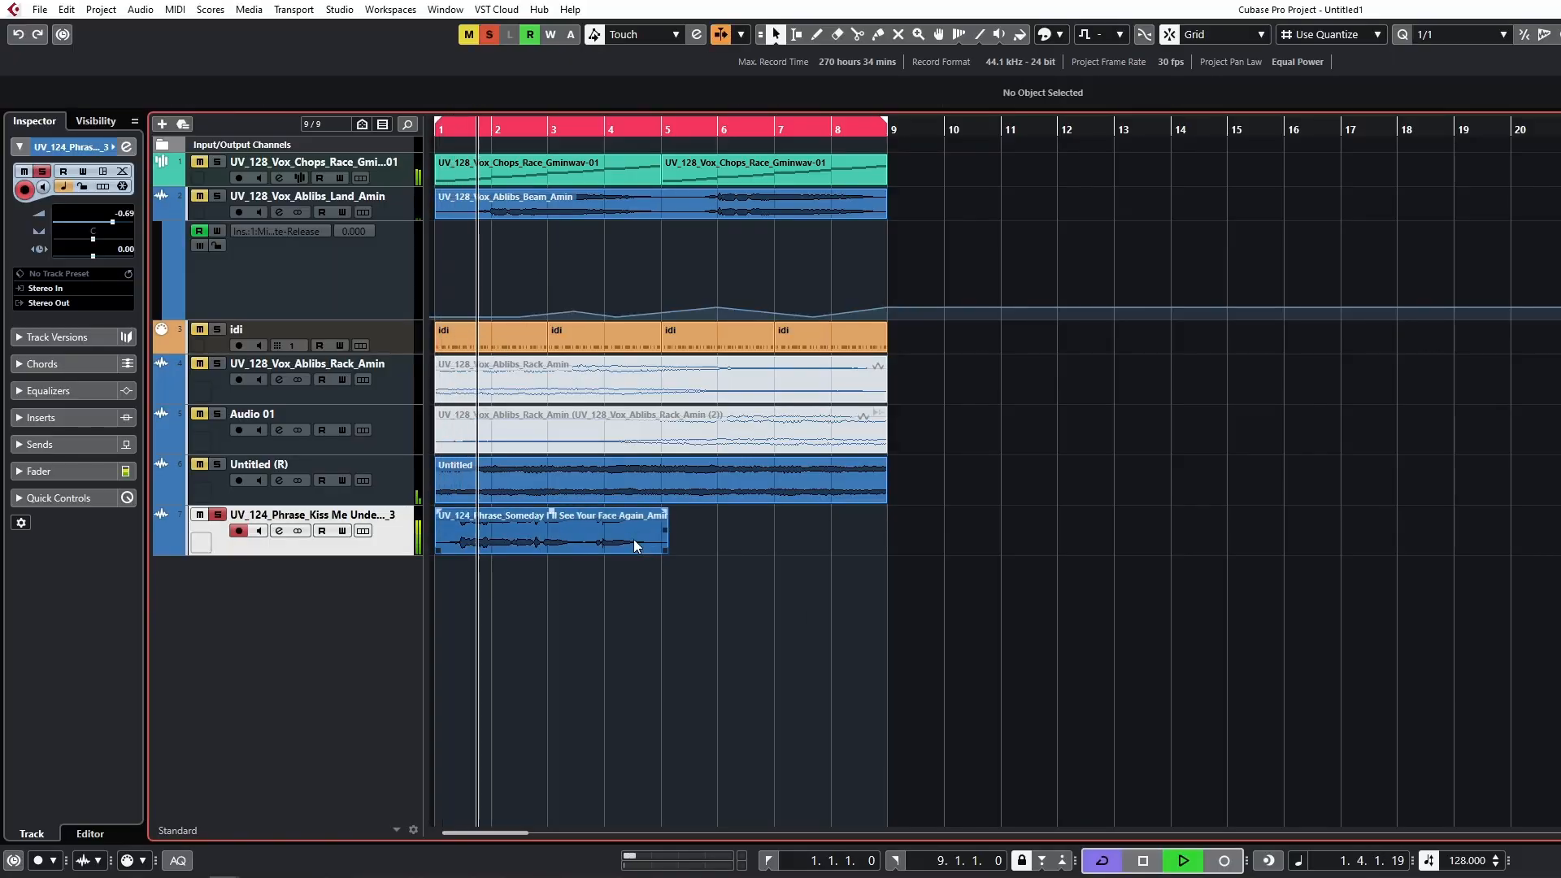
{"action": "left_click", "coordinate": [587, 541], "text": "alt"}
{"action": "left_click_drag", "start_coordinate": [675, 554], "coordinate": [643, 536]}
{"action": "key", "text": "Delete"}
{"action": "key", "text": "space"}
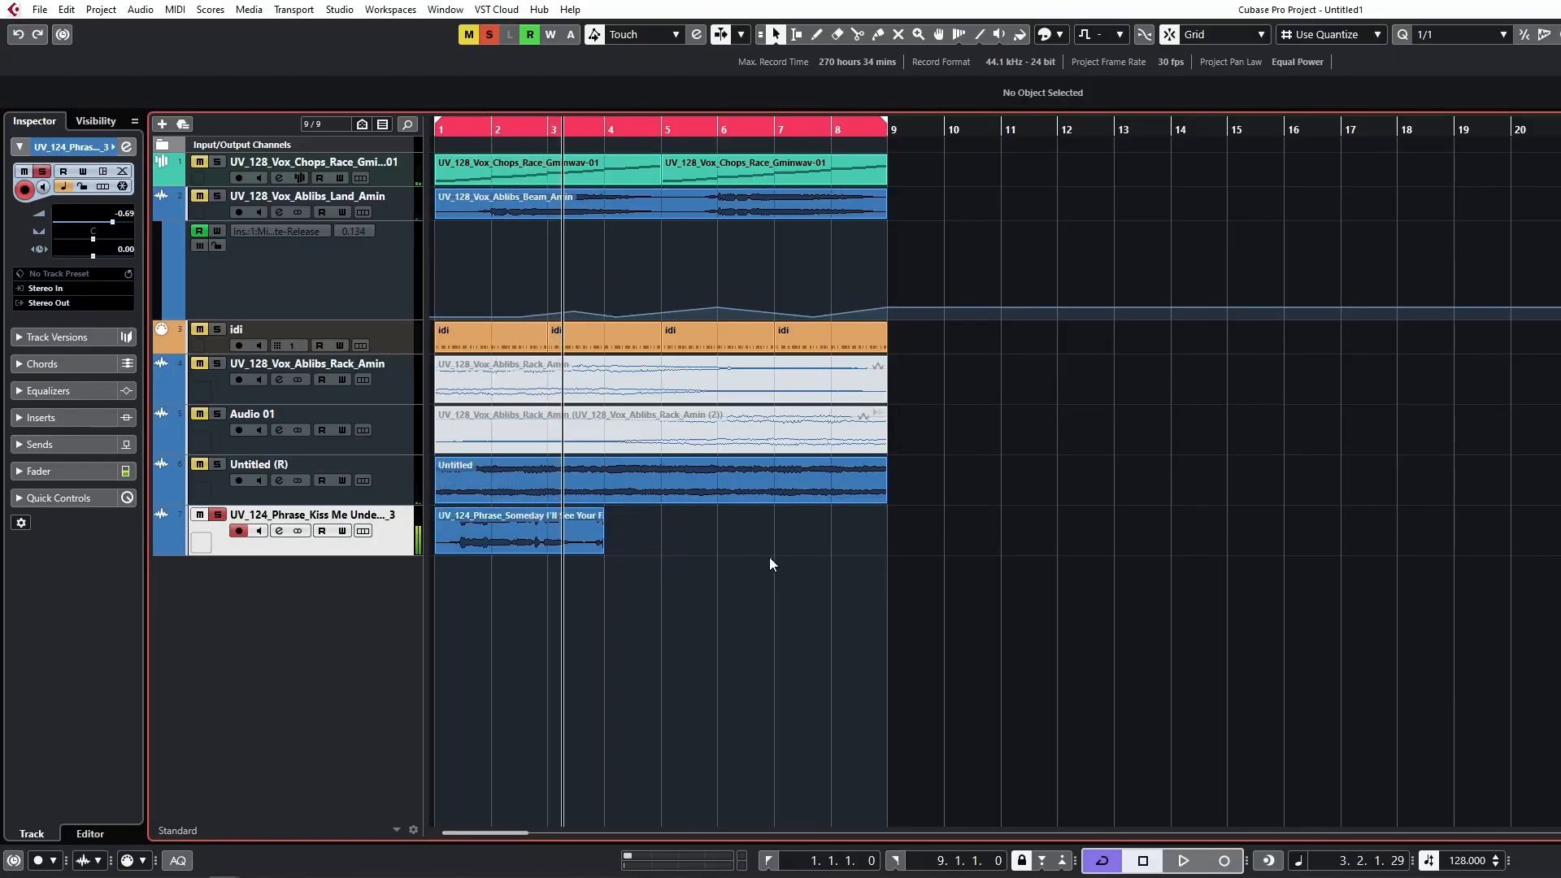
Step: Set the loop locators around the trimmed phrase clip and return the cursor to the loop start
{"action": "left_click", "coordinate": [567, 553]}
{"action": "key", "text": "p"}
{"action": "key", "text": "KP_1"}
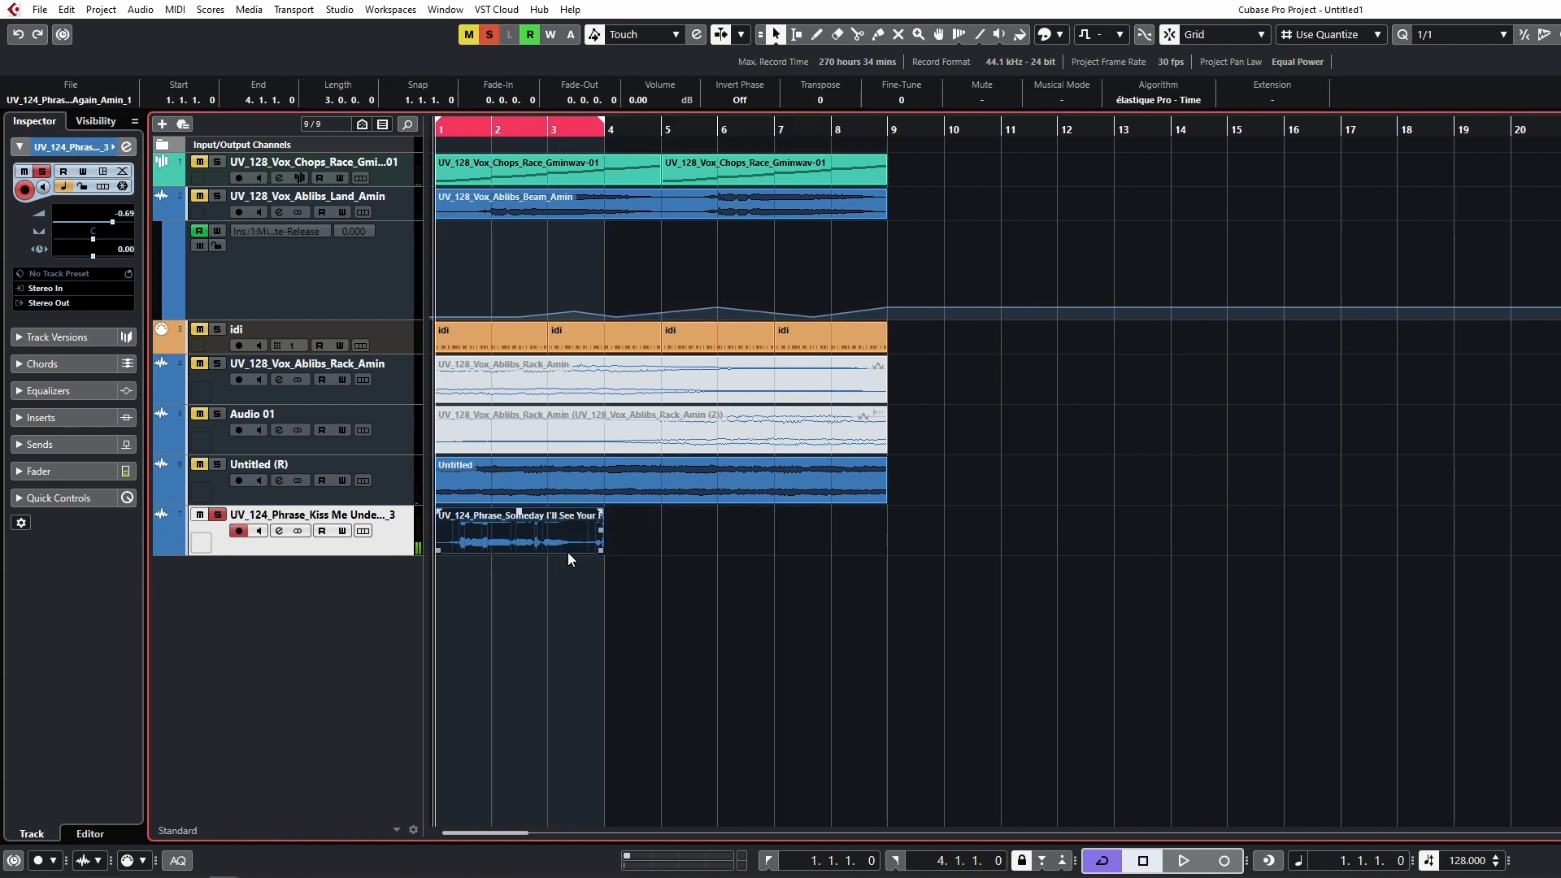
Step: Open the phrase track's channel settings and load Modular FX in its first insert
{"action": "left_click", "coordinate": [281, 531]}
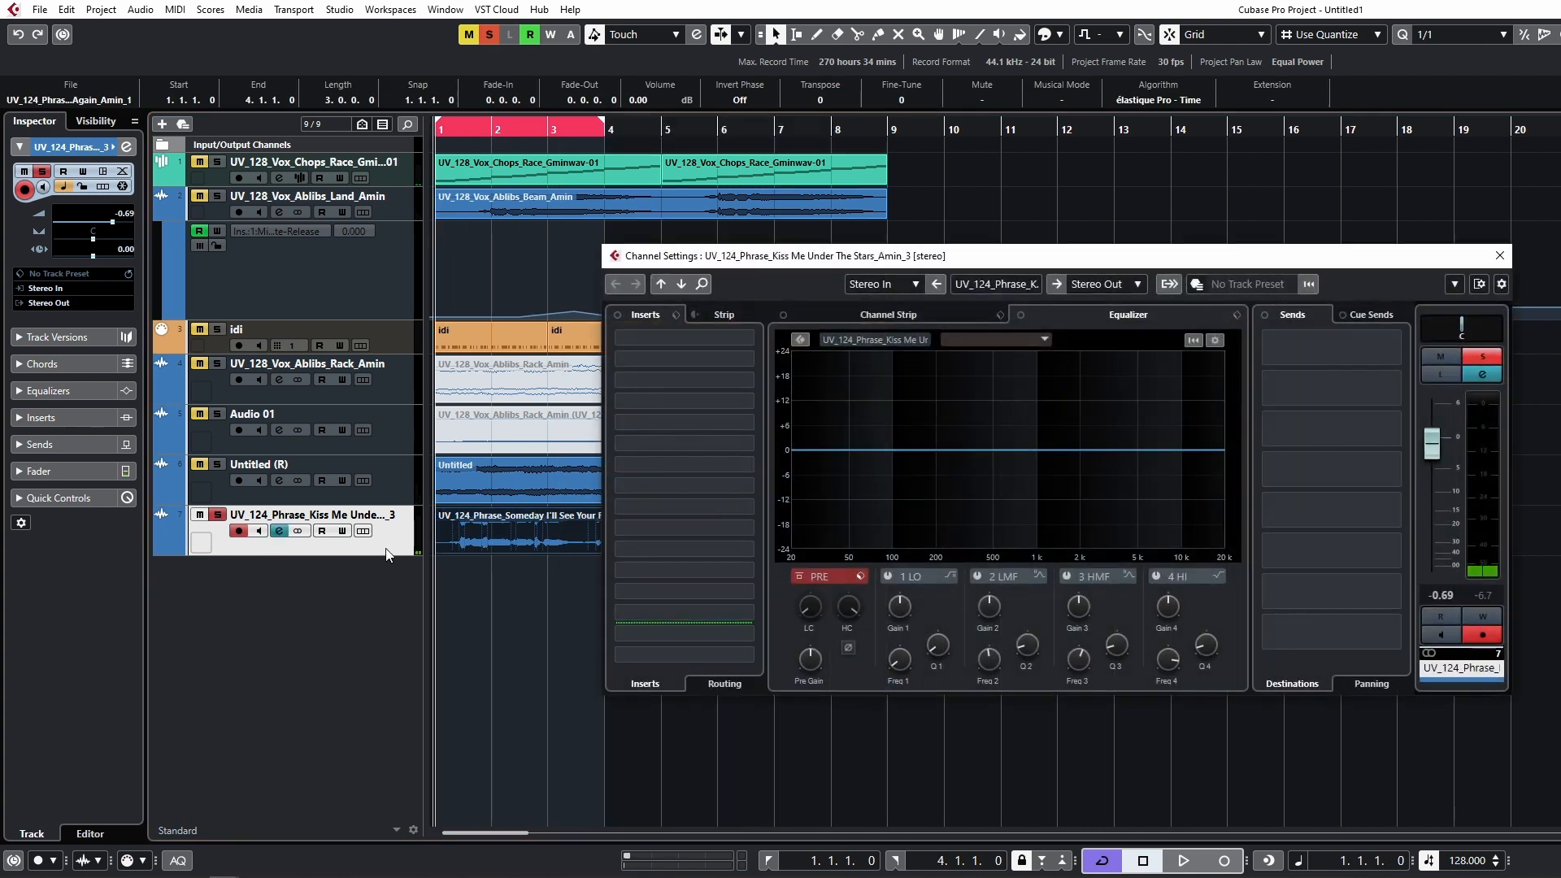
{"action": "left_click", "coordinate": [639, 337]}
{"action": "type", "text": "modular"}
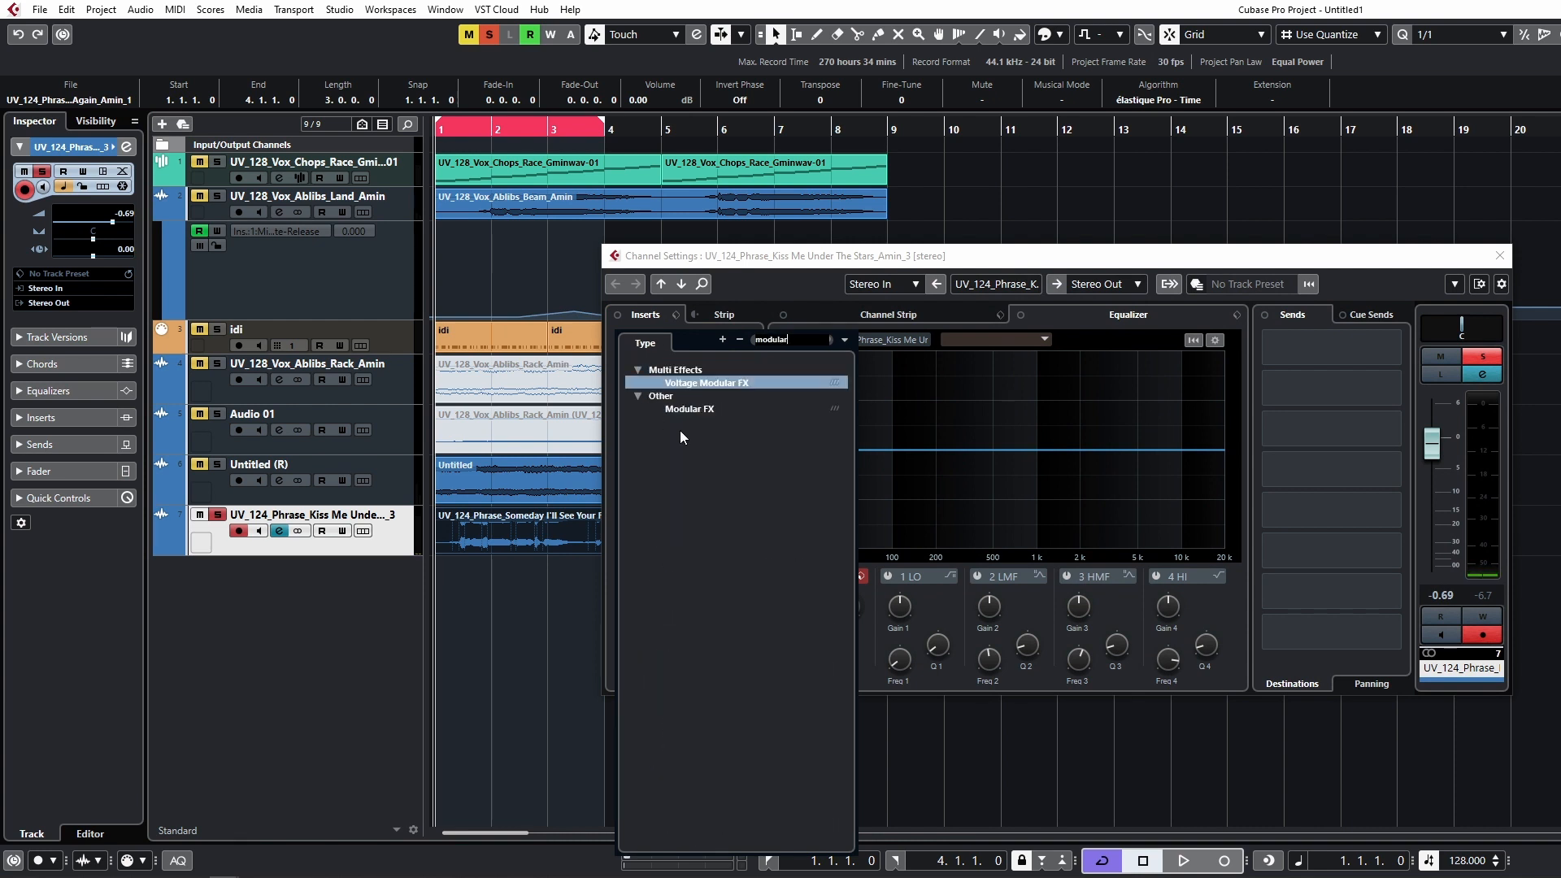
{"action": "key", "text": "Escape"}
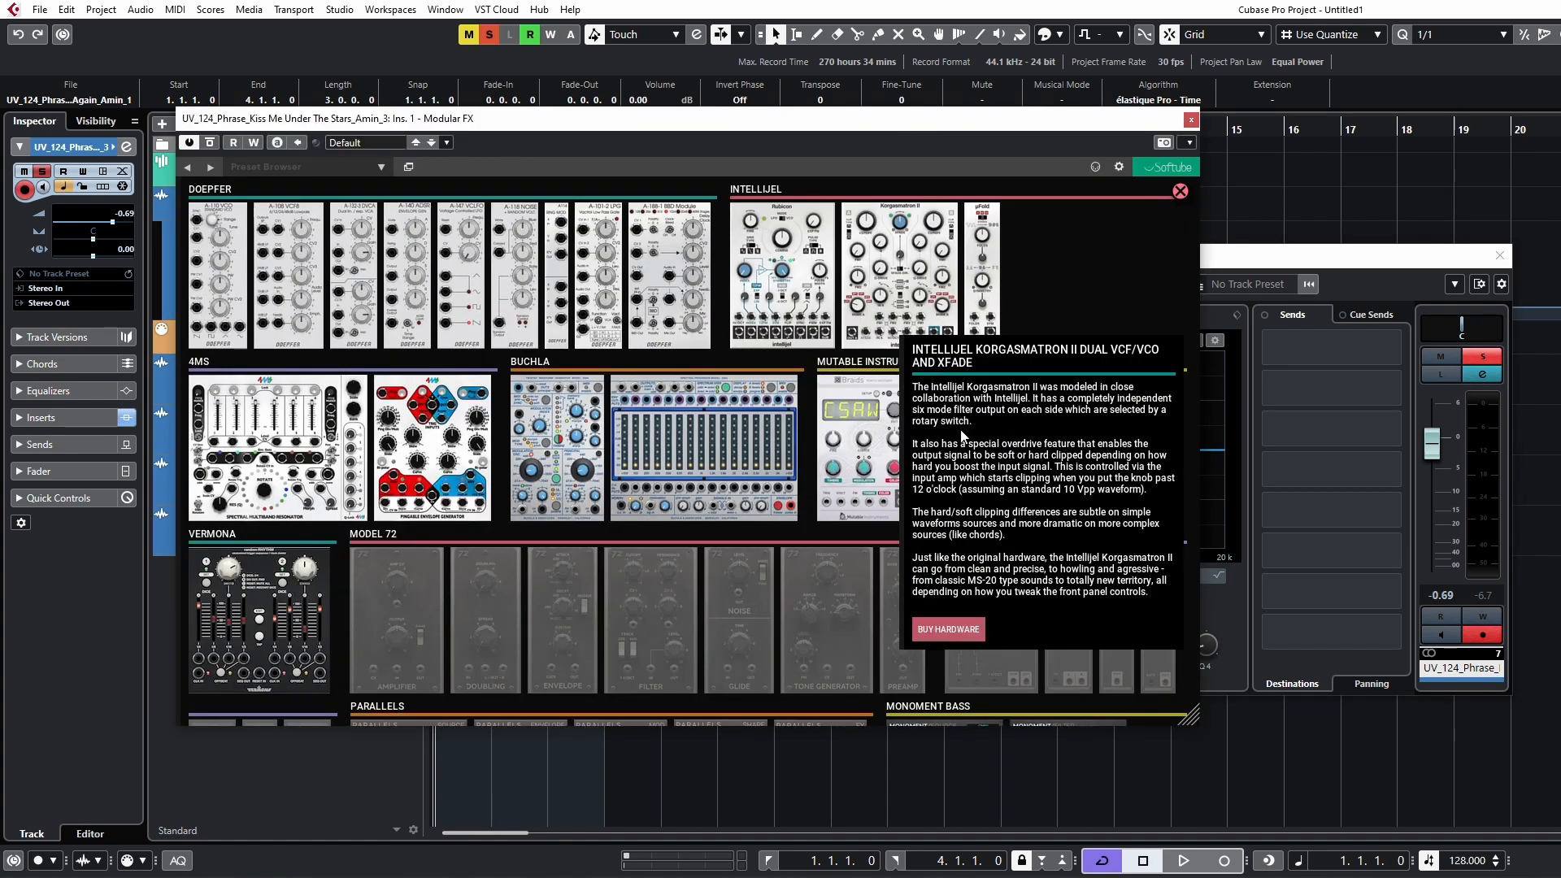
Step: Add the Clouds module in Modular FX and patch it in stereo between the rack inputs and the main output
{"action": "left_click", "coordinate": [961, 446]}
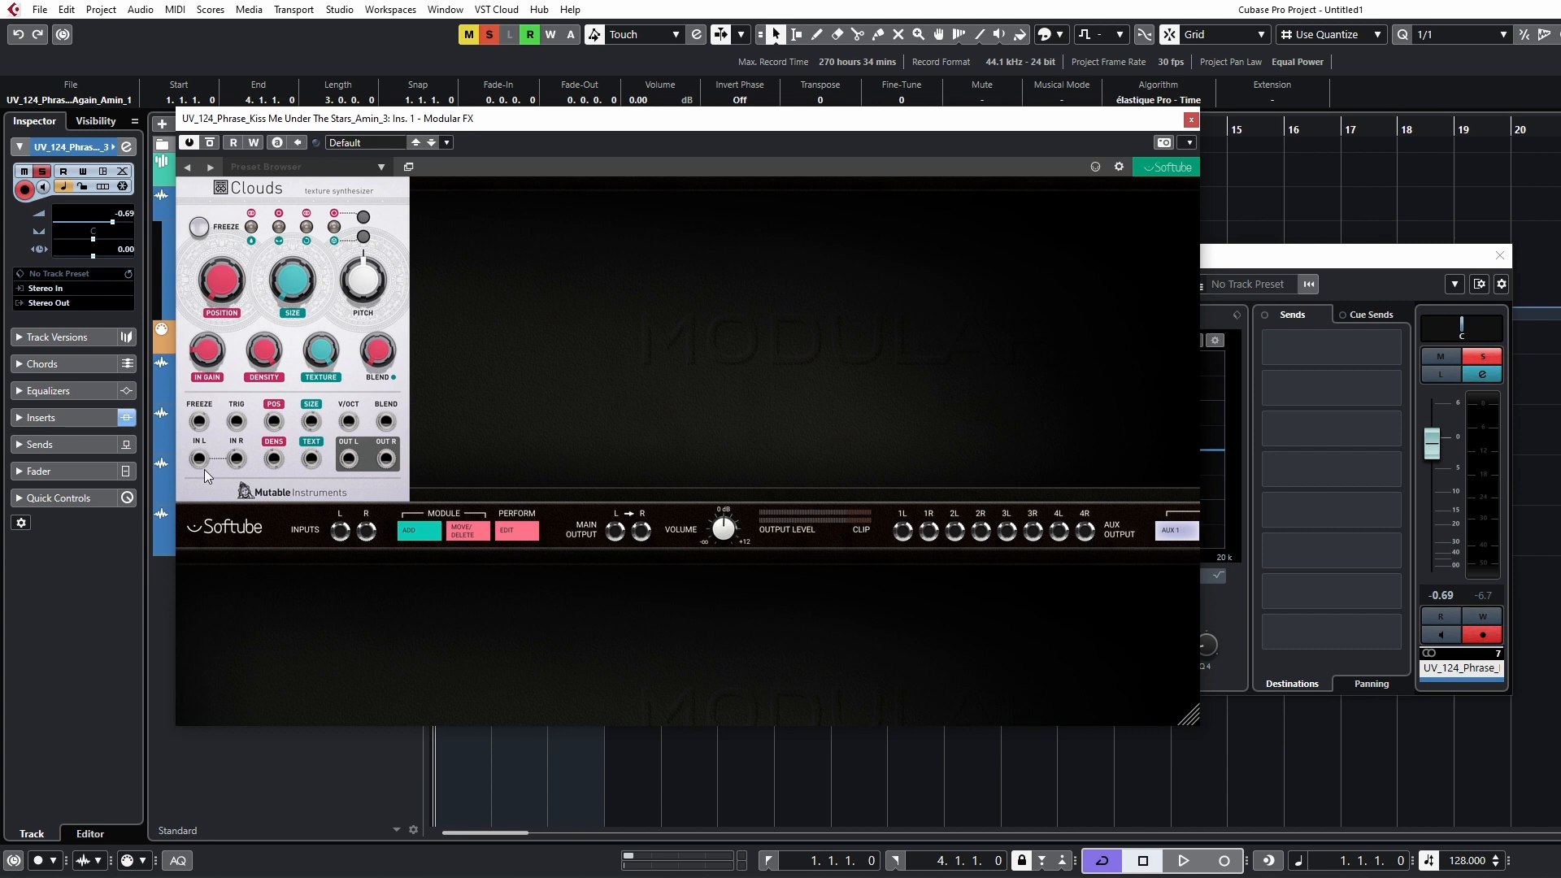
{"action": "left_click_drag", "start_coordinate": [198, 459], "coordinate": [236, 458]}
{"action": "left_click_drag", "start_coordinate": [347, 458], "coordinate": [614, 530]}
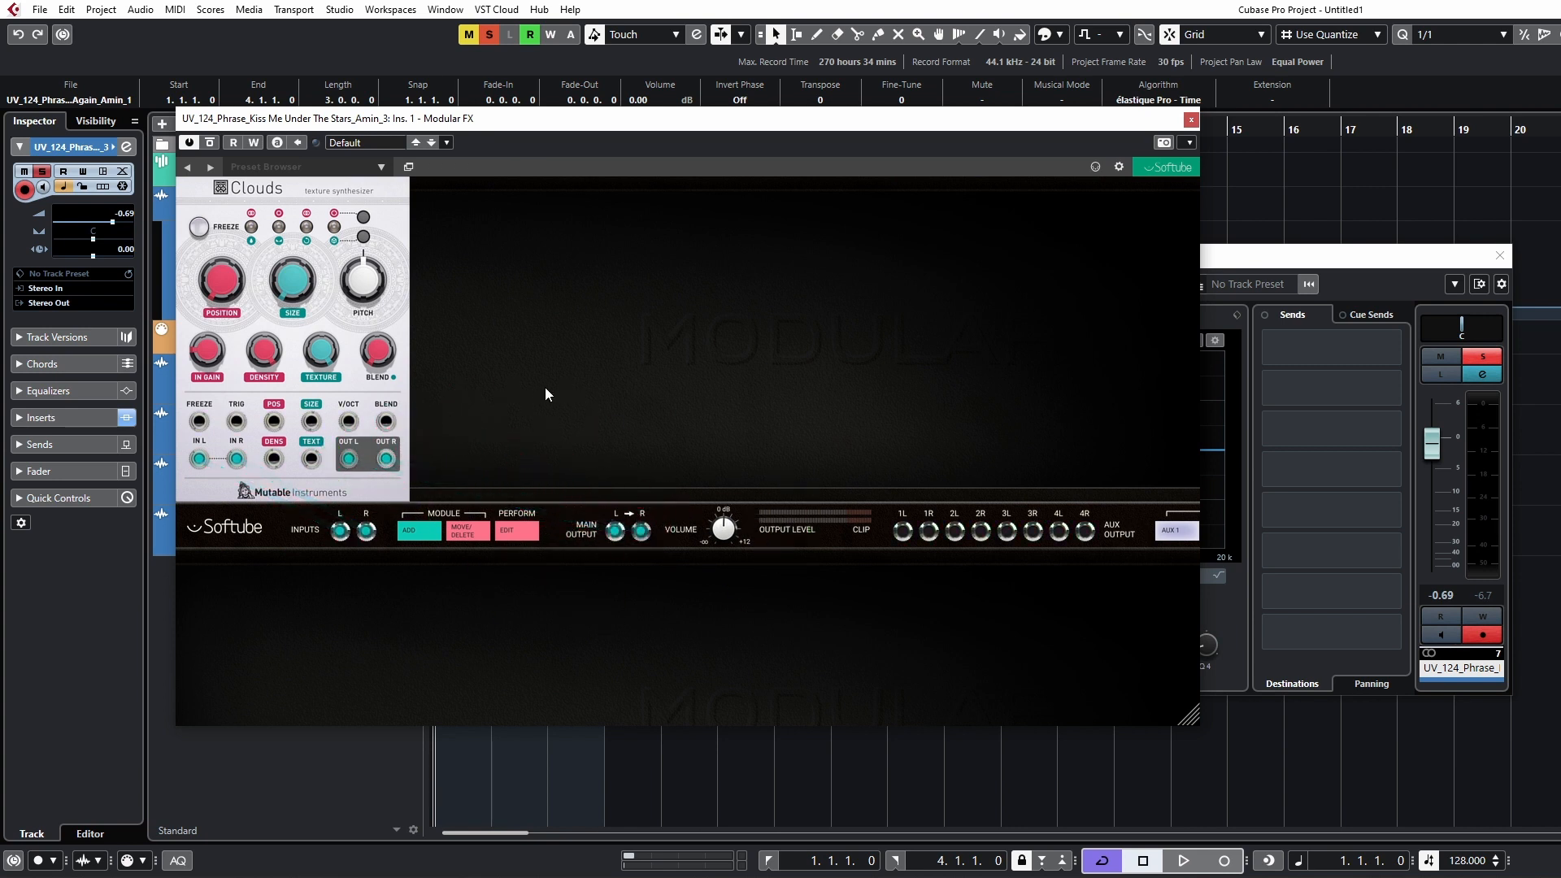
Step: Add two Doepfer A-147 VCLFO modules and a Dual Gain utility module beside Clouds
{"action": "left_click", "coordinate": [421, 540]}
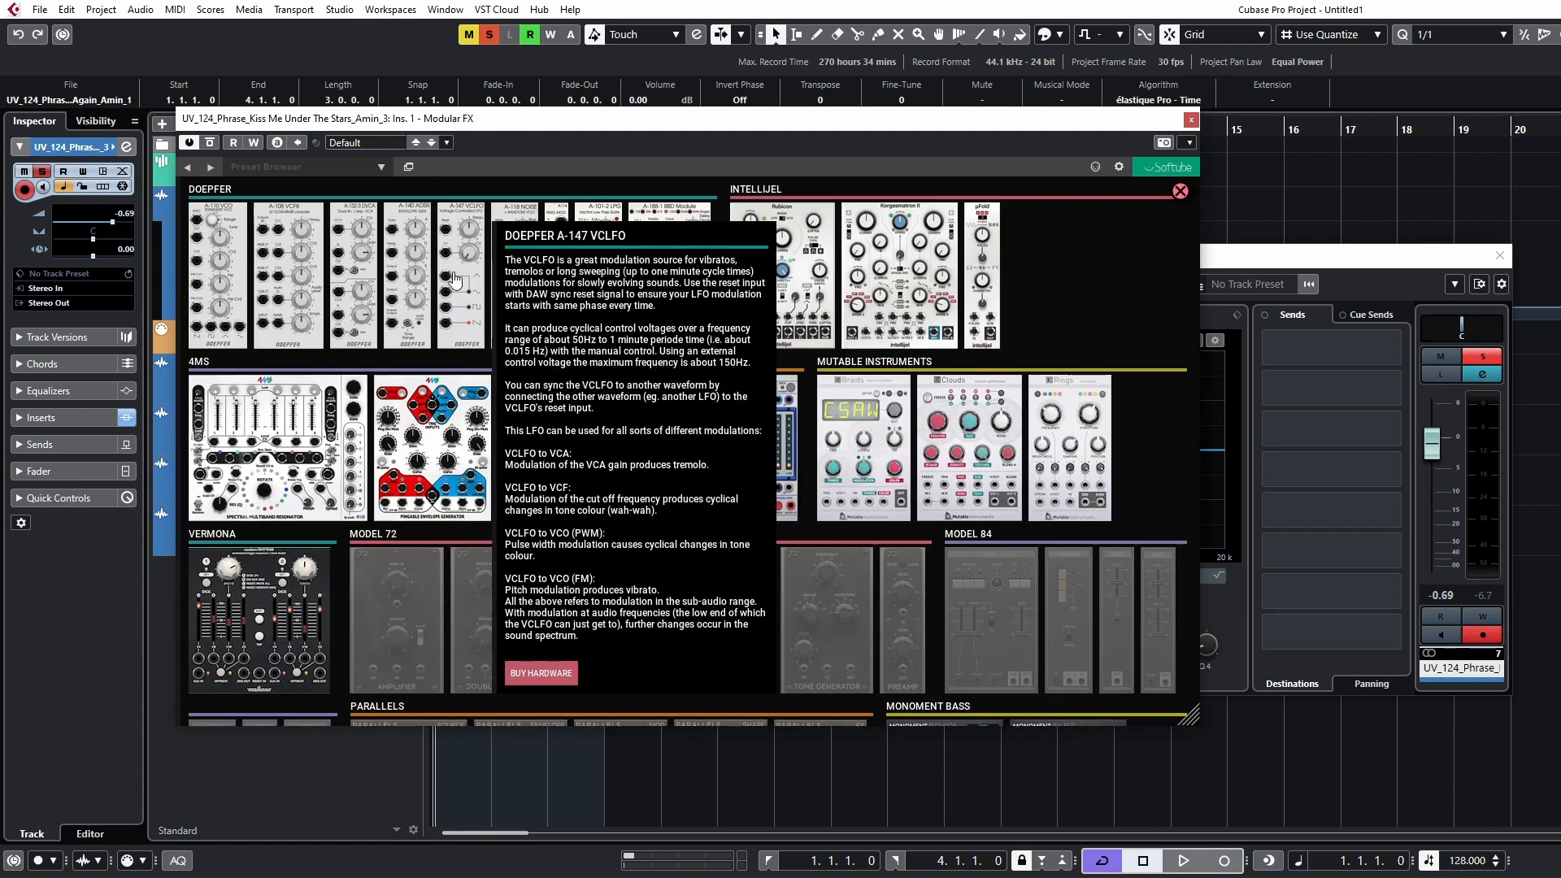
{"action": "scroll", "coordinate": [975, 418], "scroll_direction": "down", "scroll_amount": 2}
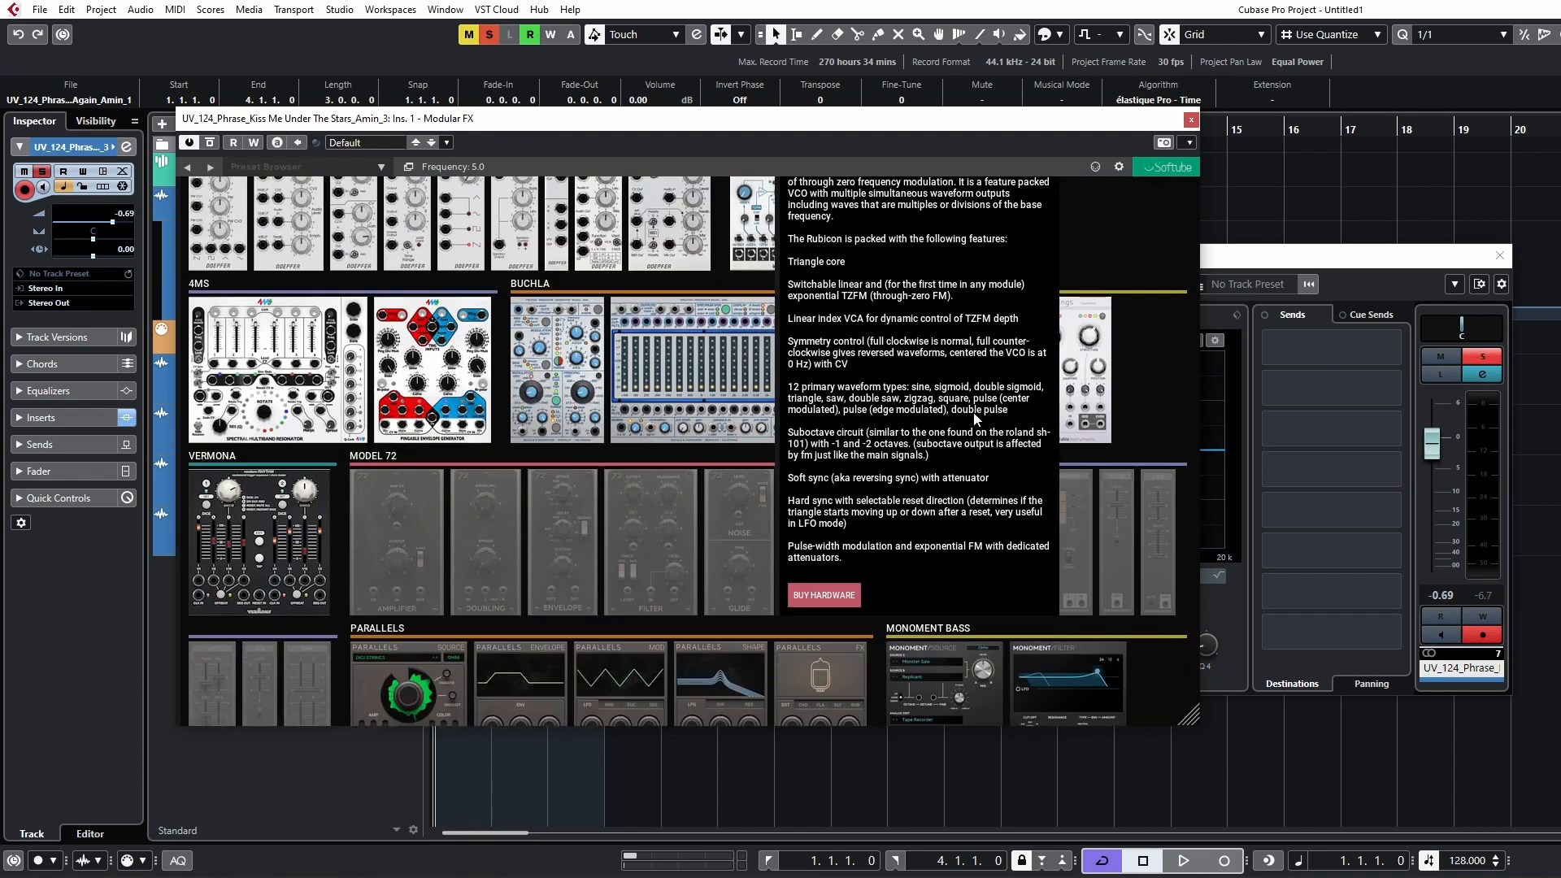
{"action": "scroll", "coordinate": [975, 418], "scroll_direction": "down", "scroll_amount": 10}
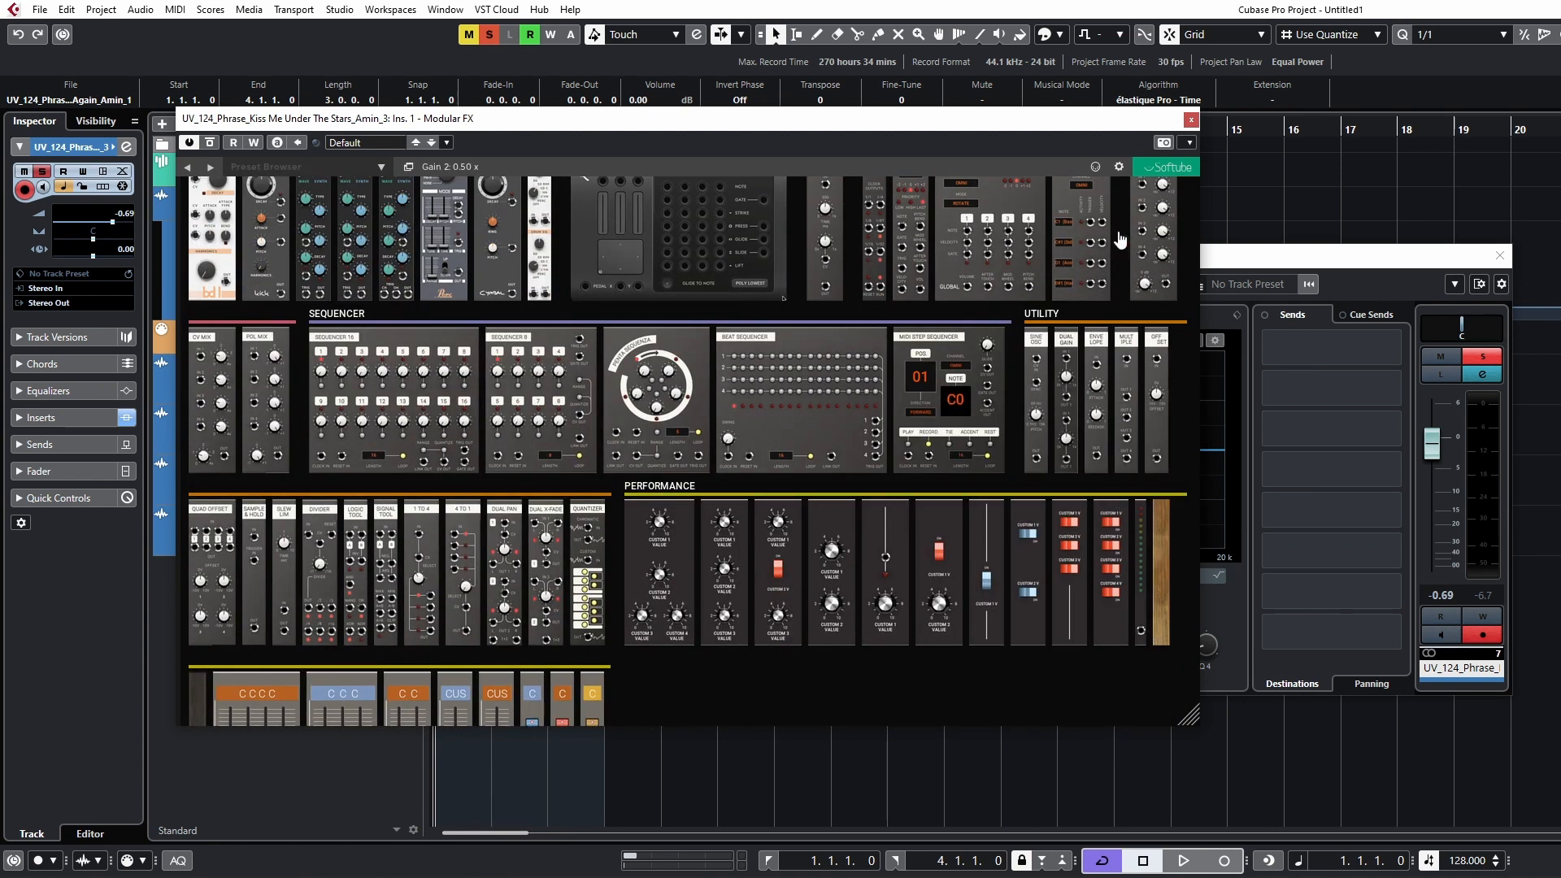
{"action": "left_click", "coordinate": [1066, 382]}
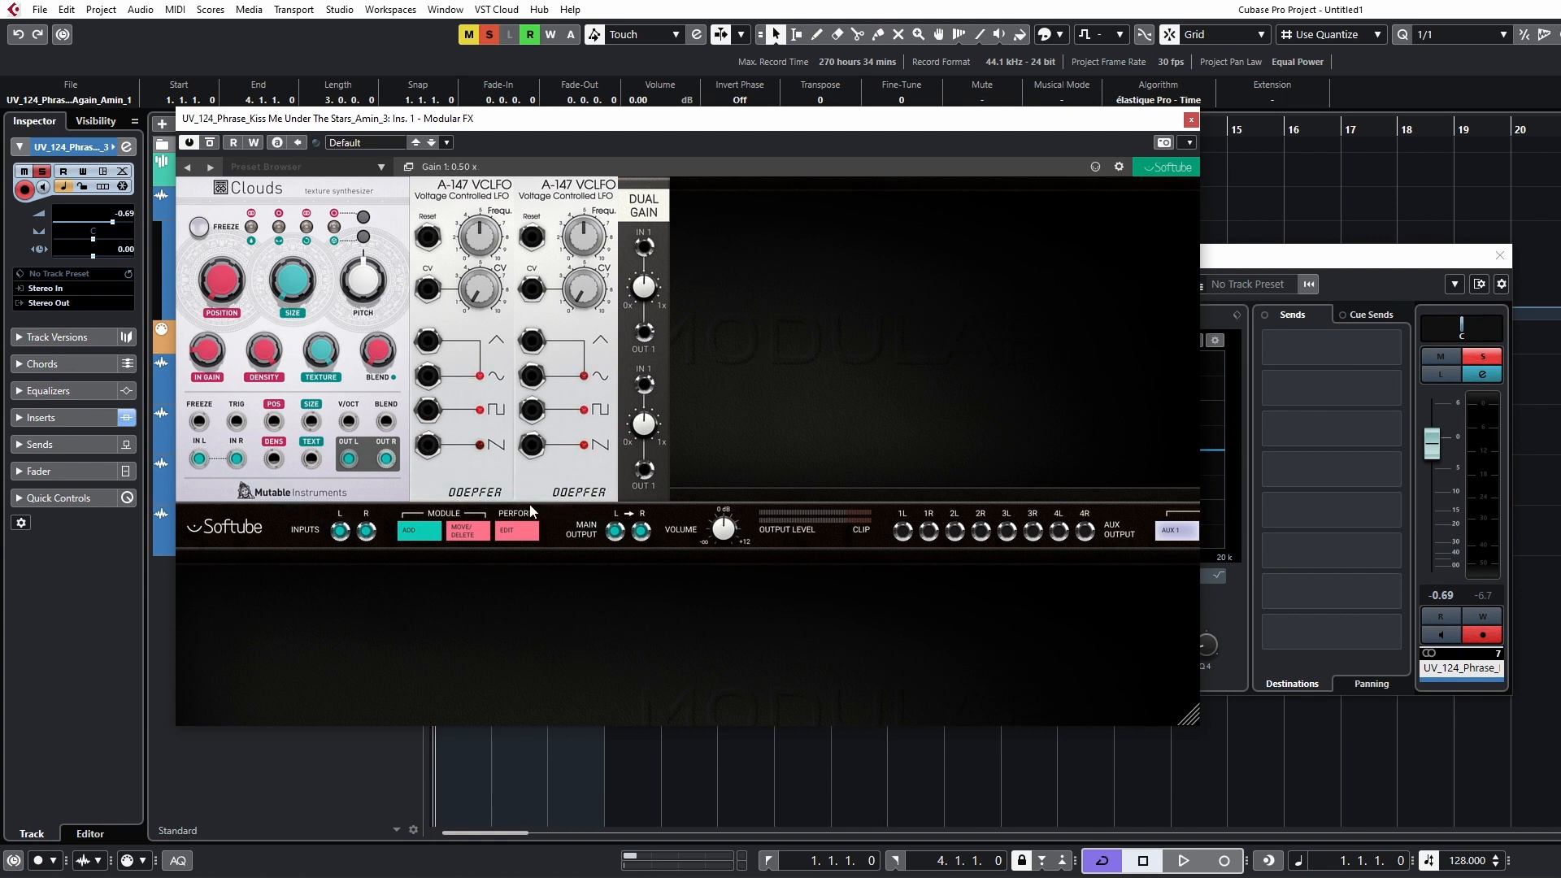
Step: Play the loop through Clouds, switch its blend parameter and enable Freeze to hold the vocal texture
{"action": "key", "text": "space"}
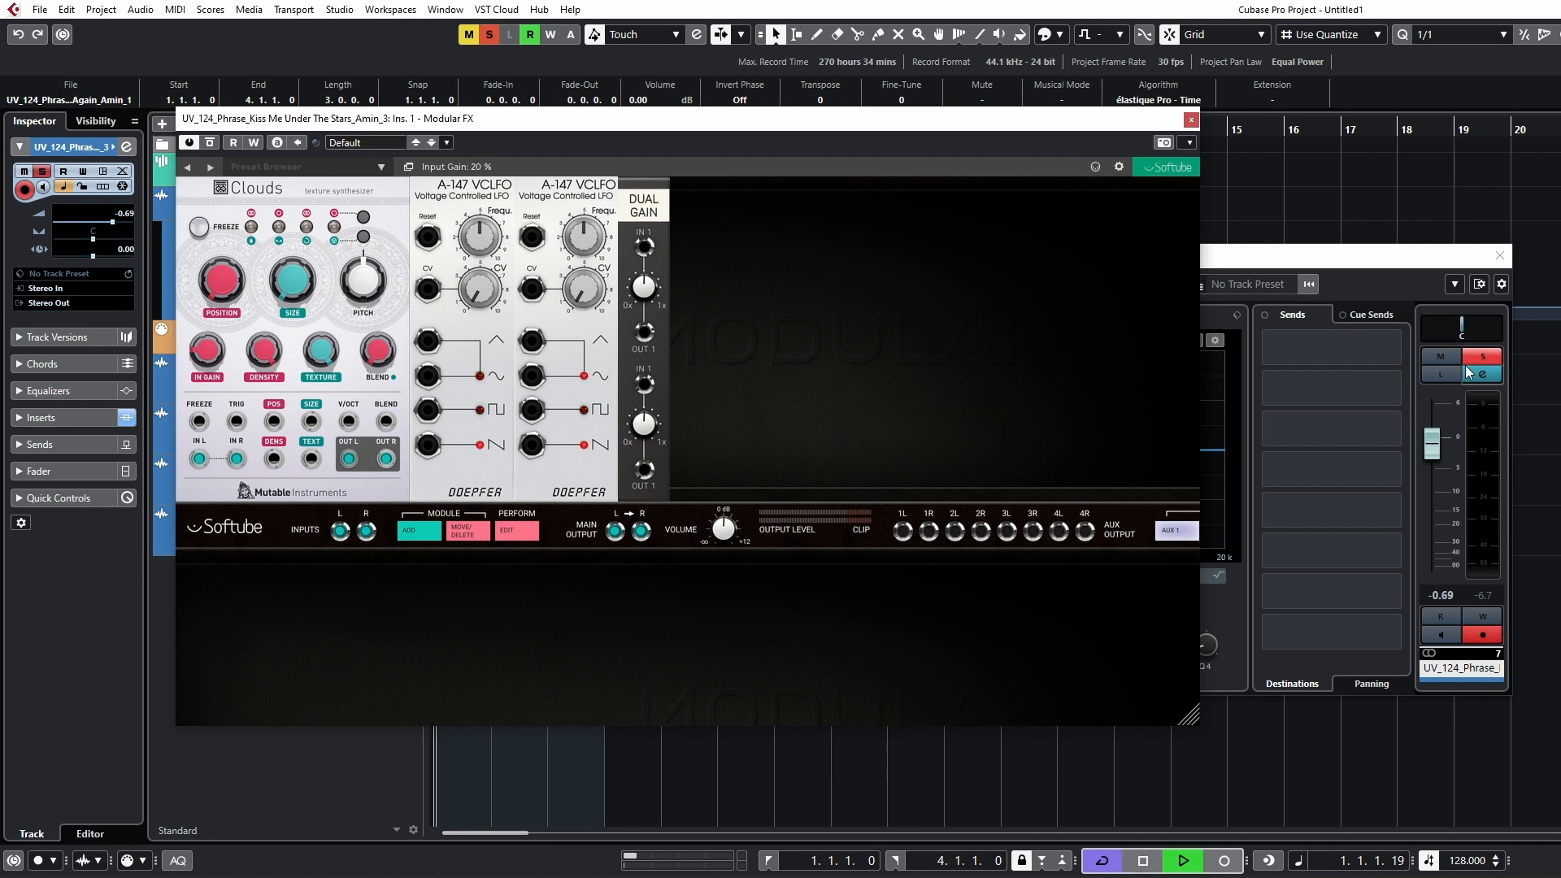
{"action": "left_click_drag", "start_coordinate": [522, 124], "coordinate": [559, 124]}
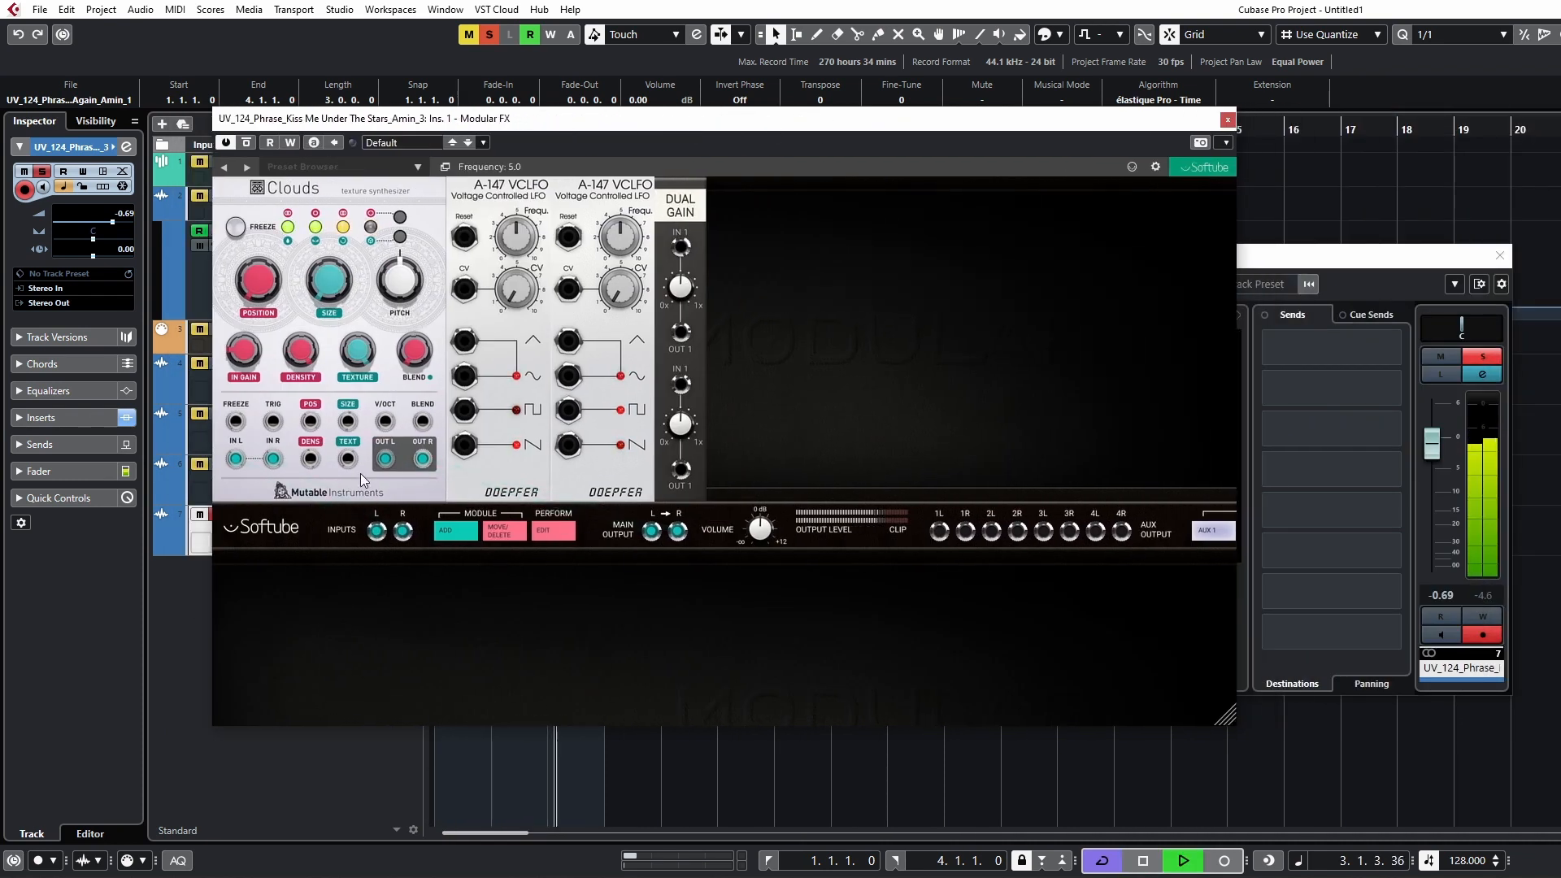
{"action": "key", "text": "space"}
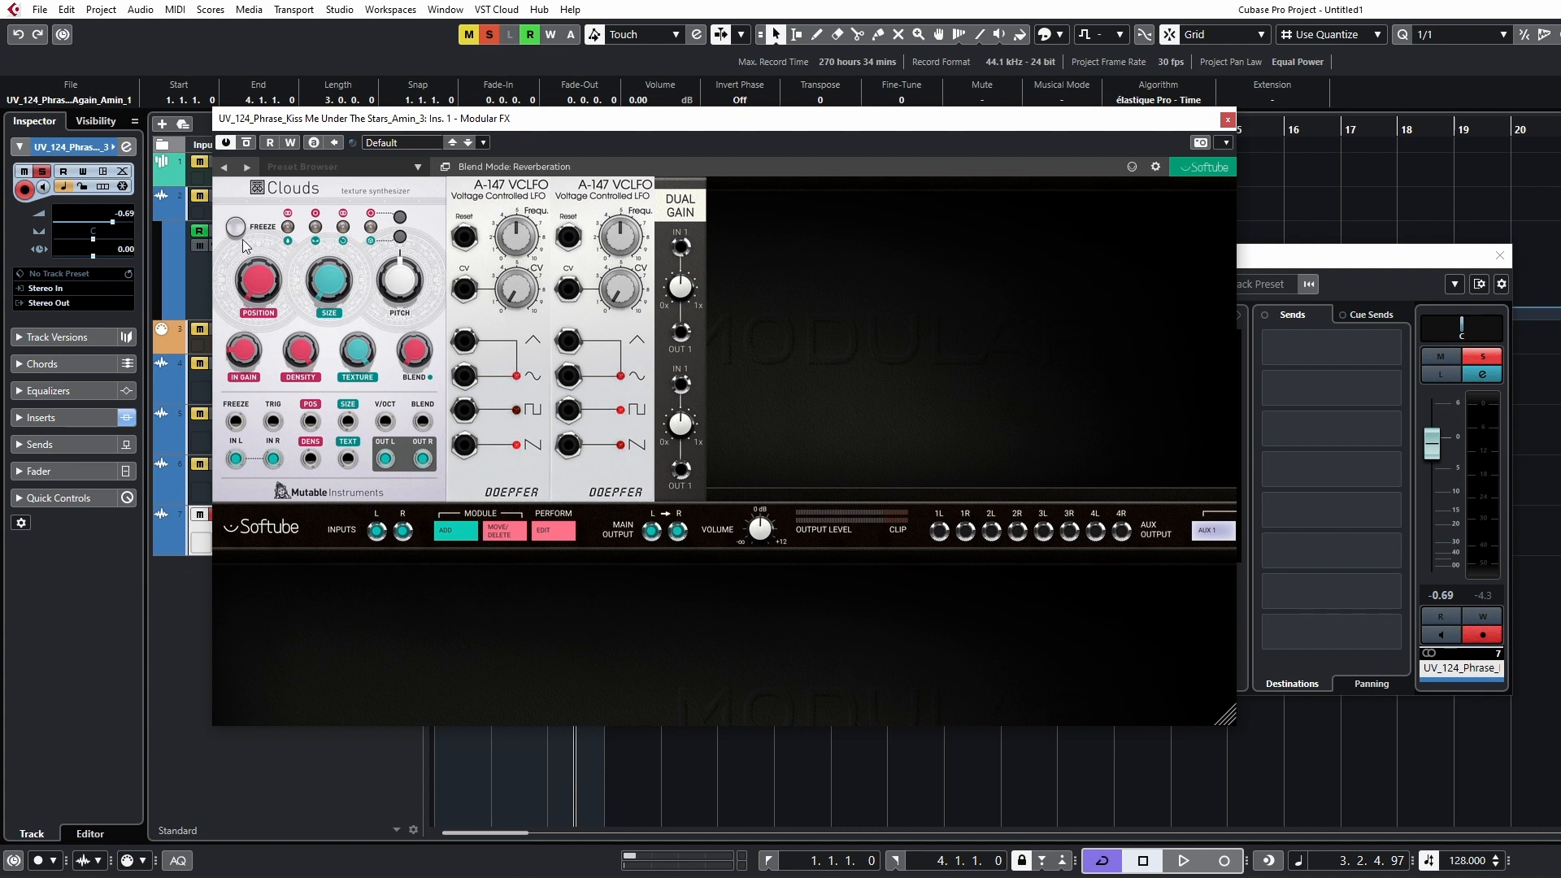
{"action": "left_click", "coordinate": [399, 236]}
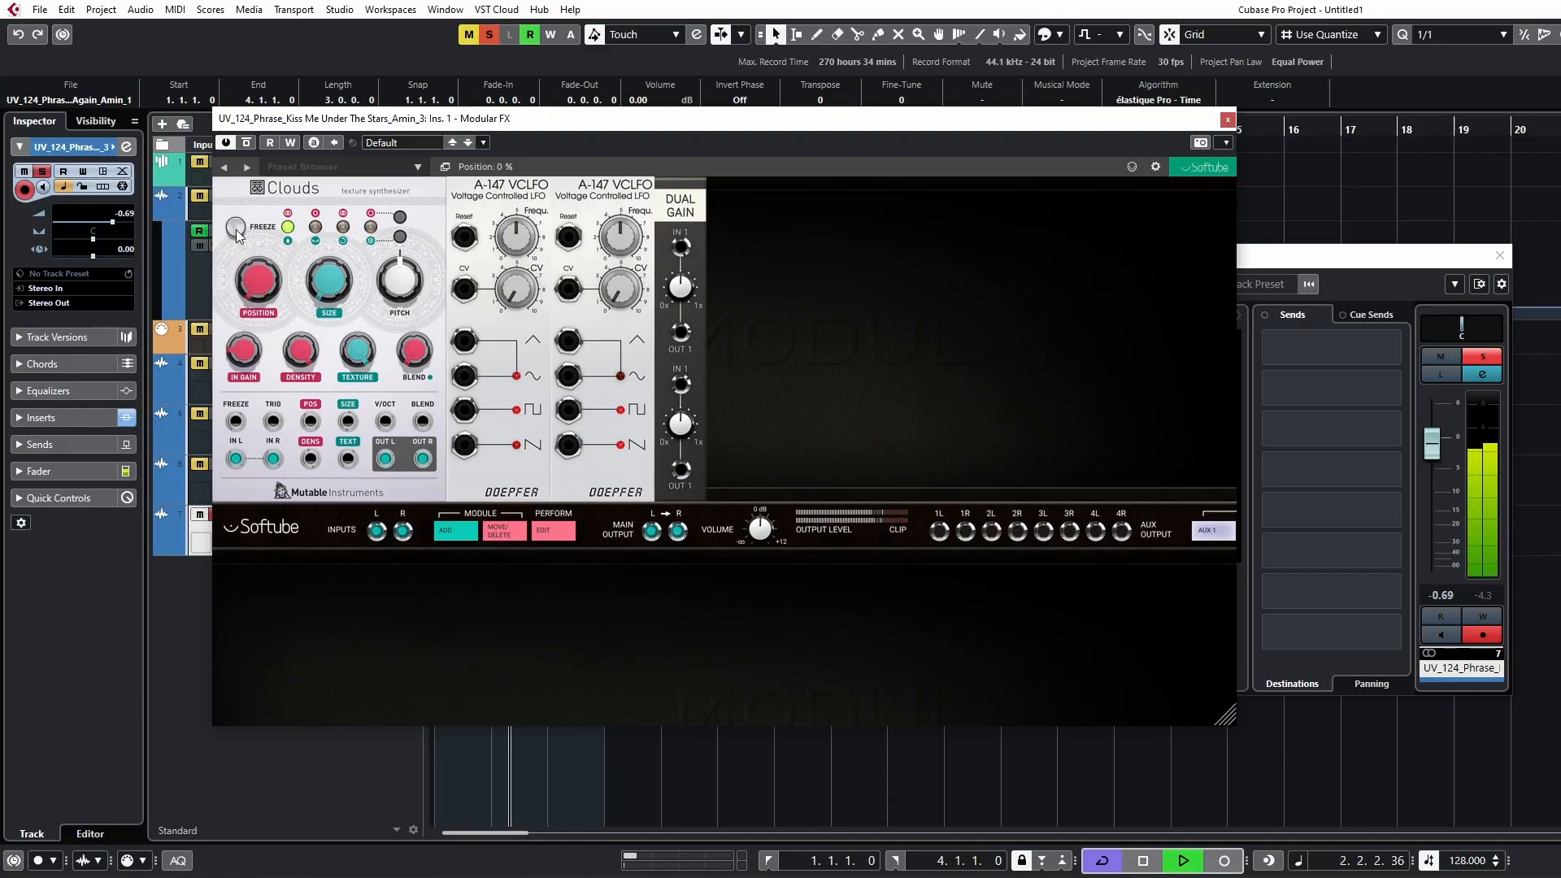
{"action": "left_click", "coordinate": [235, 229]}
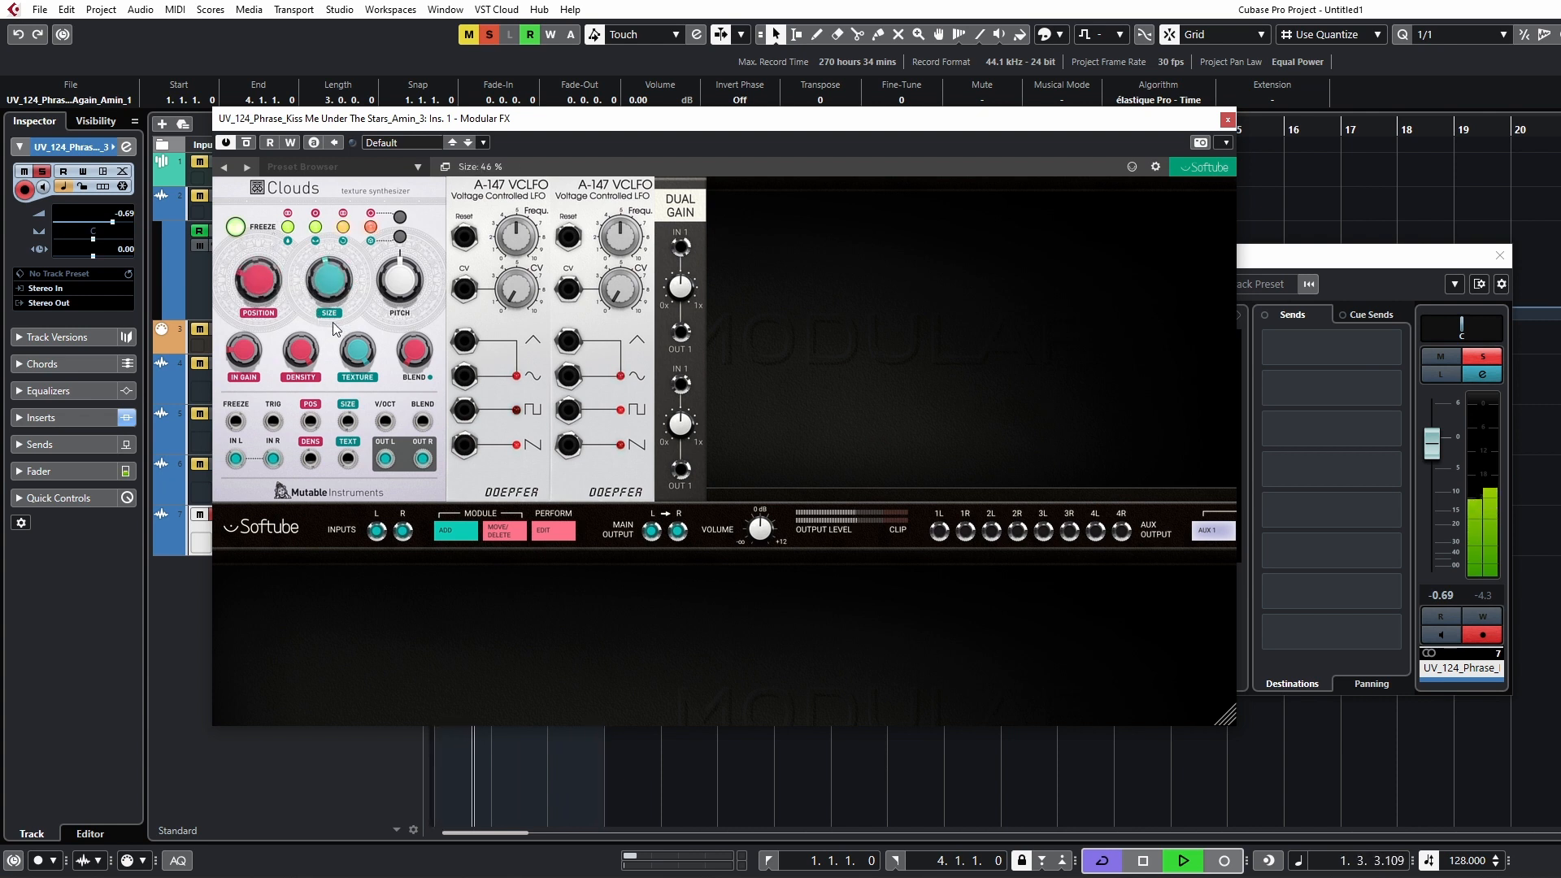
Step: Patch both VCLFO triangle outputs into Dual Gain and its second output into Clouds' Size input, lowering both LFO frequencies
{"action": "left_click_drag", "start_coordinate": [473, 342], "coordinate": [680, 246]}
{"action": "left_click_drag", "start_coordinate": [568, 340], "coordinate": [681, 385]}
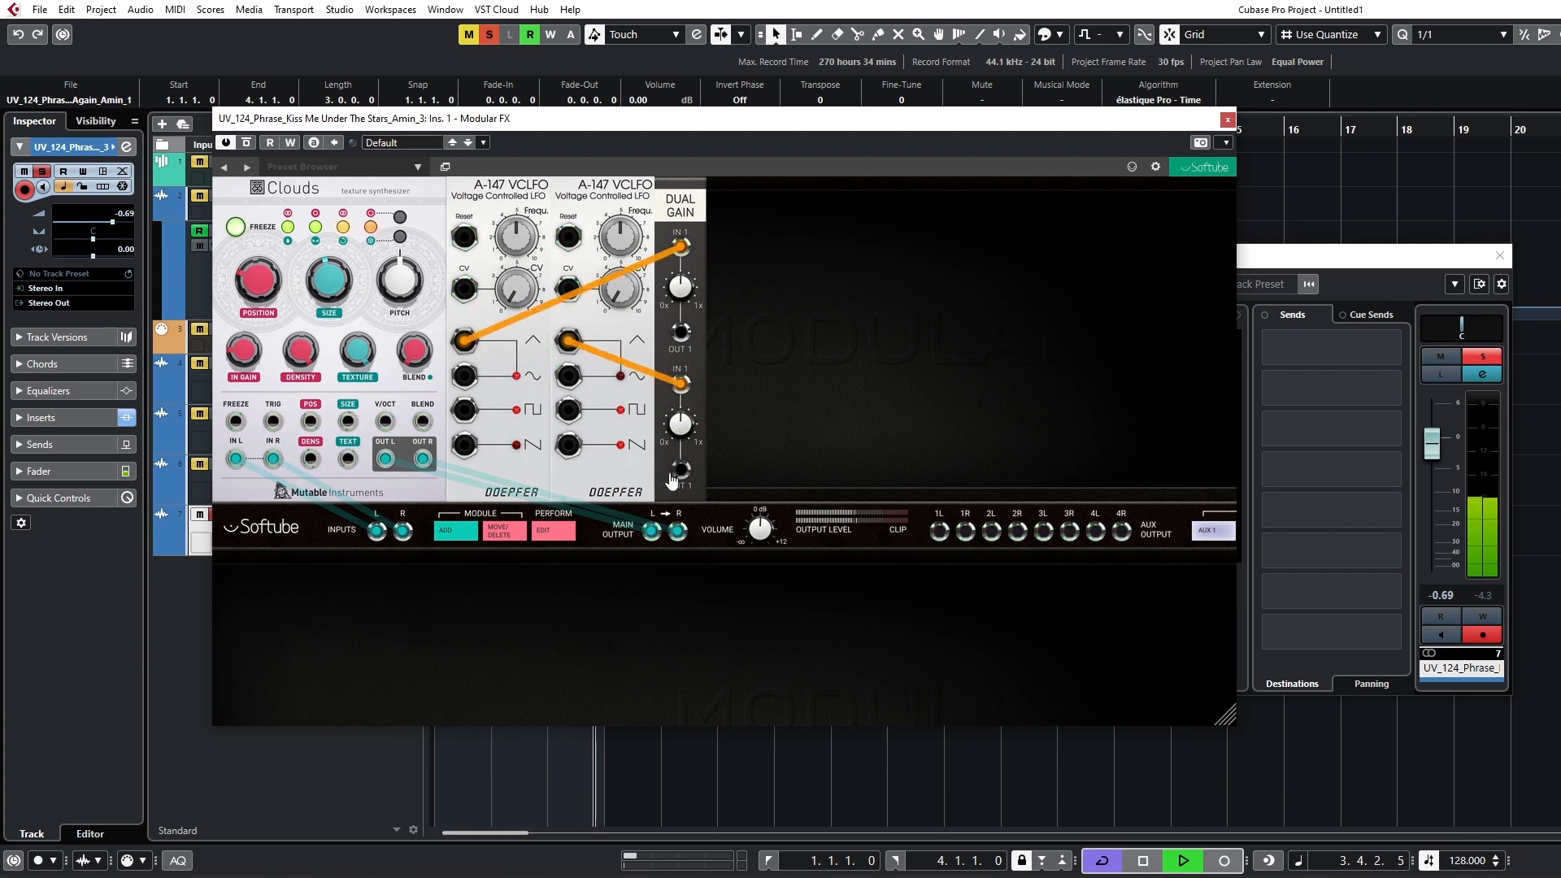
{"action": "left_click_drag", "start_coordinate": [680, 469], "coordinate": [385, 423]}
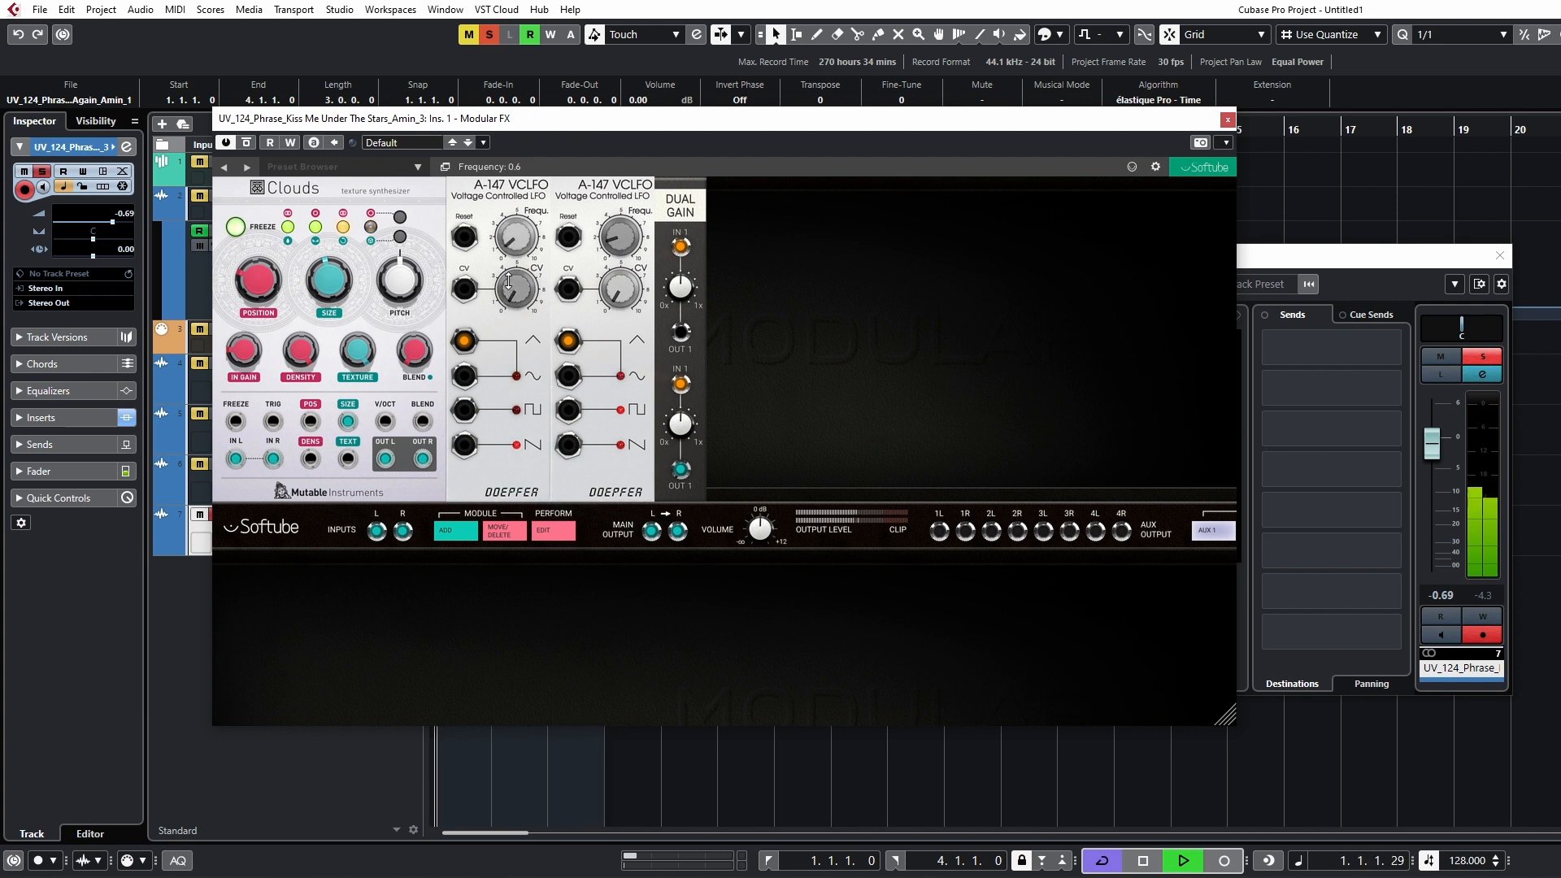
Step: Patch Dual Gain's first output into Clouds' Position input with reduced gain, and close the Modular FX window
{"action": "left_click_drag", "start_coordinate": [681, 332], "coordinate": [591, 412]}
{"action": "left_click_drag", "start_coordinate": [284, 337], "coordinate": [311, 421]}
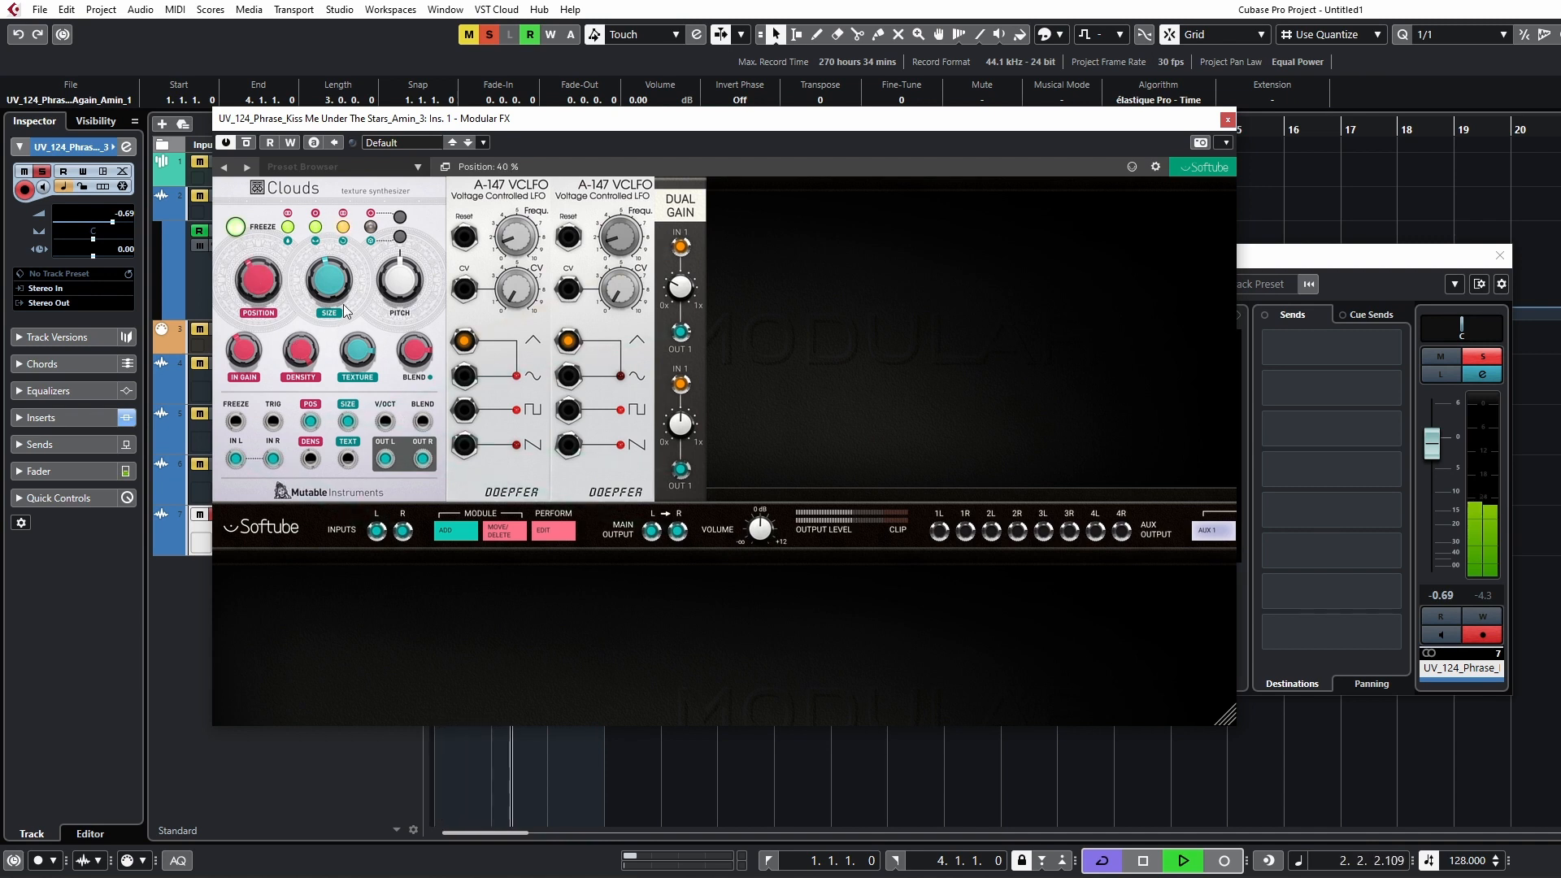
{"action": "left_click_drag", "start_coordinate": [400, 236], "coordinate": [680, 245]}
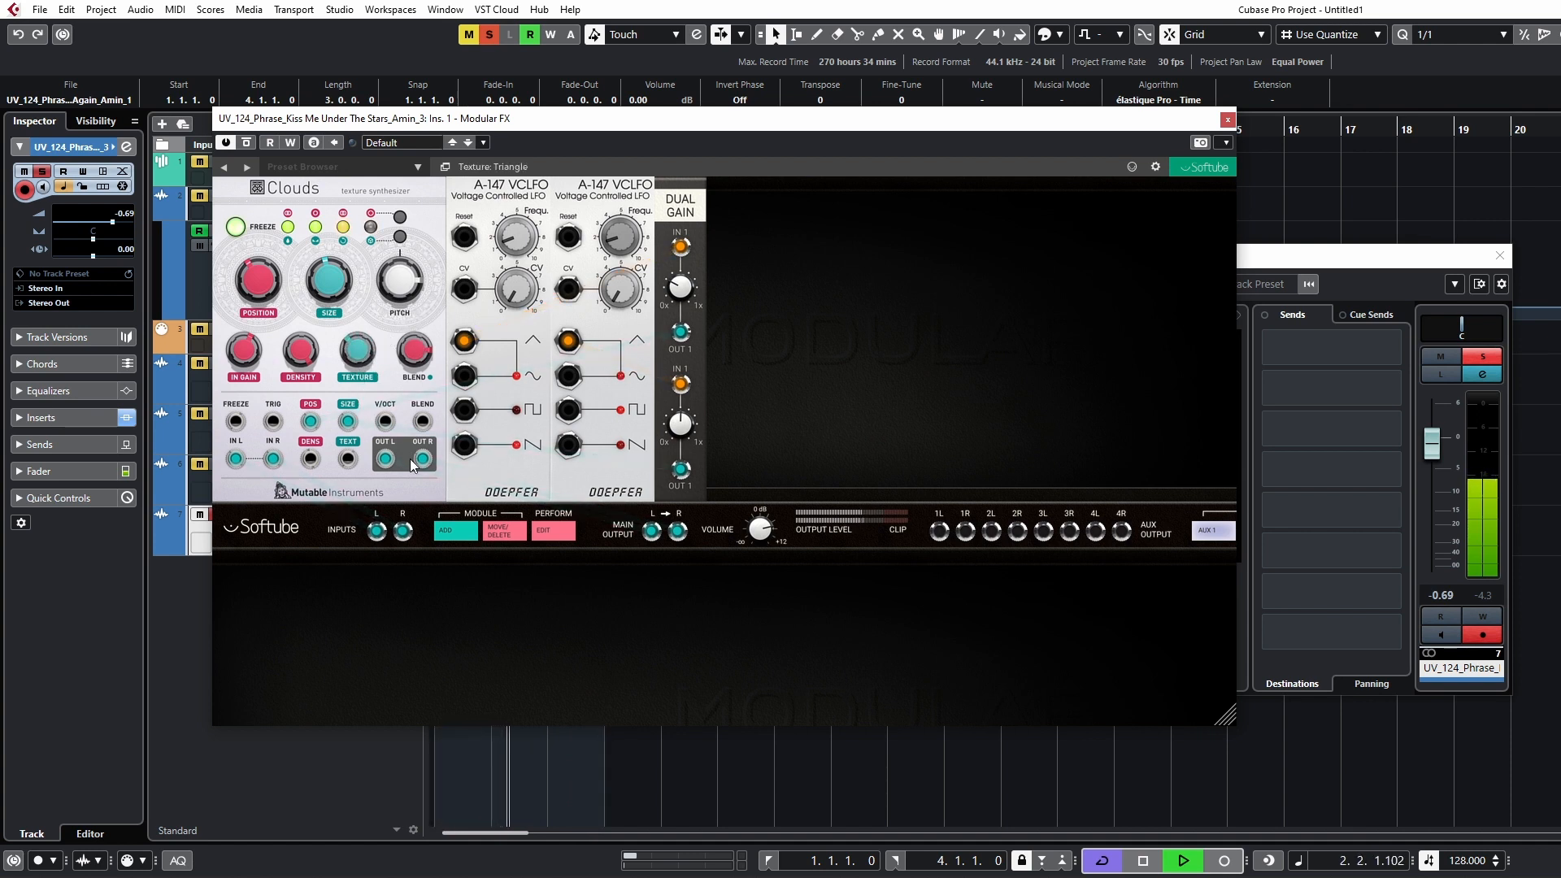
{"action": "left_click", "coordinate": [1226, 120]}
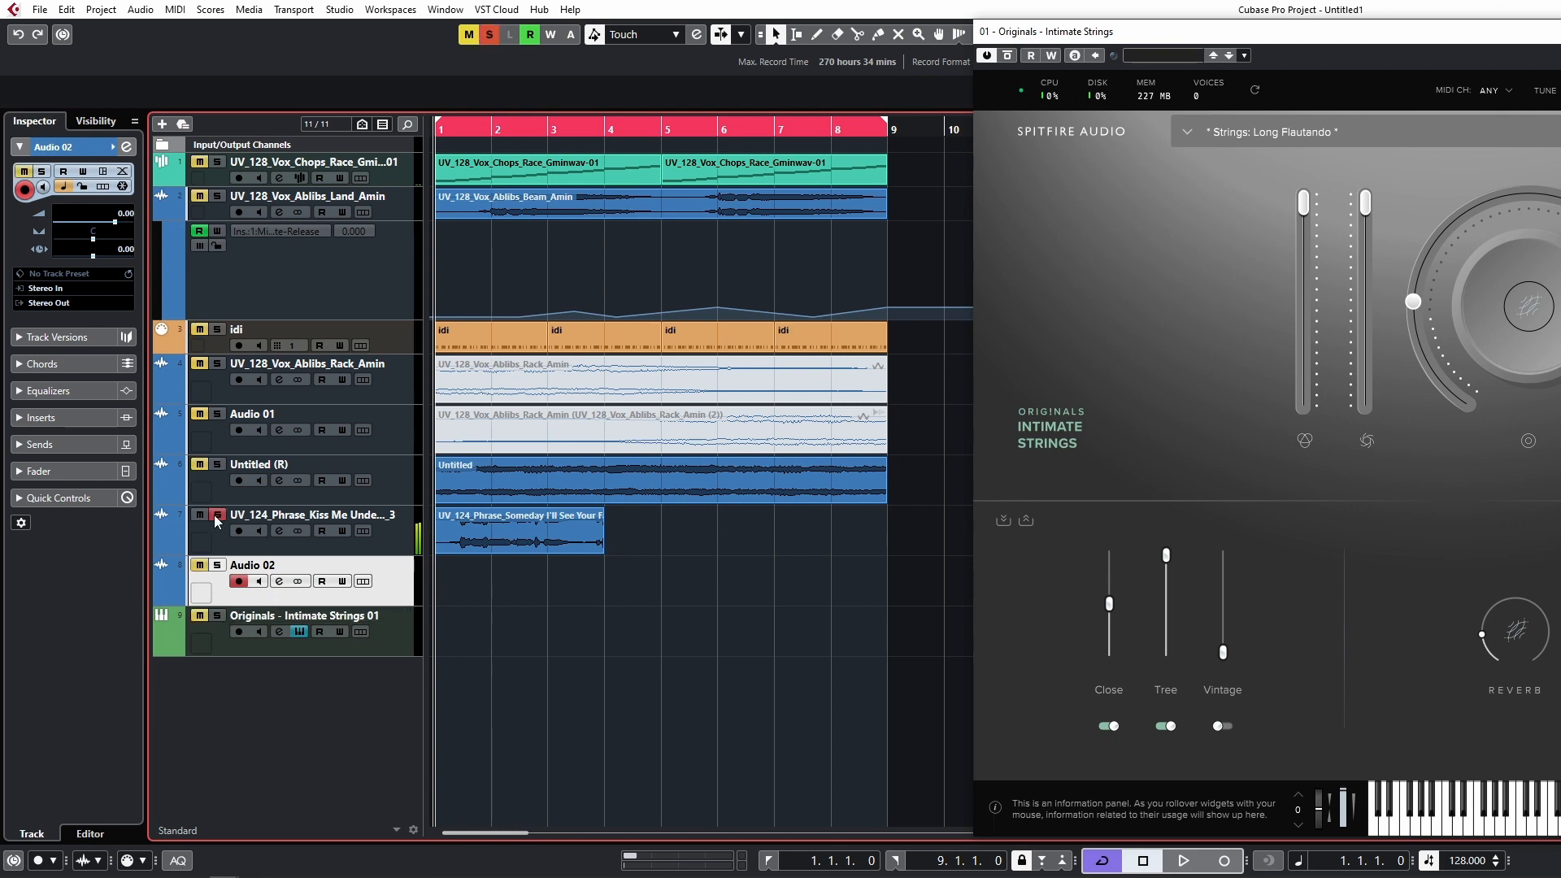
Step: Record the soloed phrase track's Clouds output onto the Audio 02 track from bar 1 to bar 9
{"action": "key", "text": "KP_Multiply"}
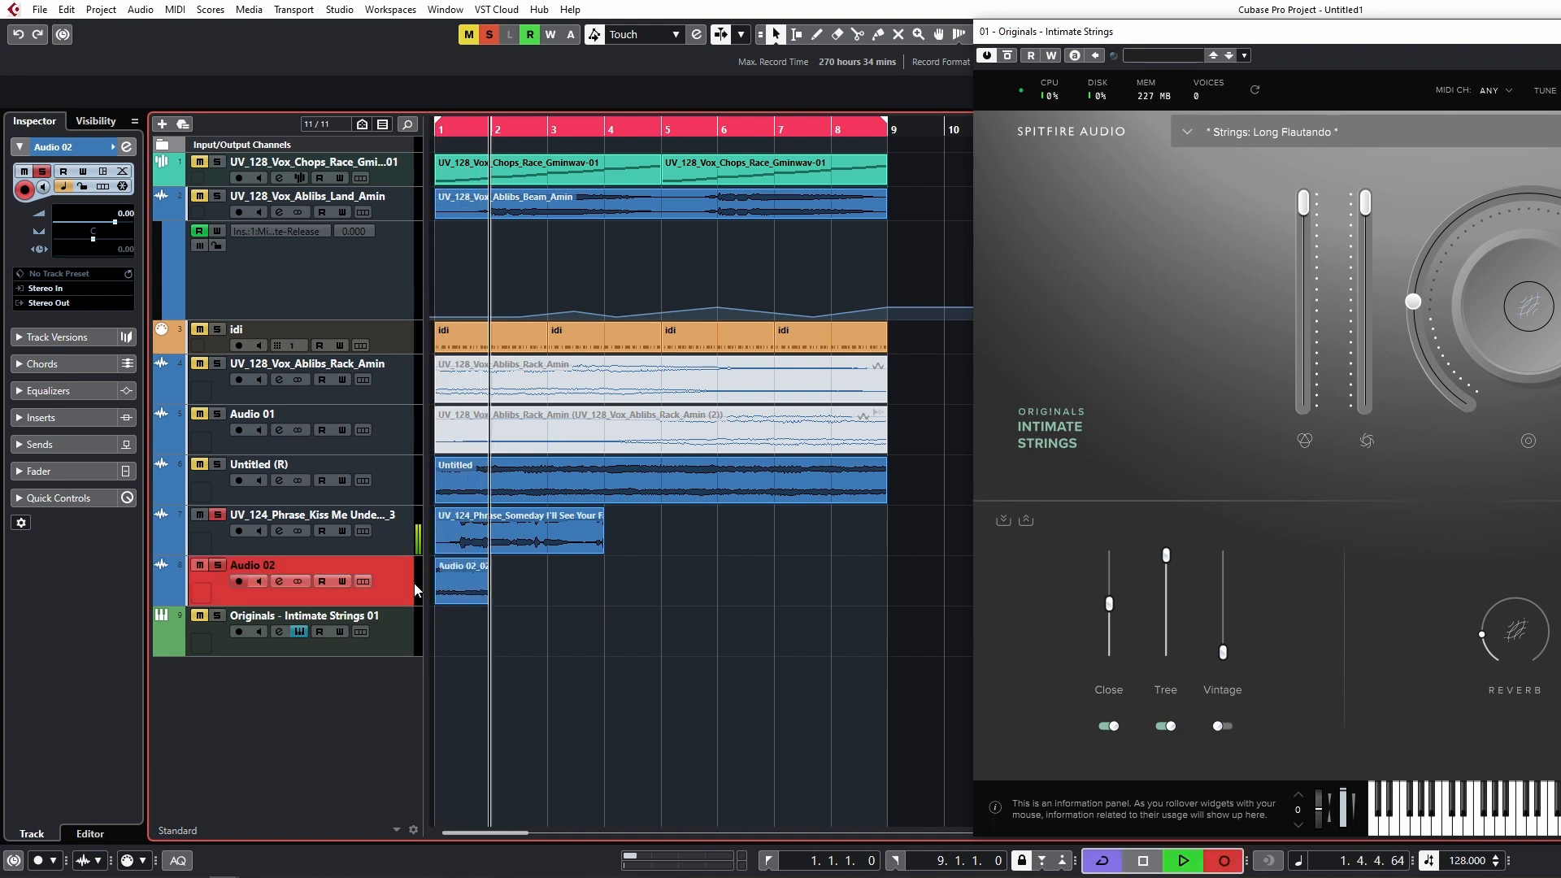
{"action": "key", "text": "space"}
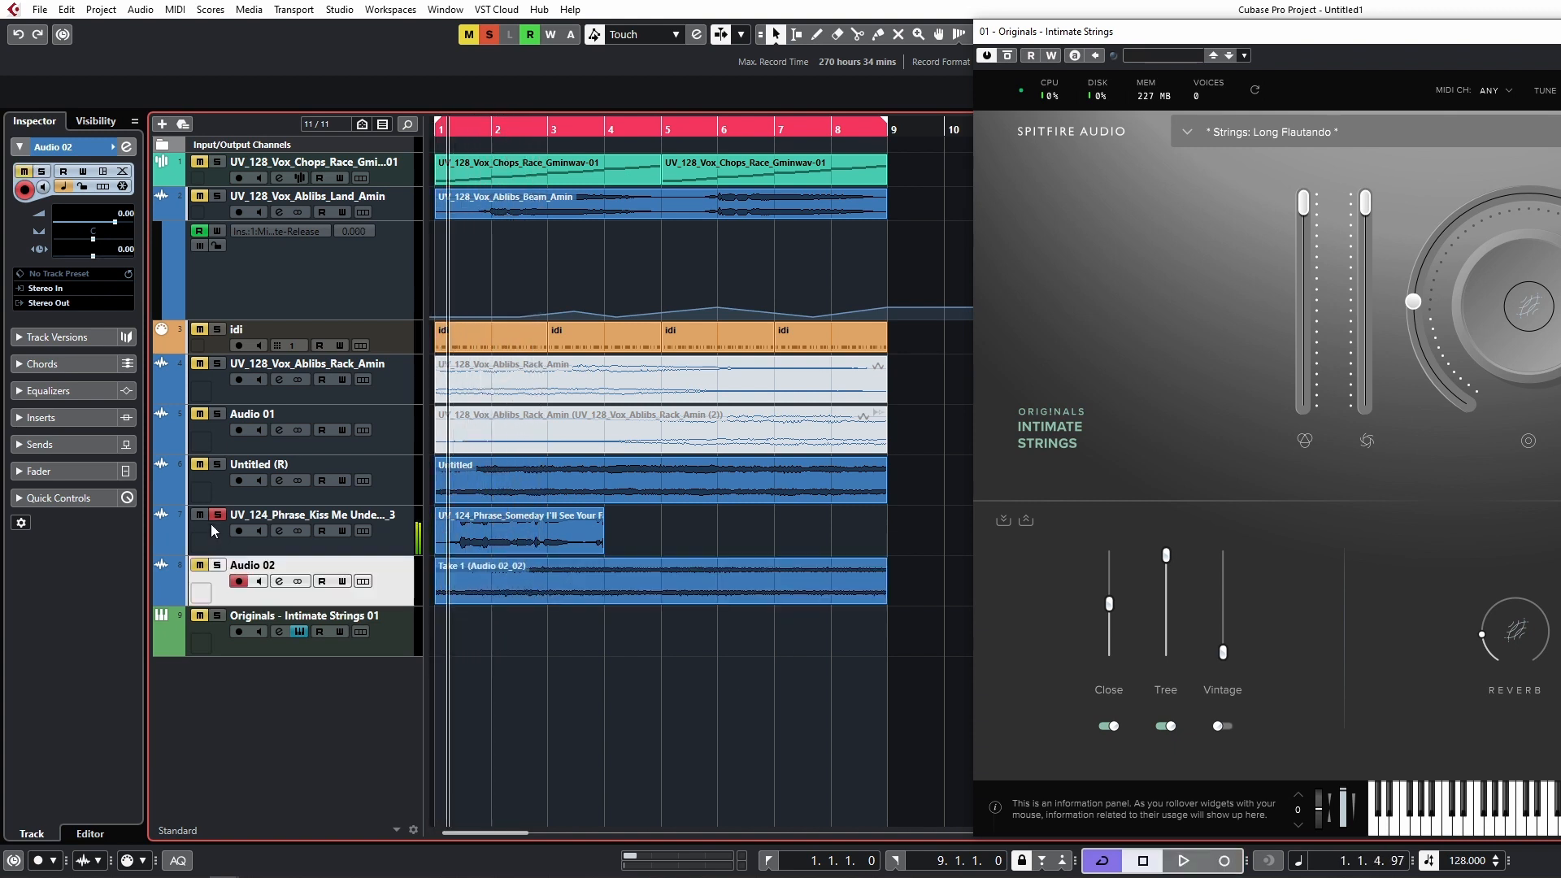